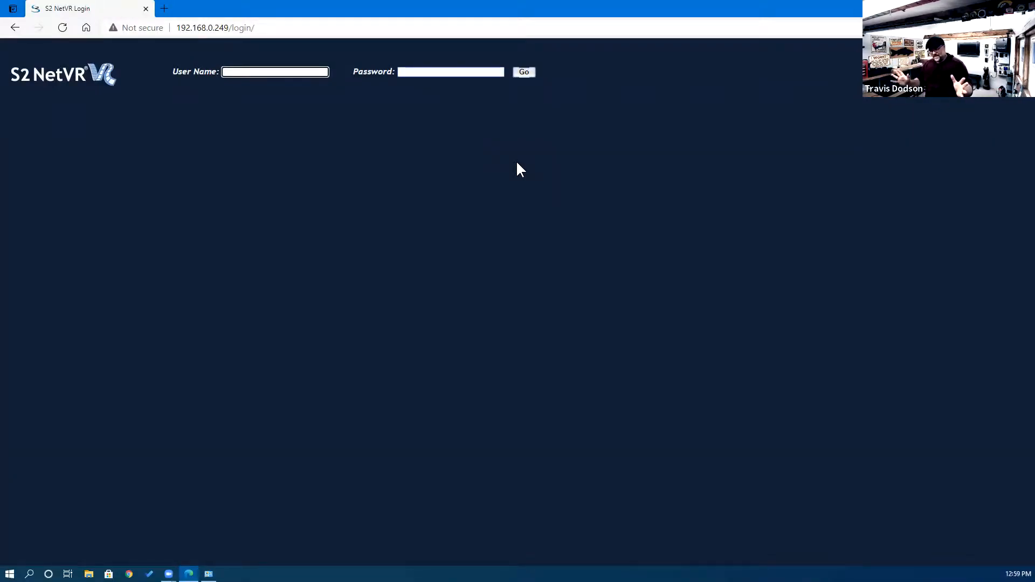
Sign in to S2 NetVR with the administrator user name and password.
left_click(244, 68)
type("admin")
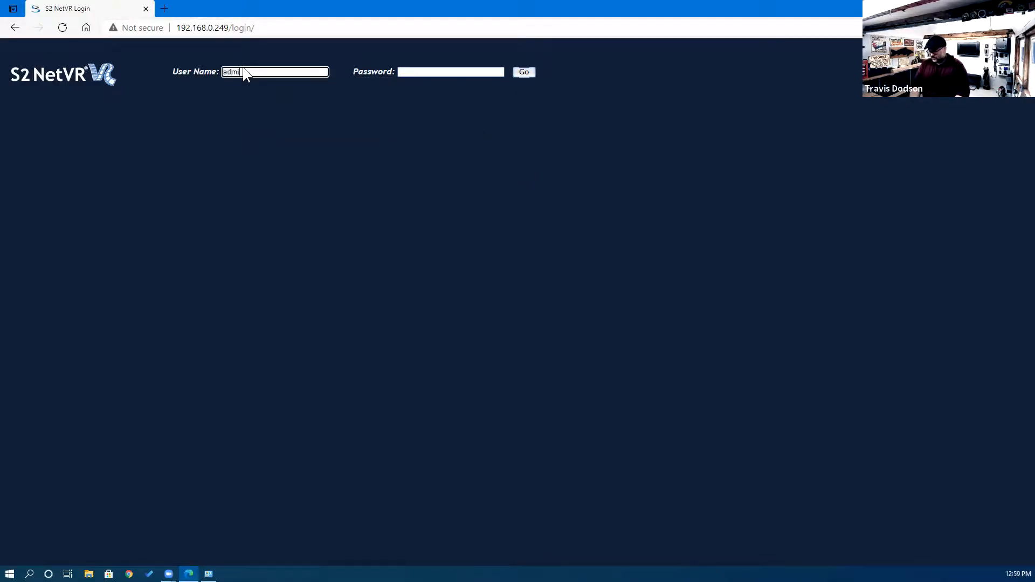
key("Tab")
type("admin")
key("Return")
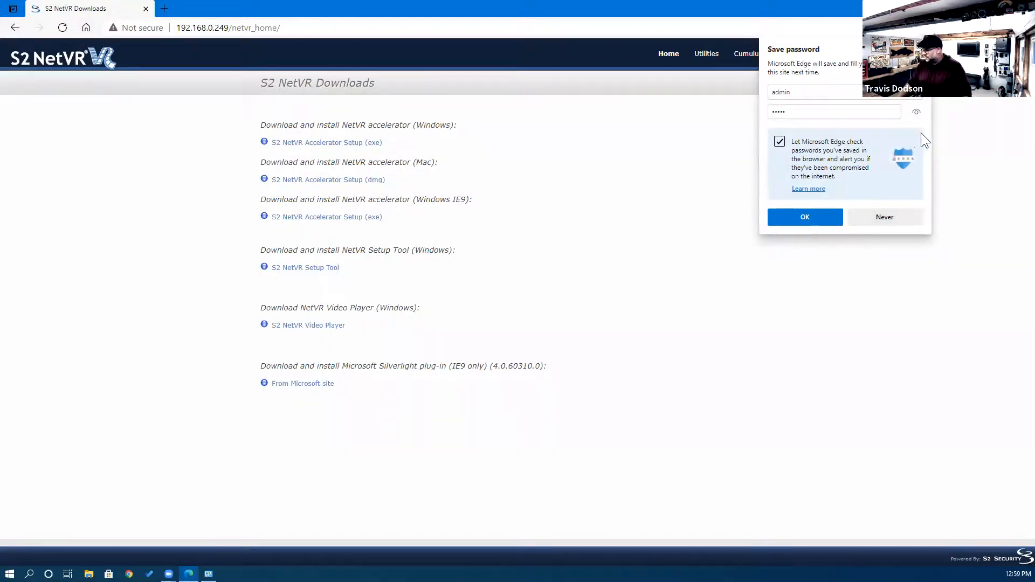
Decline Edge's offer to save the password and look over the Downloads page.
left_click(917, 49)
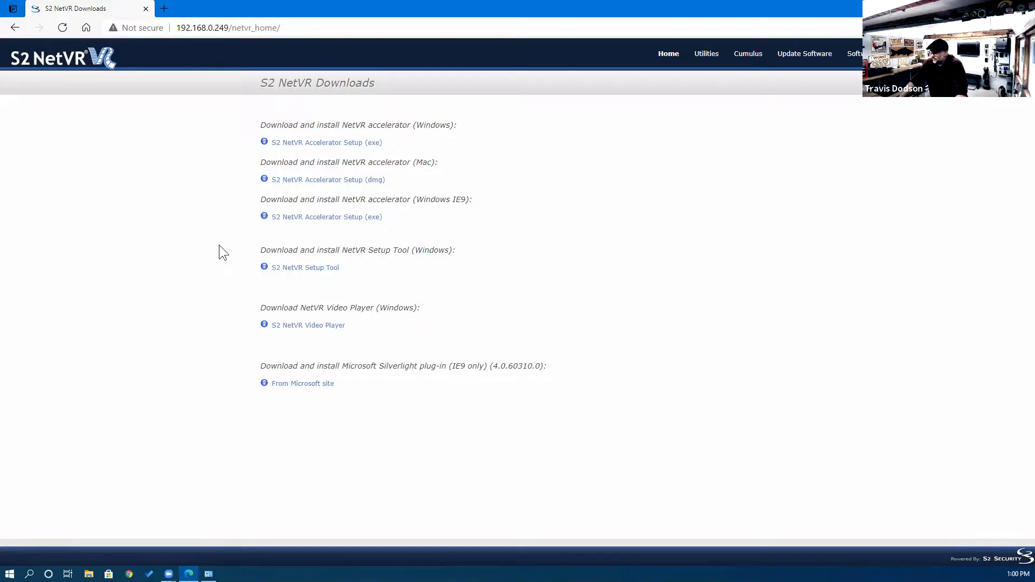
left_click_drag(299, 249, 412, 250)
left_click(464, 253)
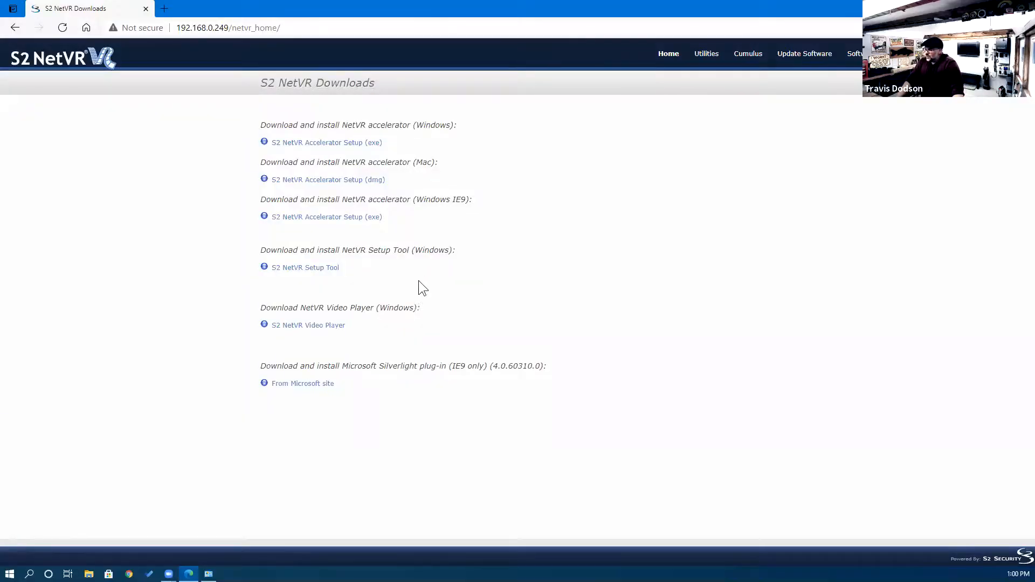
Download S2NetVRClientSetup.exe from the Setup Tool link, then go to the Utilities page.
left_click(307, 267)
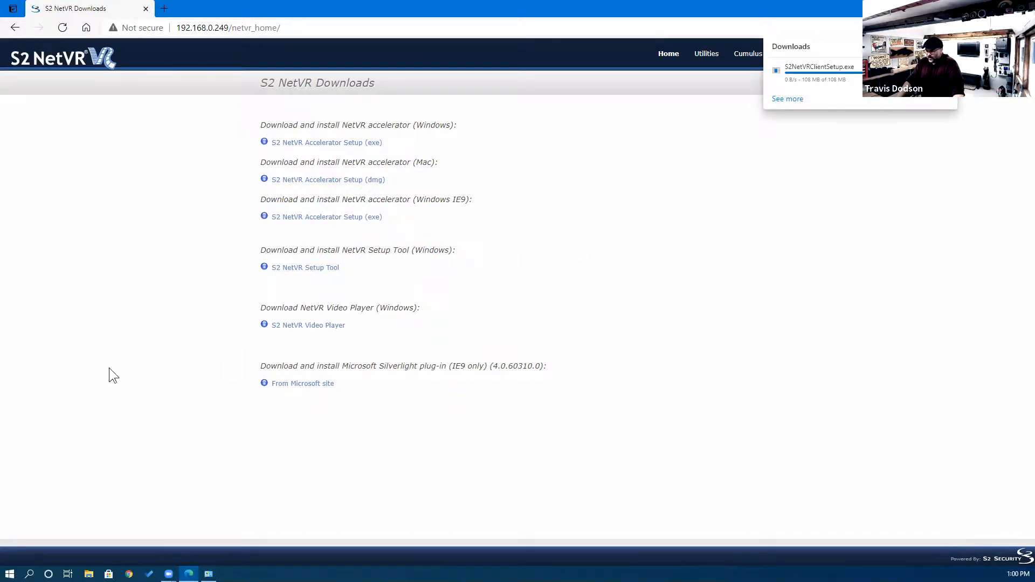
left_click(703, 54)
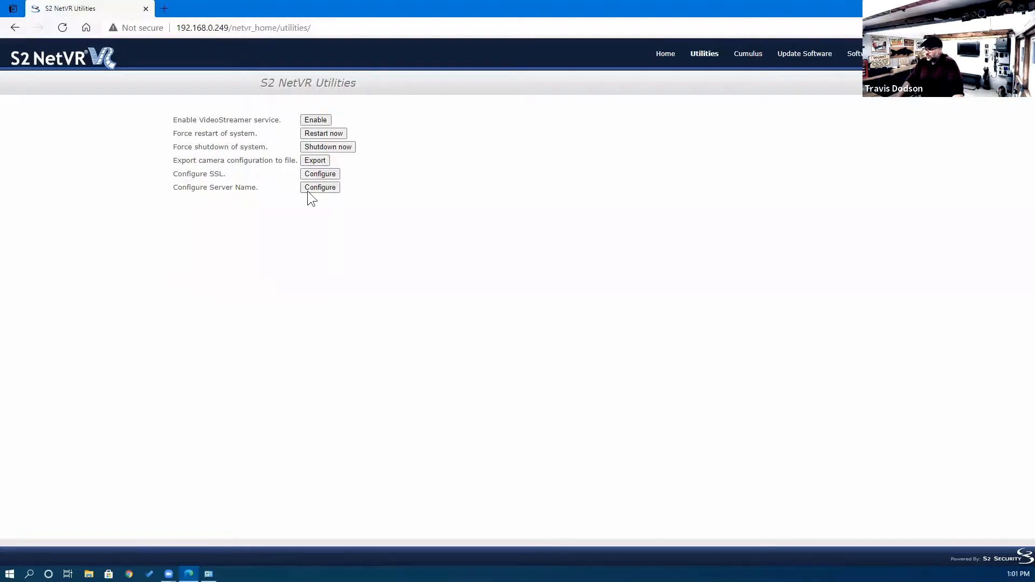
Go to the Cumulus page from the top navigation bar to see its Register status.
left_click(745, 60)
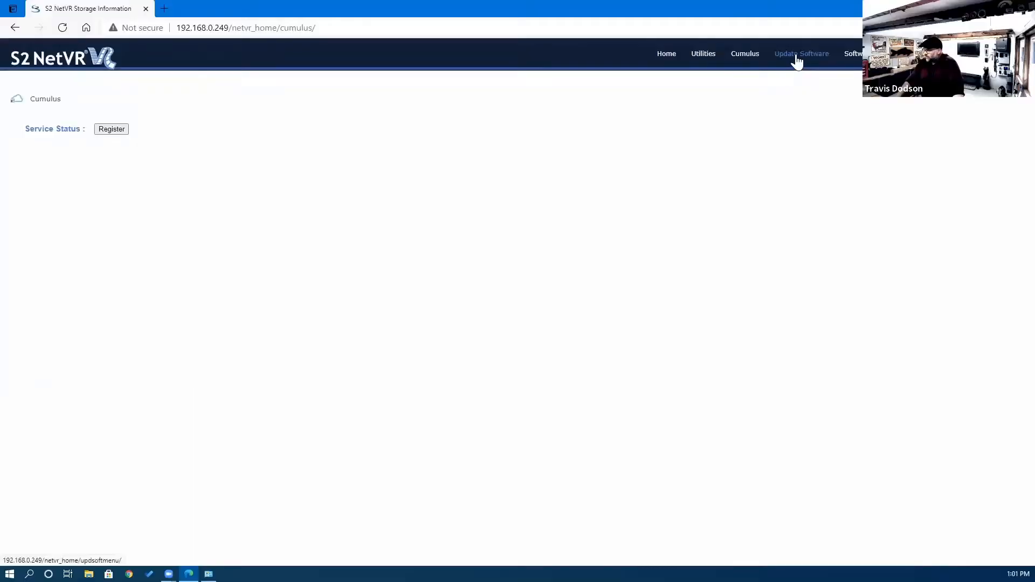
Look through the Update Software and licence pages, then view the About NetVR details.
left_click(797, 55)
left_click(874, 56)
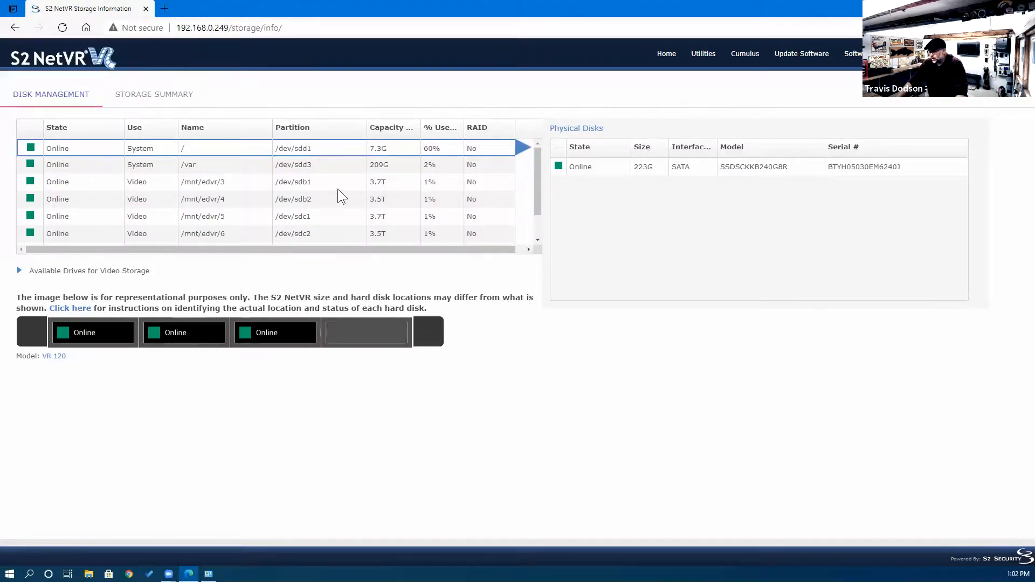
scroll(296, 194, "down", 1)
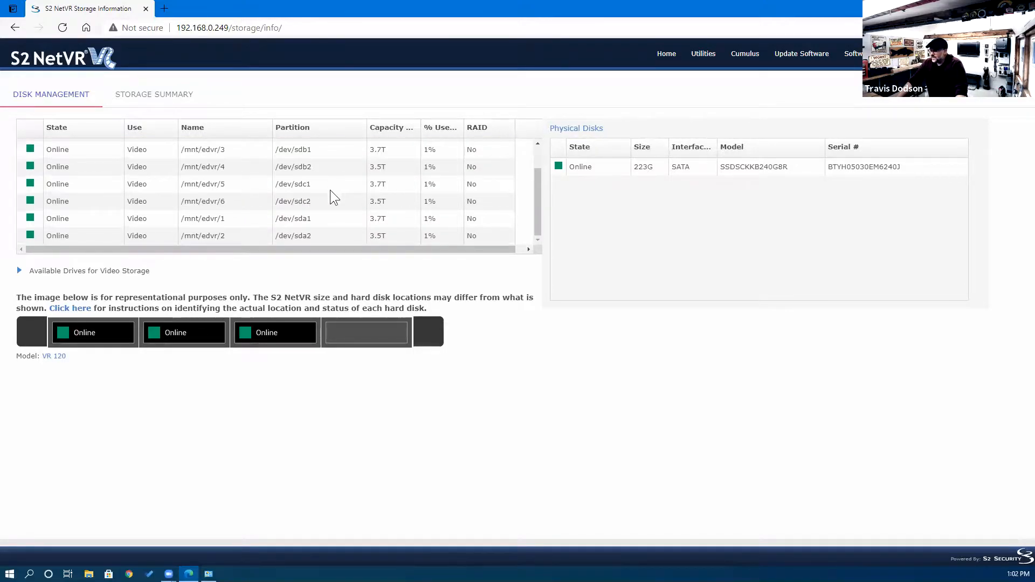
scroll(330, 189, "up", 1)
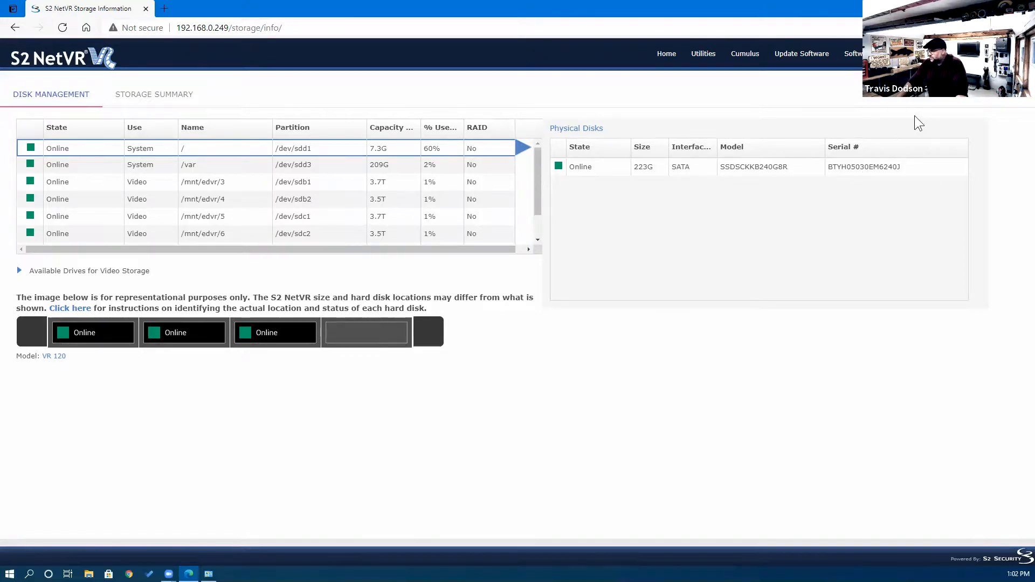
left_click(936, 54)
scroll(818, 245, "down", 3)
scroll(816, 245, "up", 3)
scroll(815, 246, "down", 3)
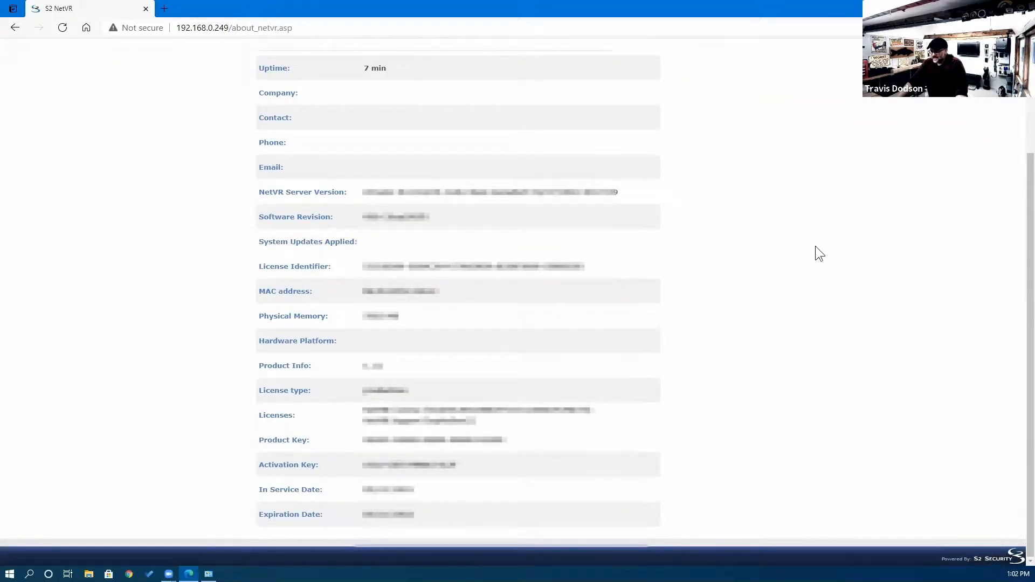
Finish reviewing the About page details and close the Edge browser window.
scroll(814, 254, "up", 3)
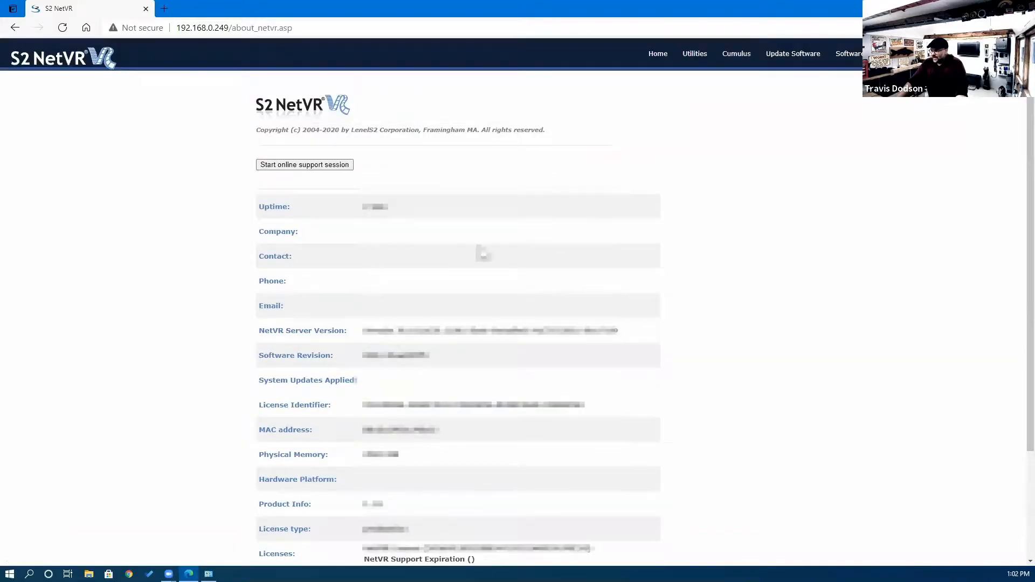
left_click_drag(353, 221, 439, 208)
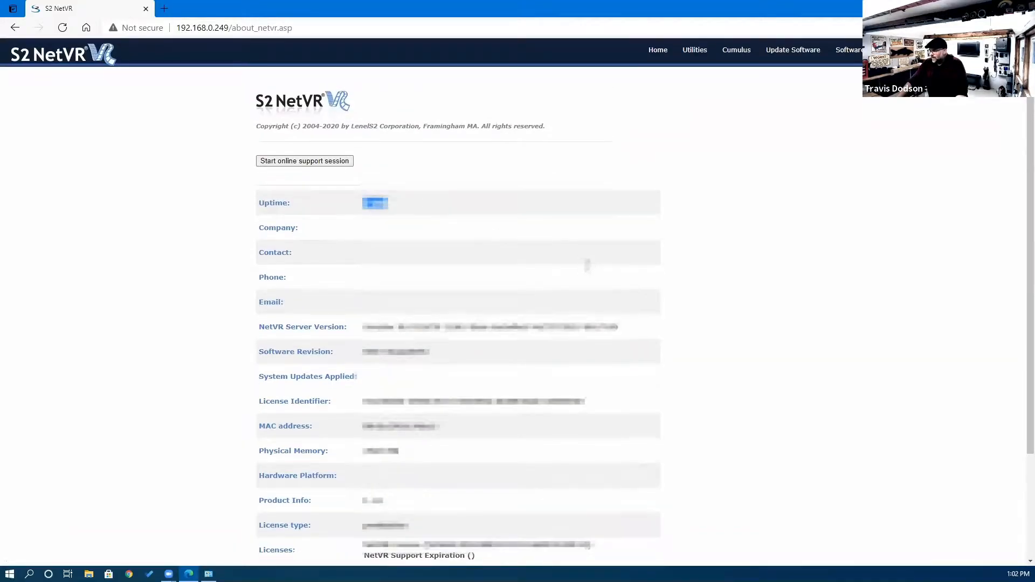
scroll(585, 270, "down", 3)
scroll(497, 119, "up", 3)
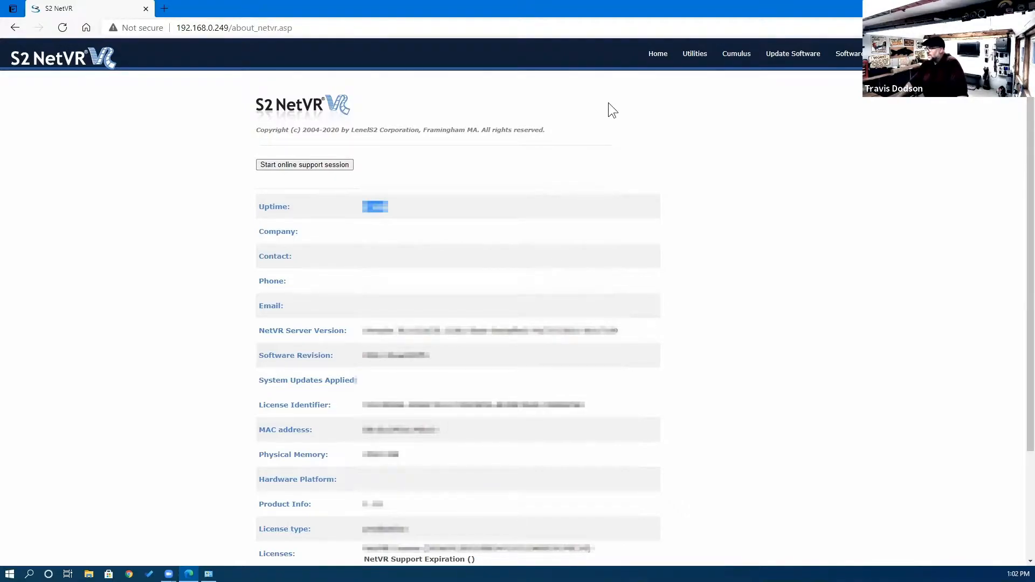
left_click(1022, 8)
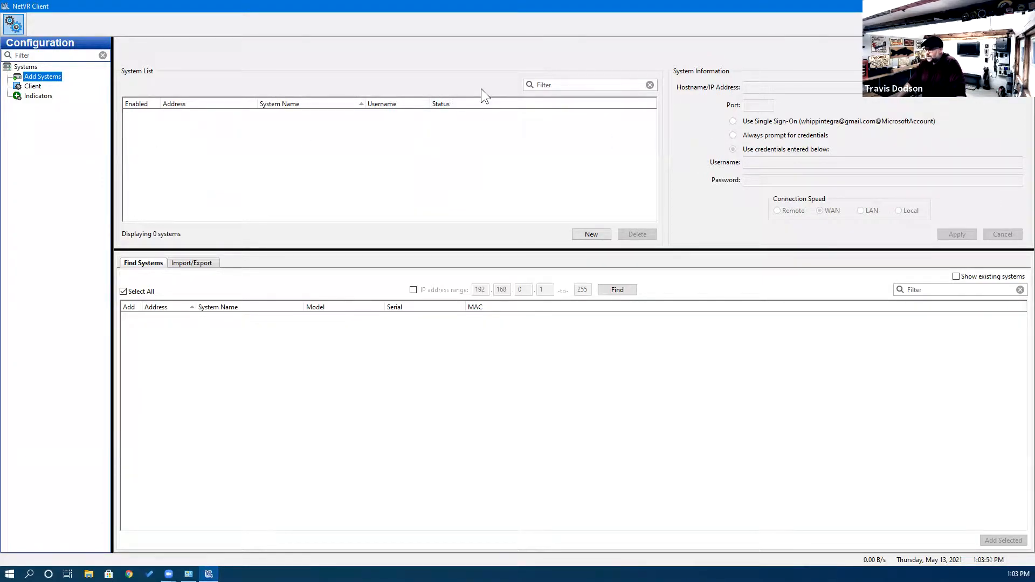
Add a new system at 192.168.0.249 with the administrator credentials and apply it.
left_click(585, 235)
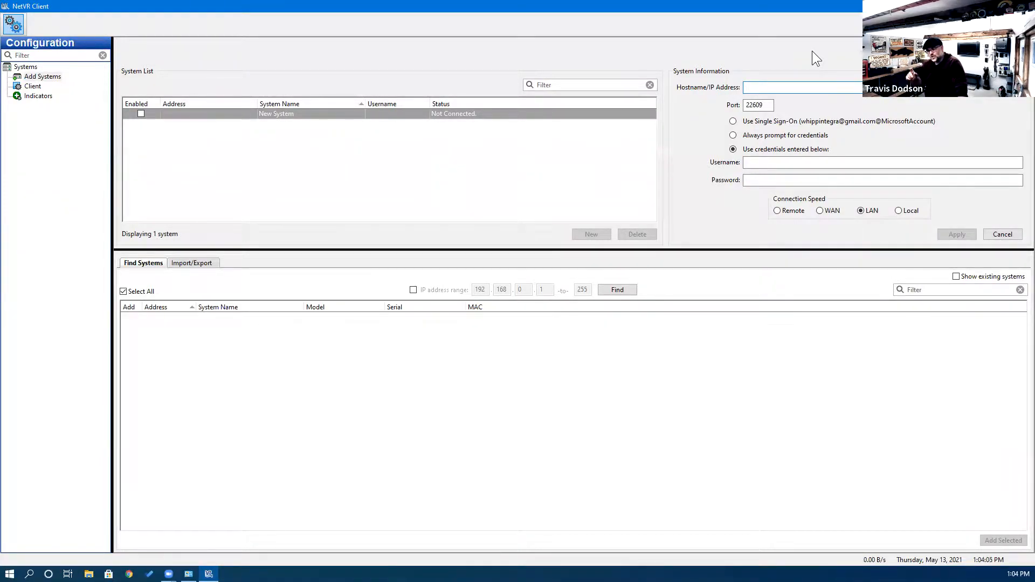
type("12")
type("2.16")
type("8.0.249")
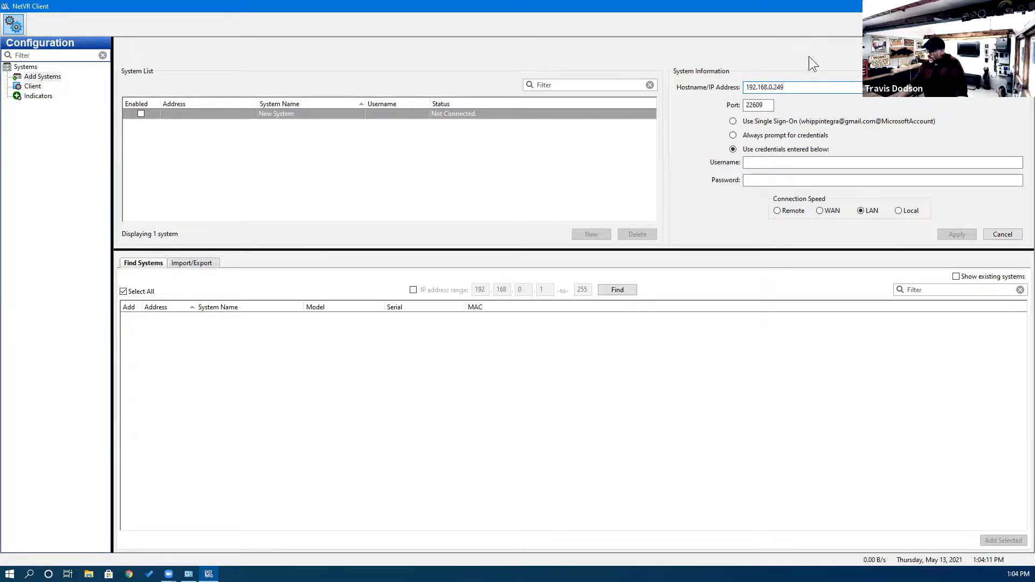
left_click(772, 161)
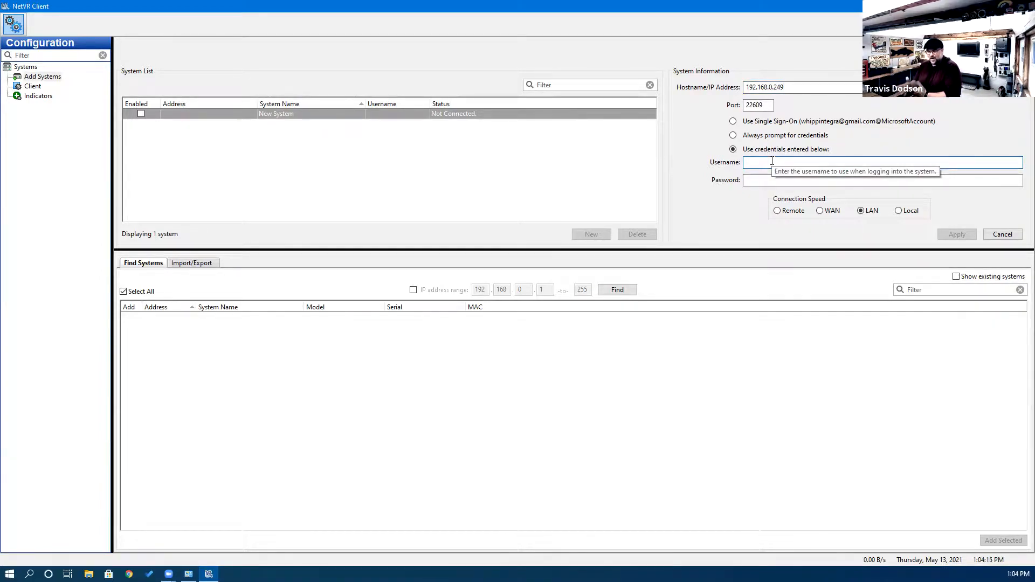
type("admin")
key("Tab")
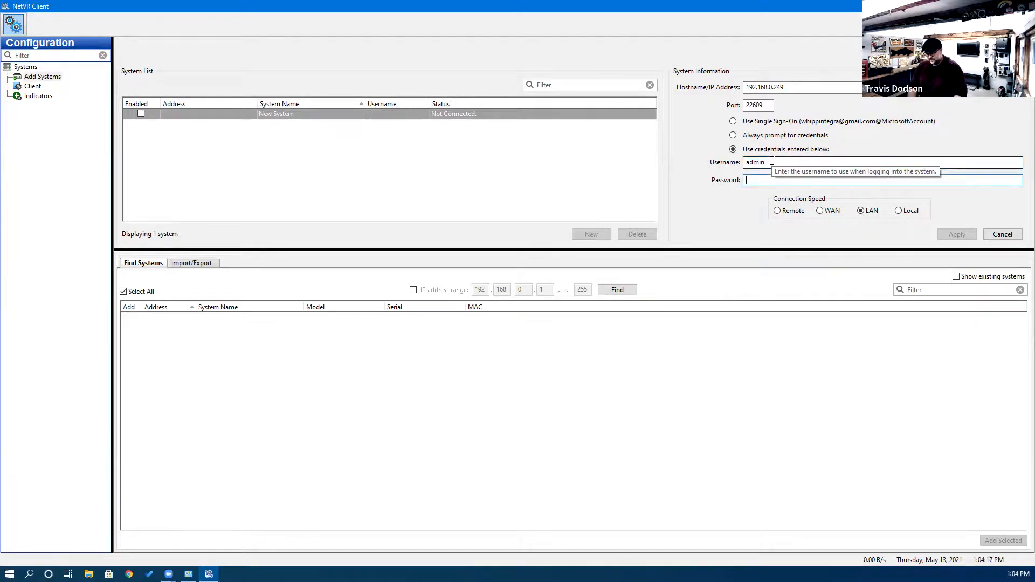
type("admin")
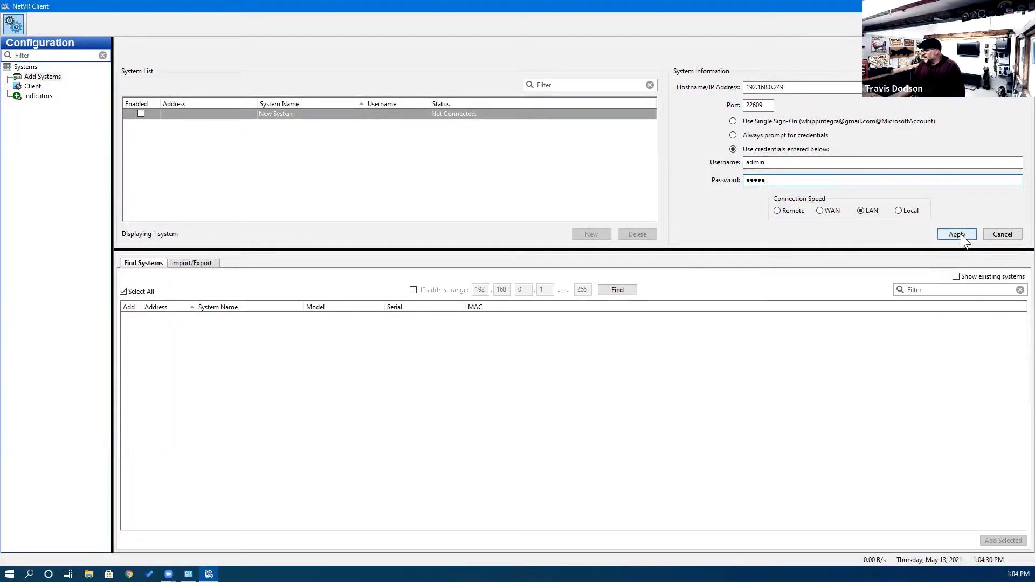
left_click(959, 234)
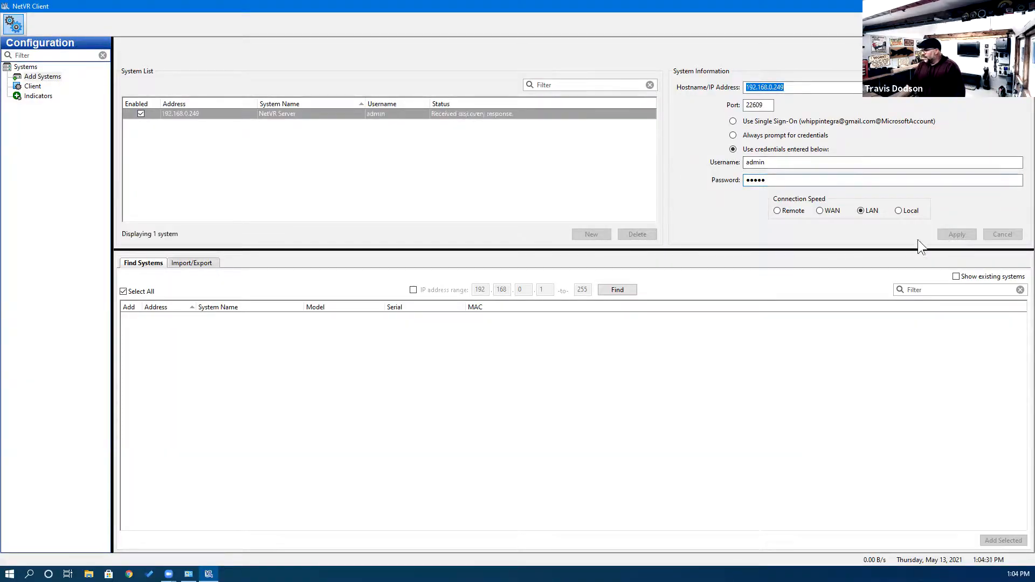
left_click(60, 26)
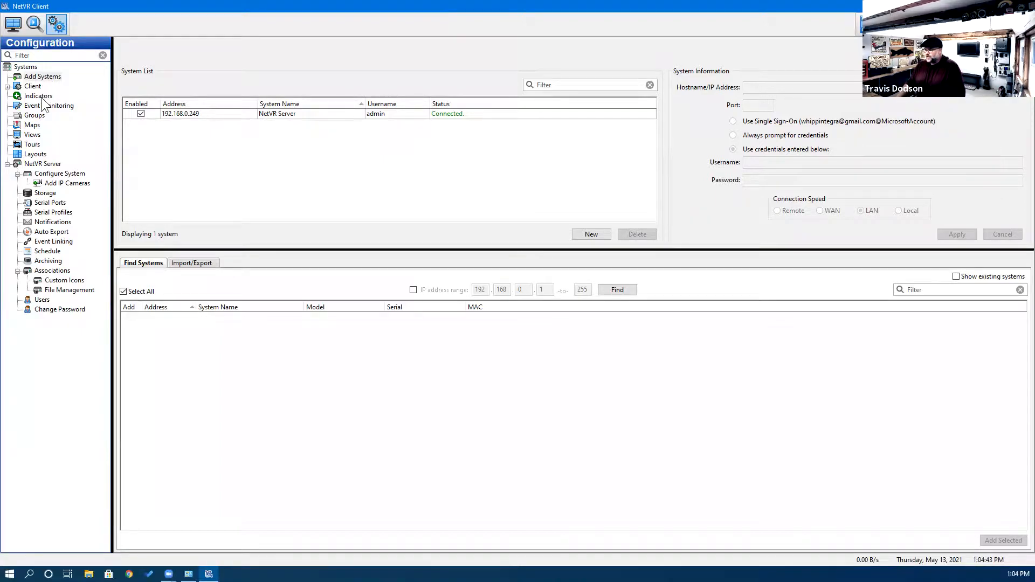
Browse the server's Add IP Cameras and Storage pages, then select the System Name in Configure System.
left_click(41, 165)
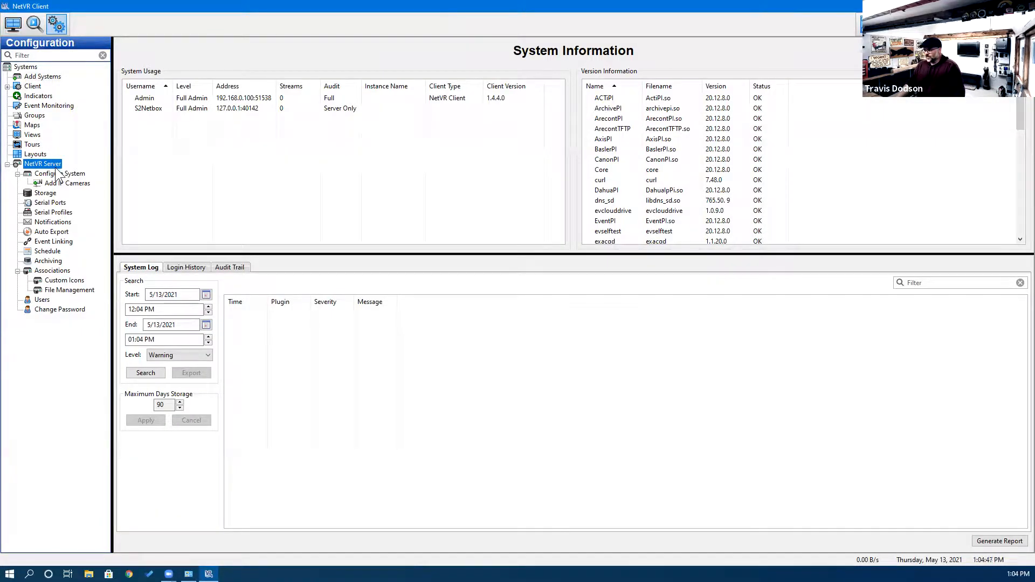
left_click(50, 173)
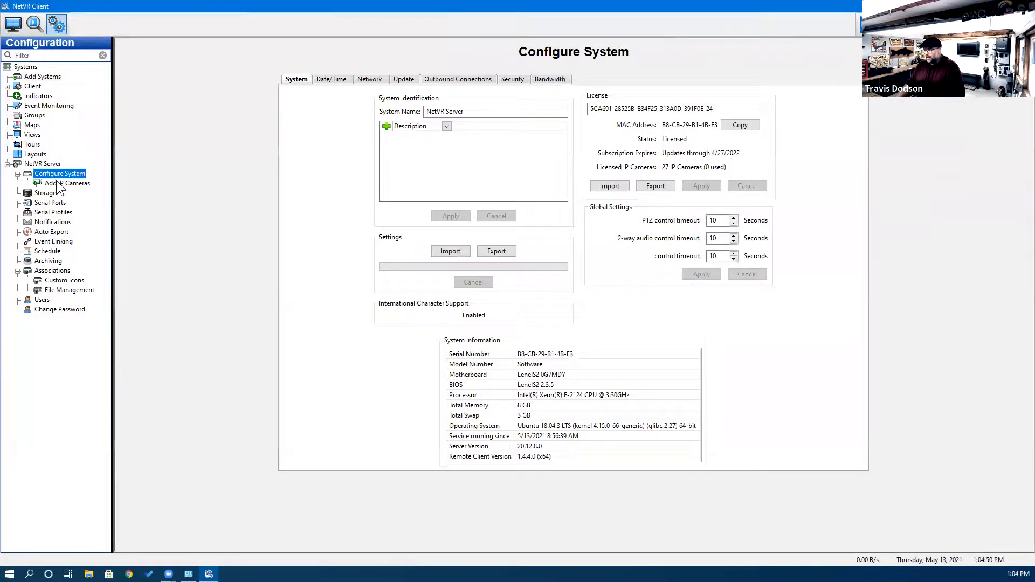
left_click(57, 184)
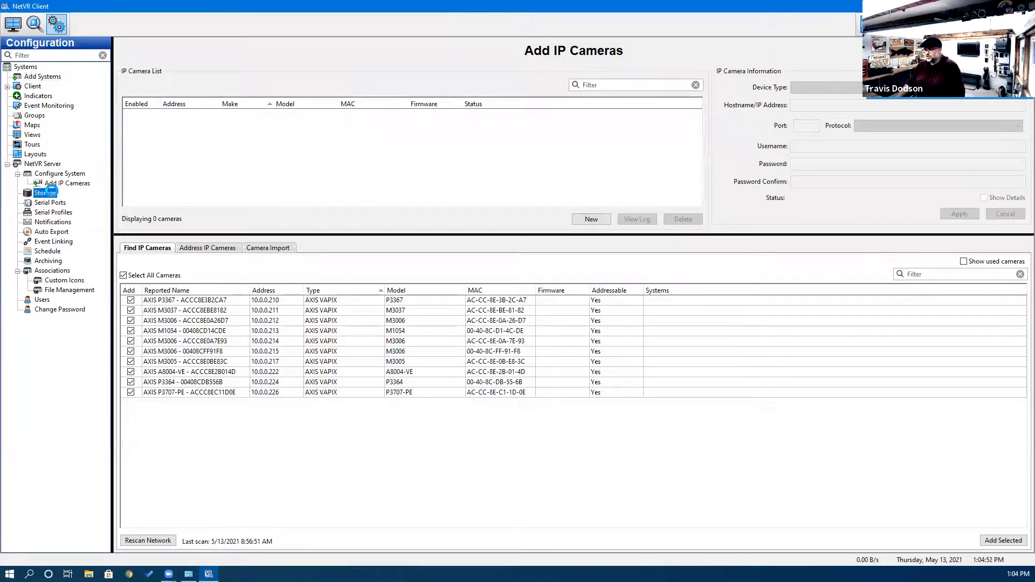
left_click(45, 193)
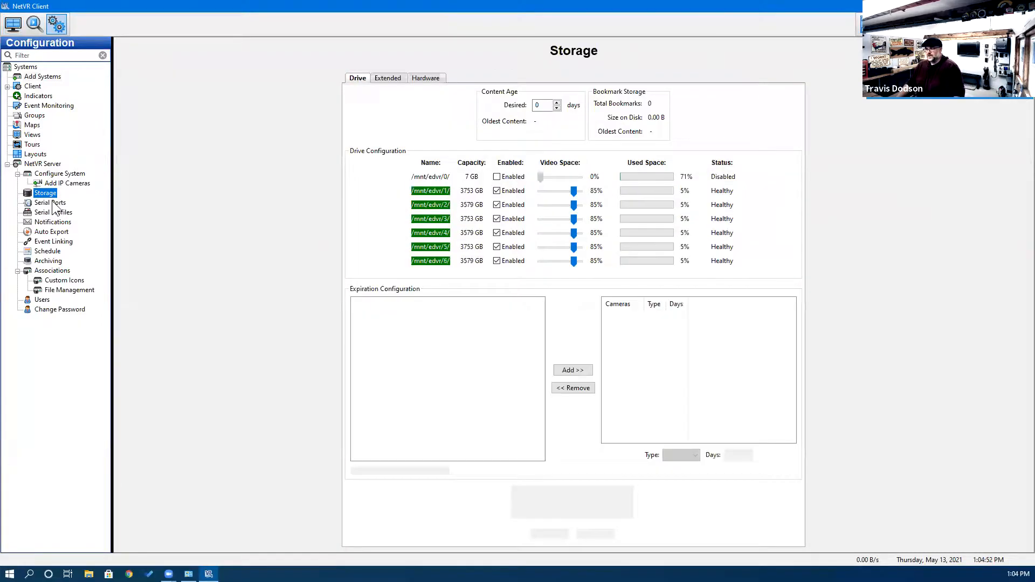
left_click(59, 174)
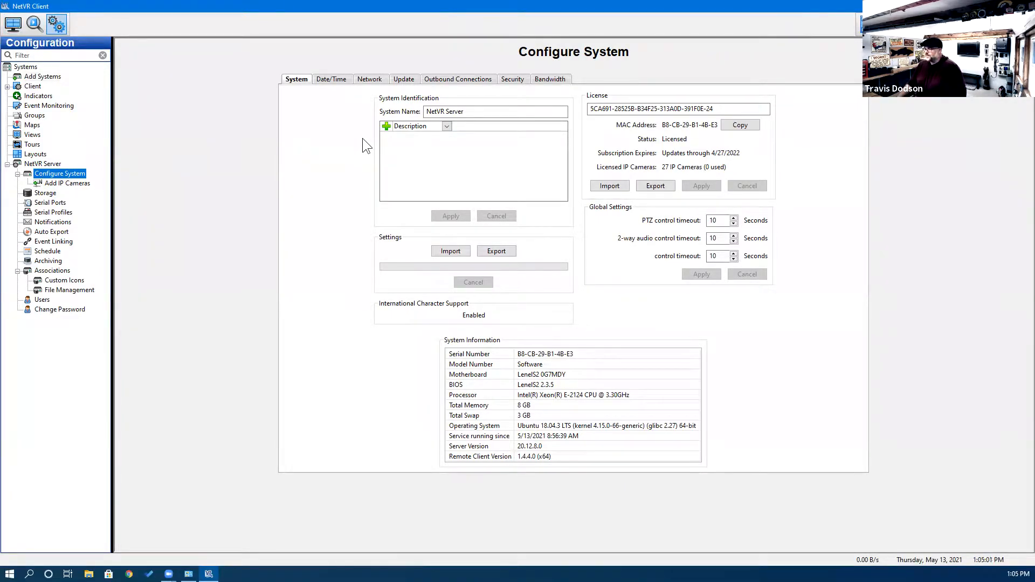
left_click_drag(463, 111, 417, 107)
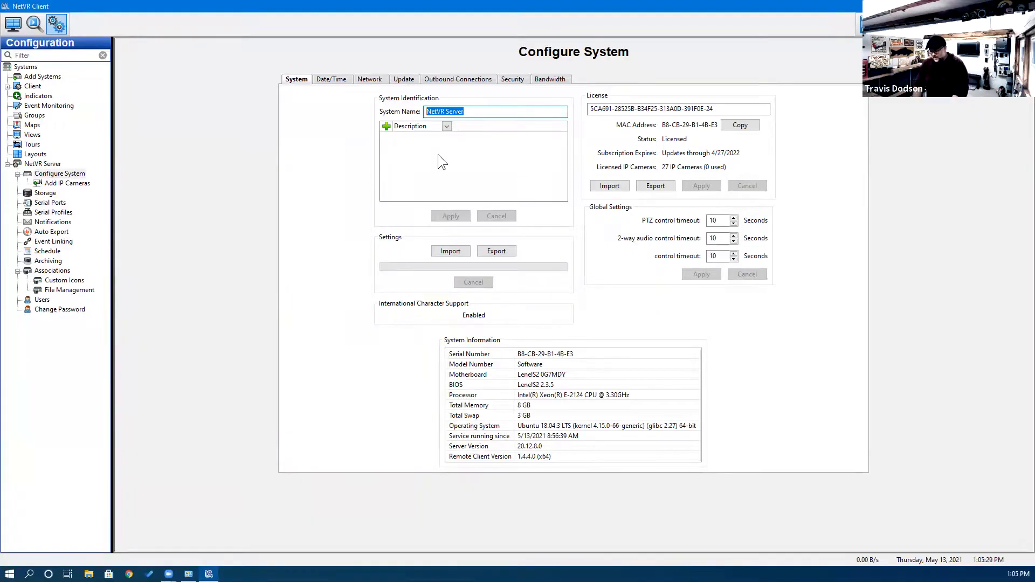
Replace the System Name with 'How the Heck', apply it, and switch to the live view.
key("BackSpace")
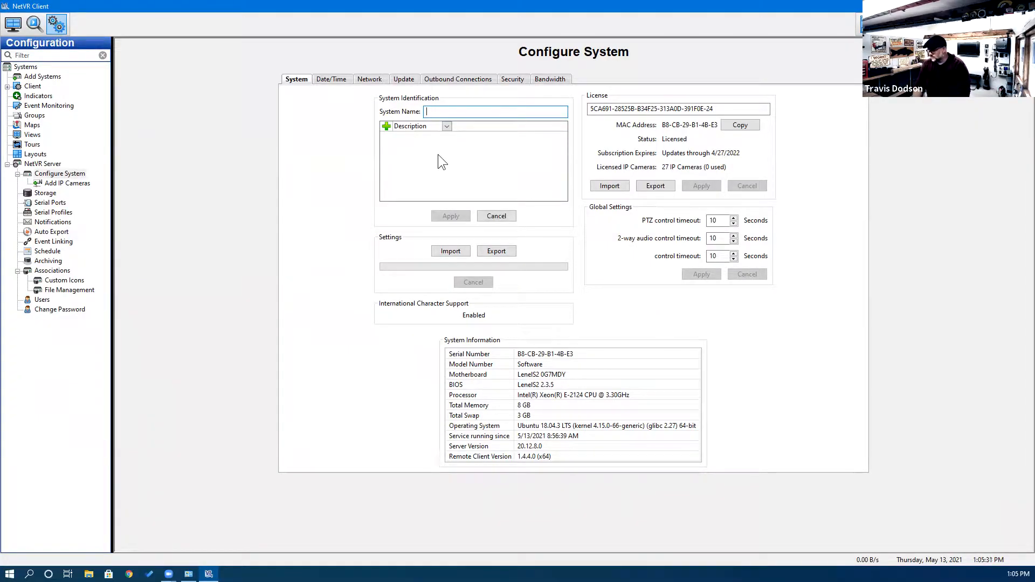
type("How the Heck")
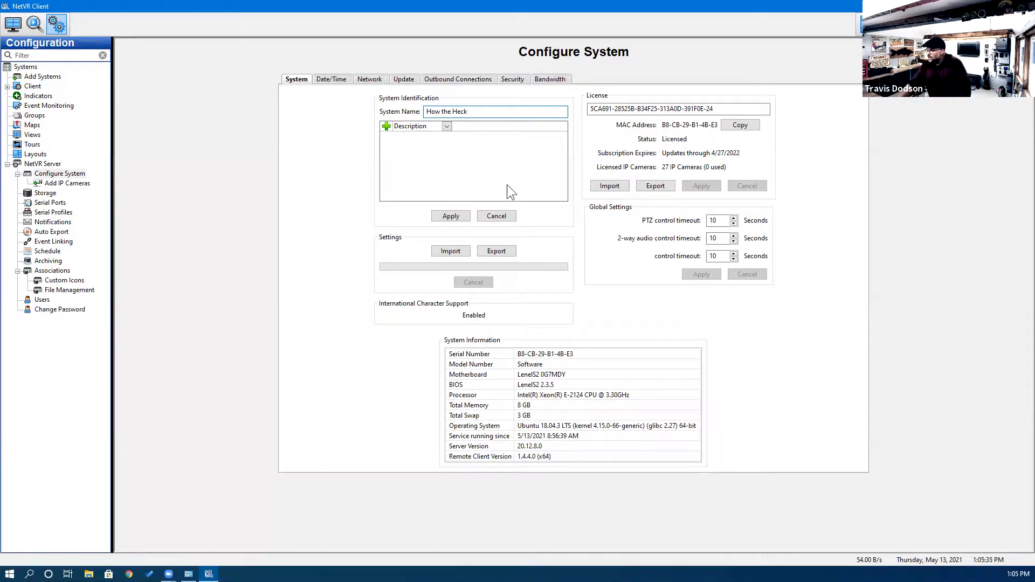
left_click(450, 216)
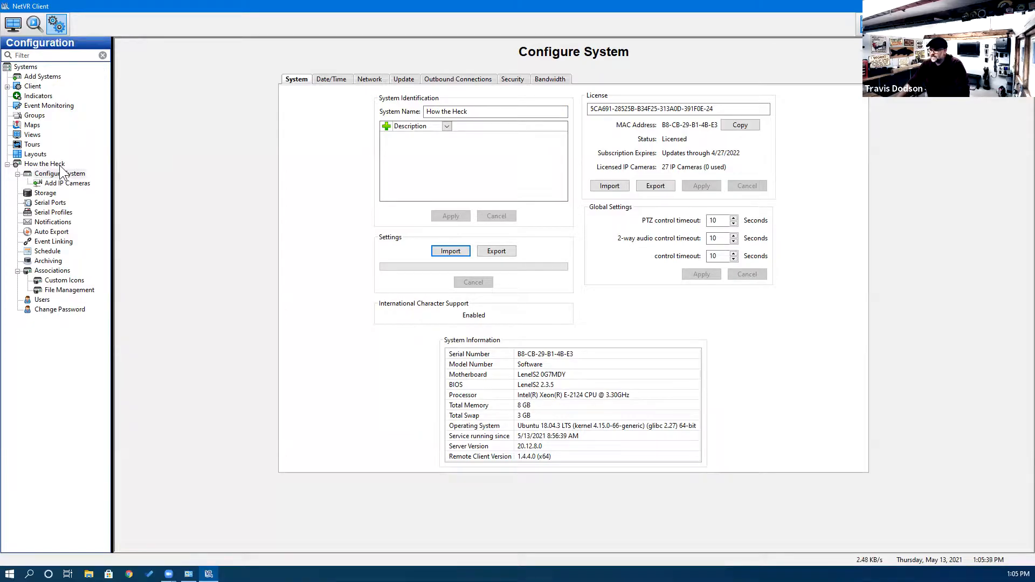
left_click(13, 24)
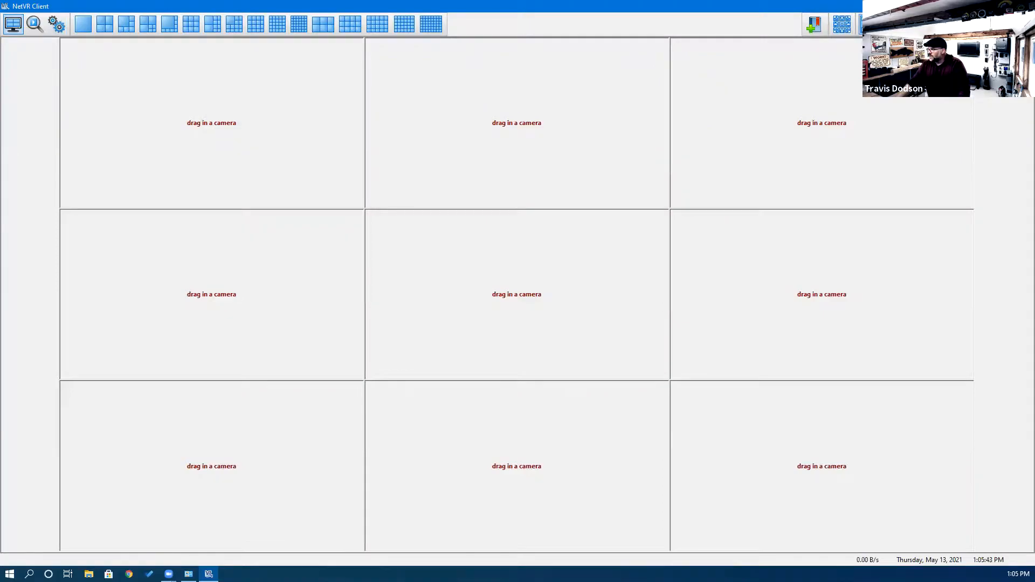
Show the live camera list, return to Configuration, and open the server's Network settings.
left_click(869, 25)
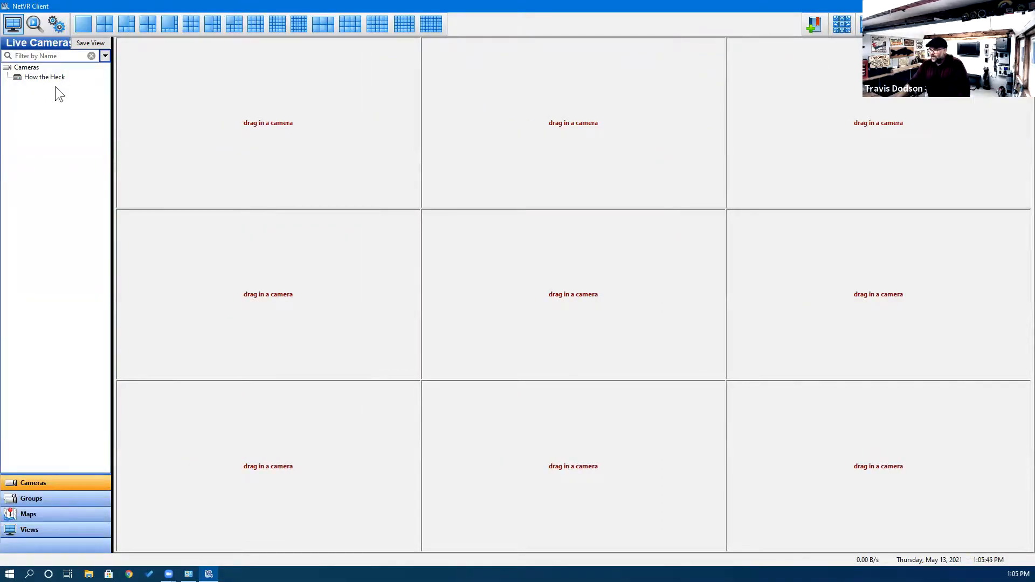
left_click(57, 24)
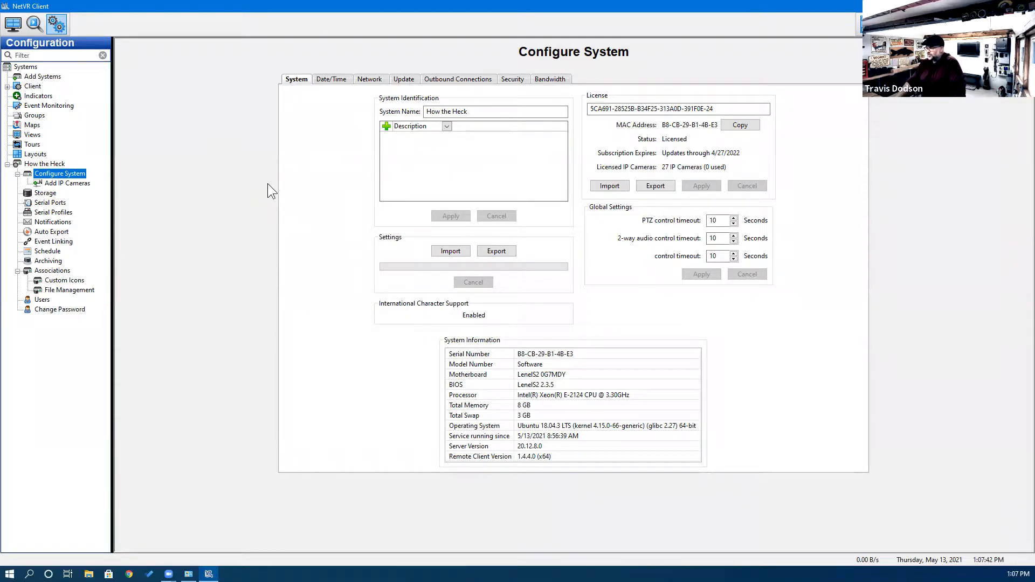
left_click(371, 79)
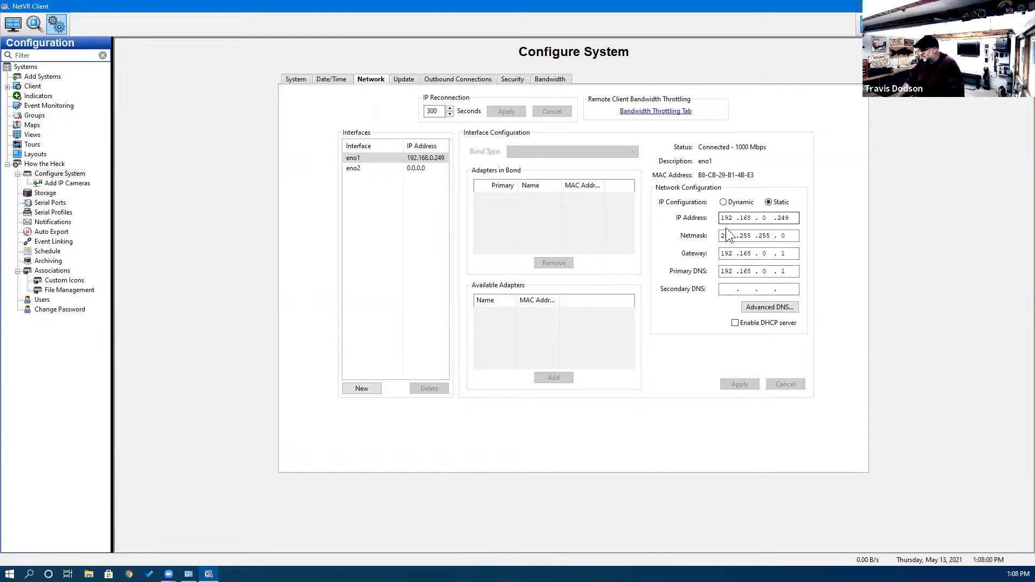
Change eno1's IP address to 10.0.0.202 and edit the gateway to 10.0.0.1.
double_click(783, 218)
key("BackSpace")
key("BackSpace")
key("BackSpace")
key("BackSpace")
key("BackSpace")
key("BackSpace")
key("BackSpace")
key("BackSpace")
key("BackSpace")
key("BackSpace")
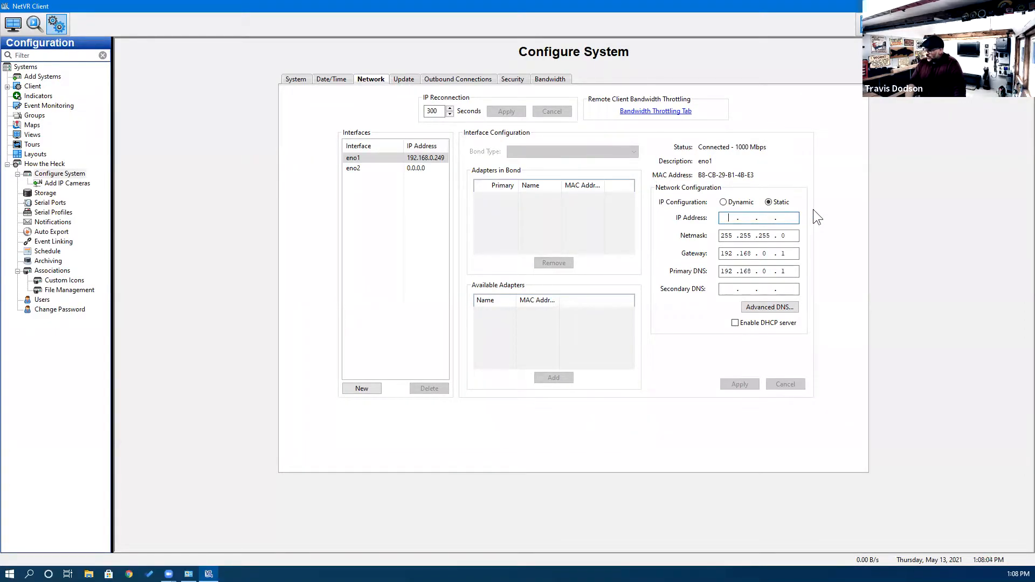
type("10 . 0 . 0 .")
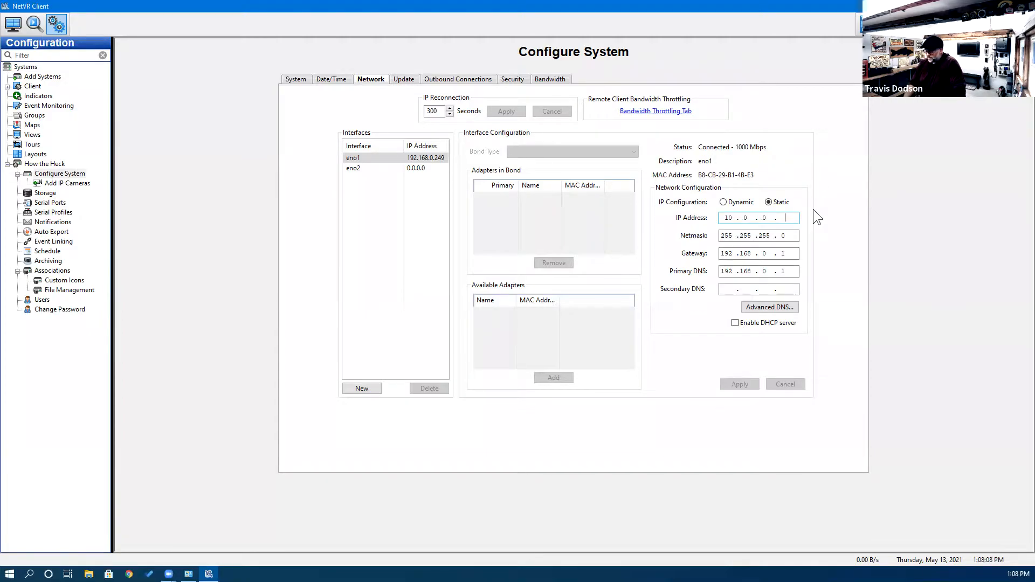
type("202")
key("Tab")
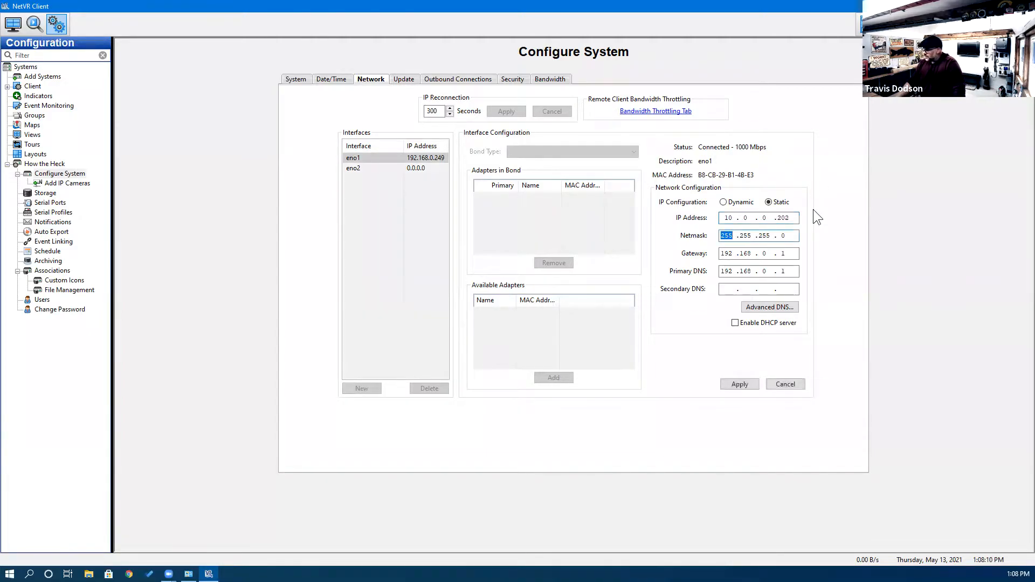
left_click_drag(794, 255, 683, 250)
key("BackSpace")
key("BackSpace")
key("BackSpace")
key("BackSpace")
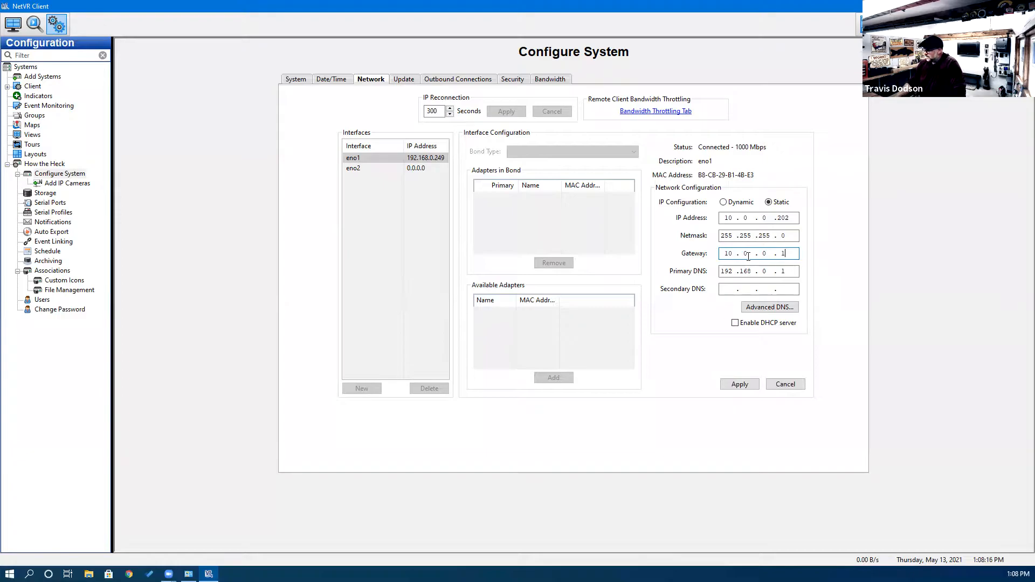
Set primary and secondary DNS to 8.8.8.8 and 8.8.4.4, then apply and confirm.
left_click_drag(796, 272, 655, 257)
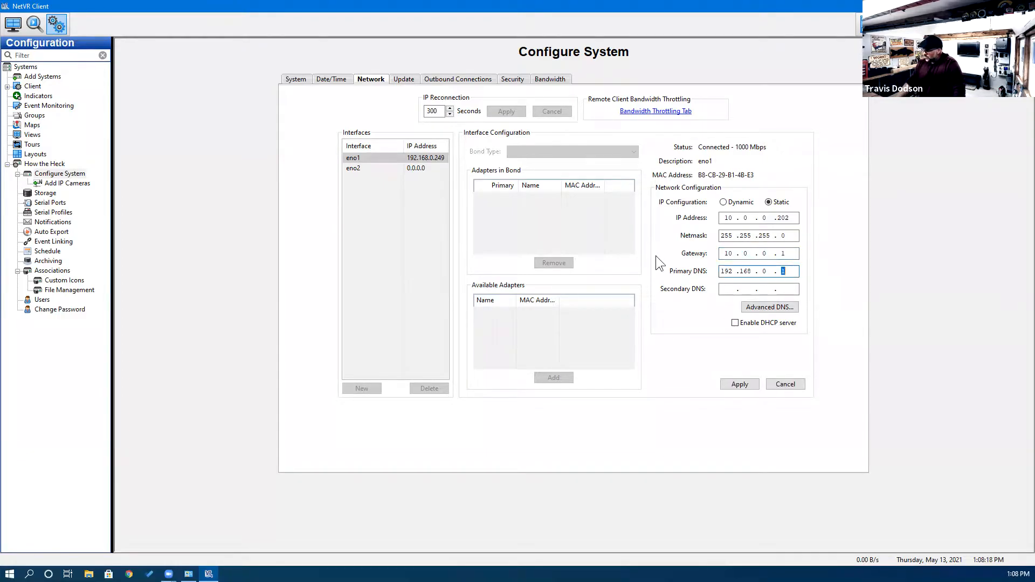
key("BackSpace")
key("BackSpace")
key("BackSpace")
key("BackSpace")
key("BackSpace")
key("BackSpace")
key("BackSpace")
key("BackSpace")
type("8 . 8 . 8")
key("Tab")
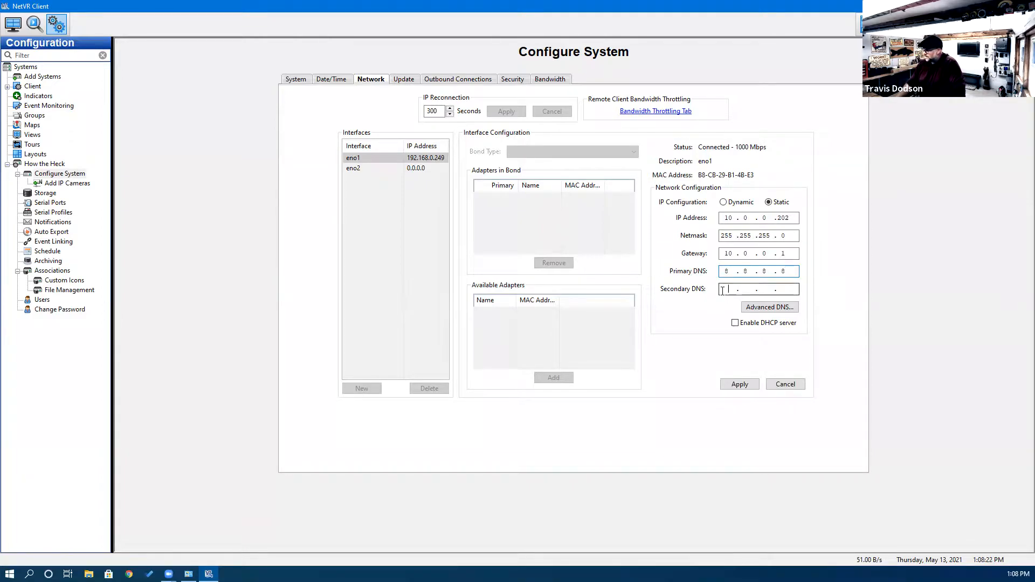
type("8 . 8 . 4 . 4")
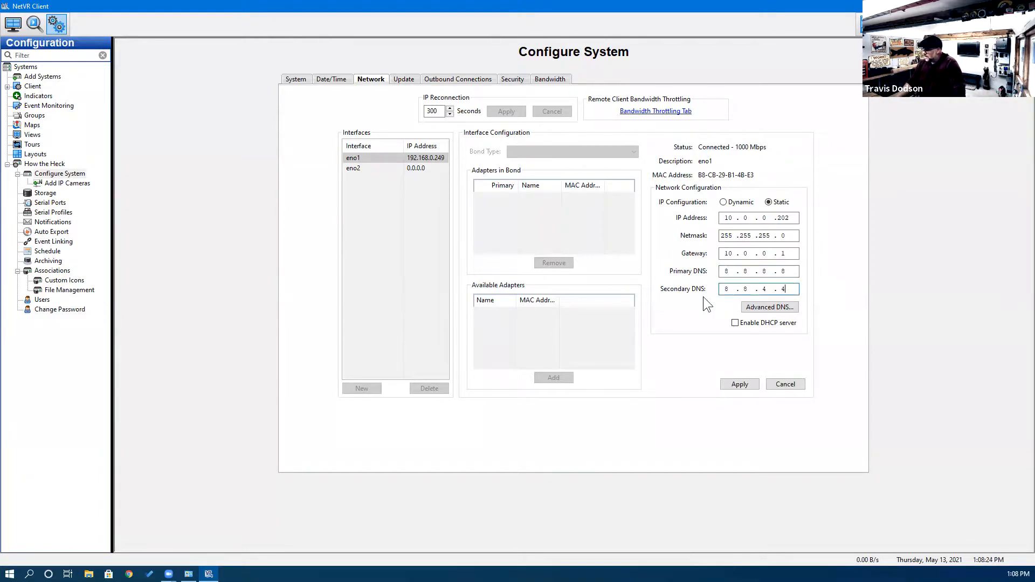
left_click(746, 389)
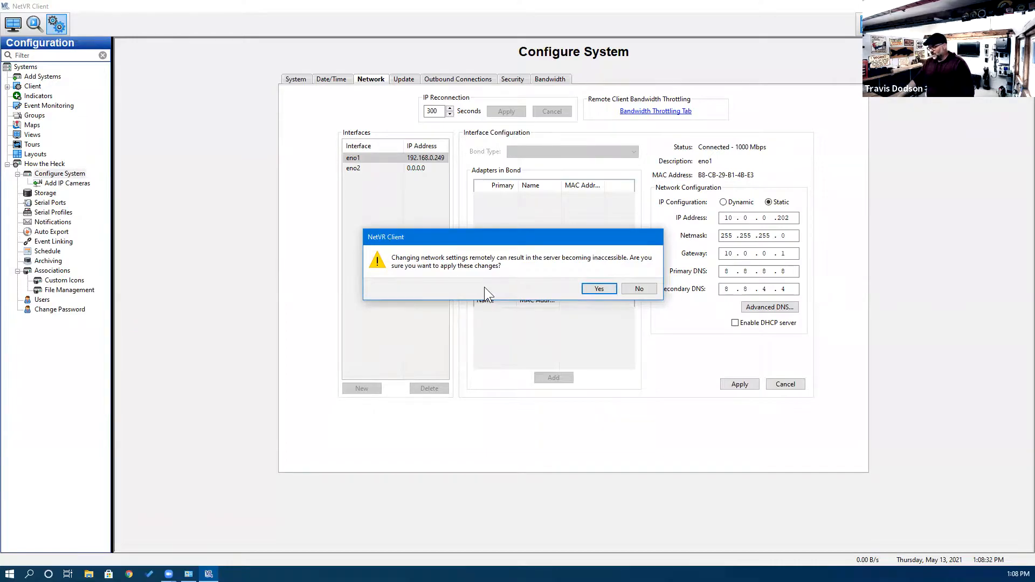
left_click(598, 289)
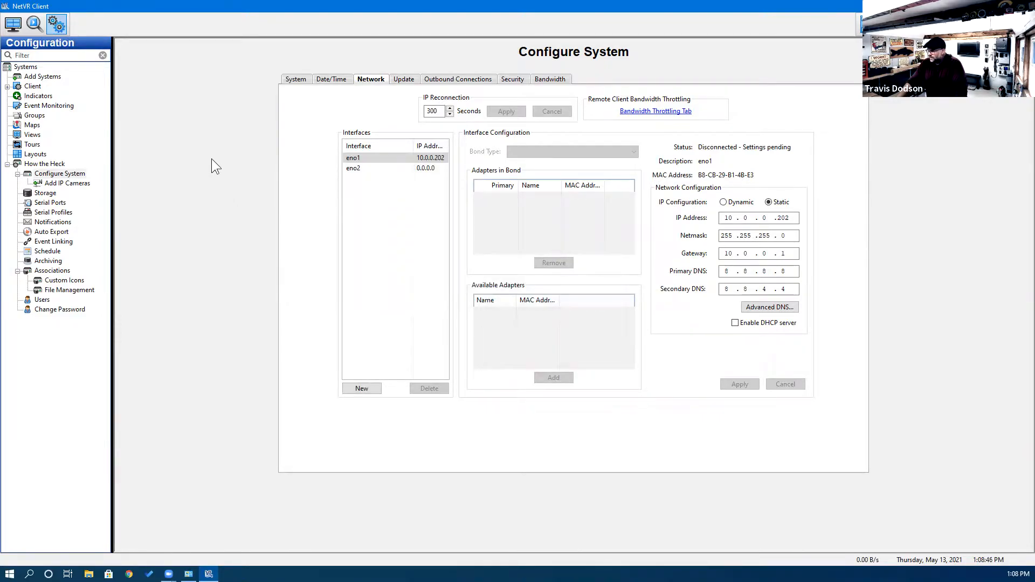
In Add Systems, replace the How the Heck entry's server address with 10.0.0.202 and apply to reconnect.
left_click(17, 31)
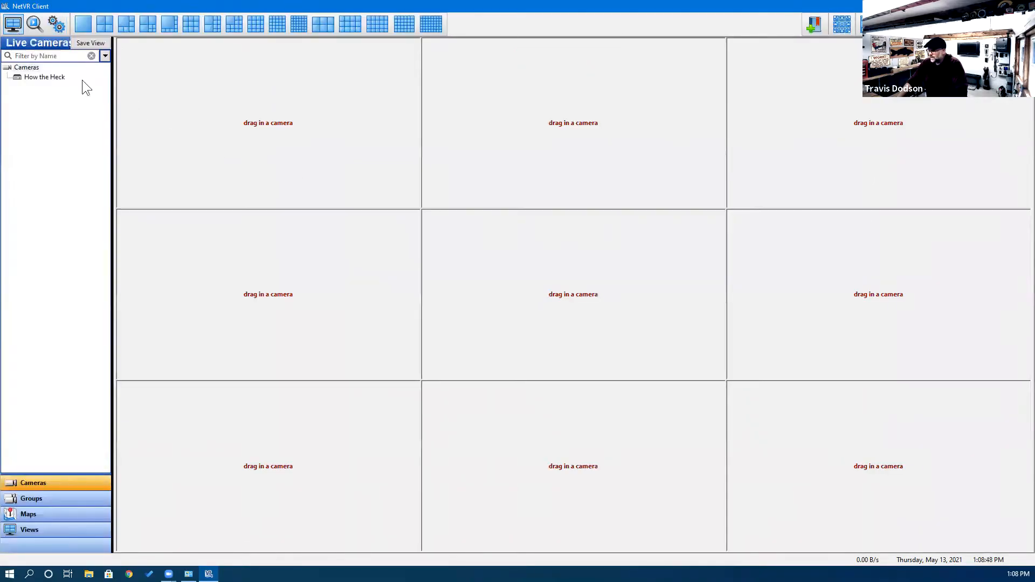
left_click(51, 27)
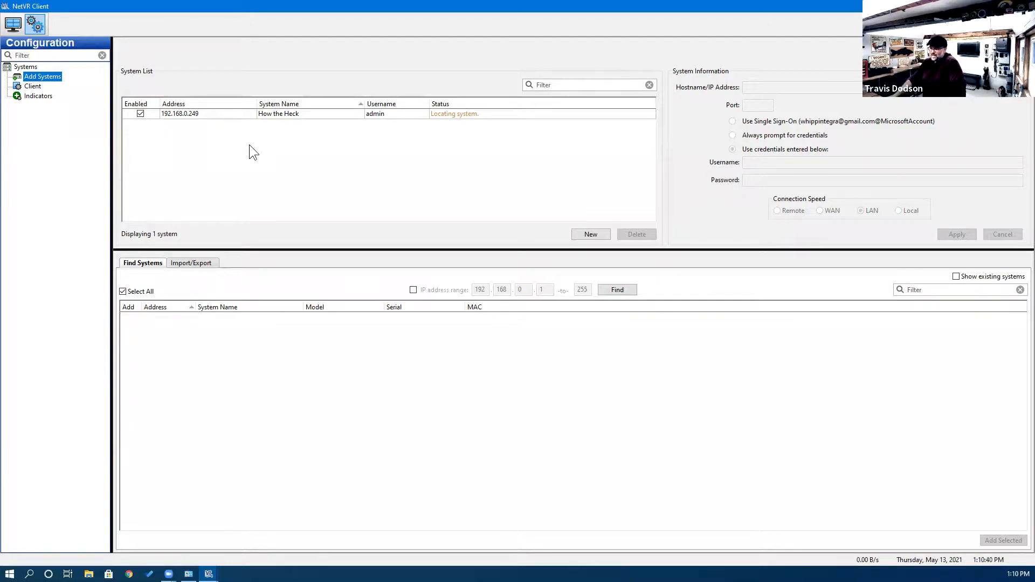
left_click(187, 114)
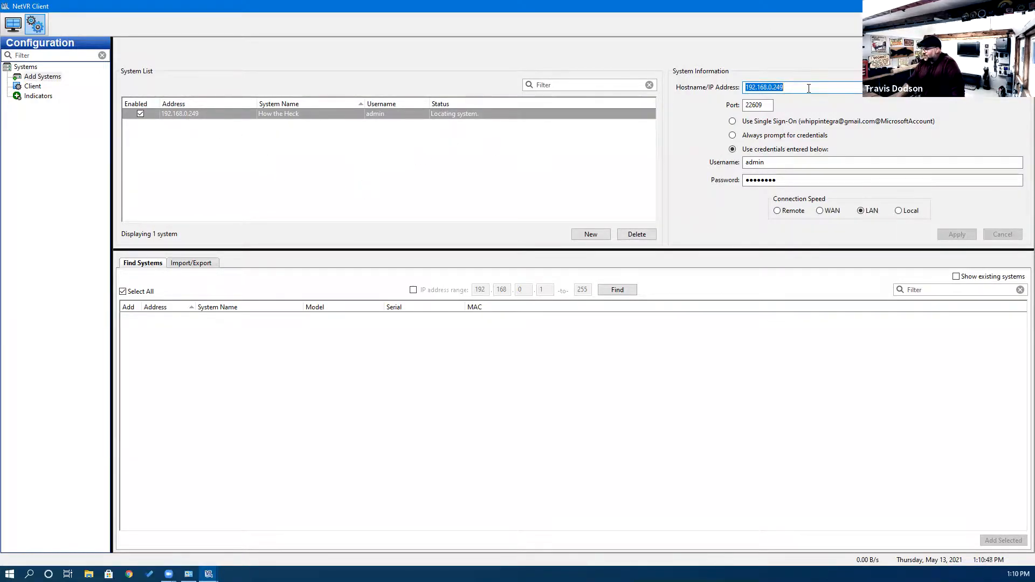
left_click(288, 115)
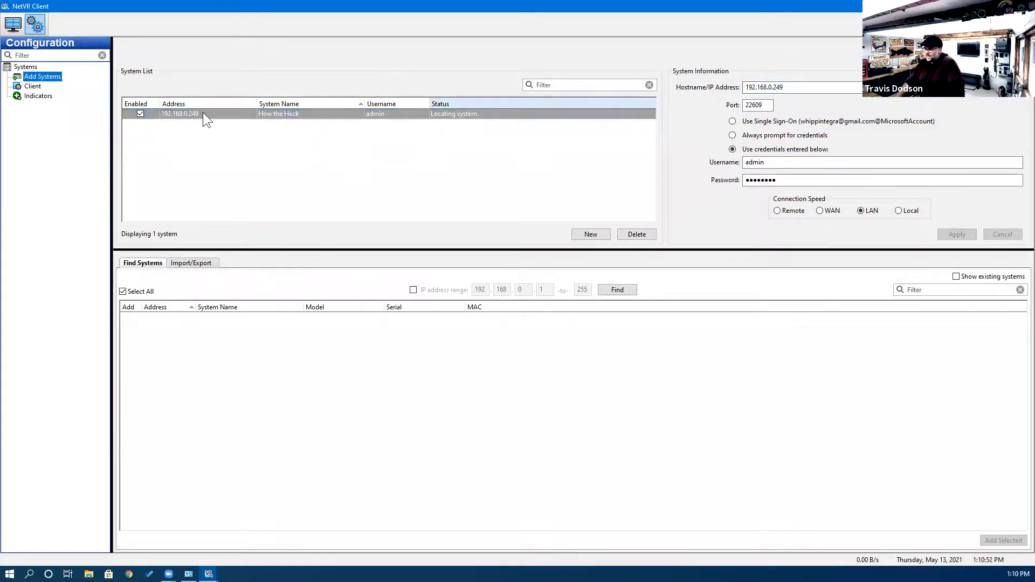
left_click(771, 88)
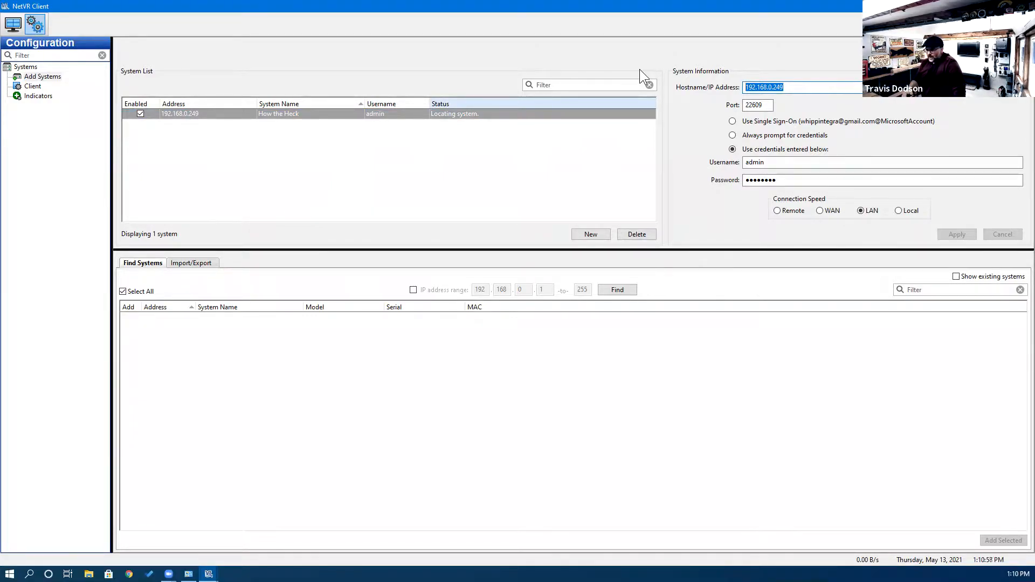
type("10")
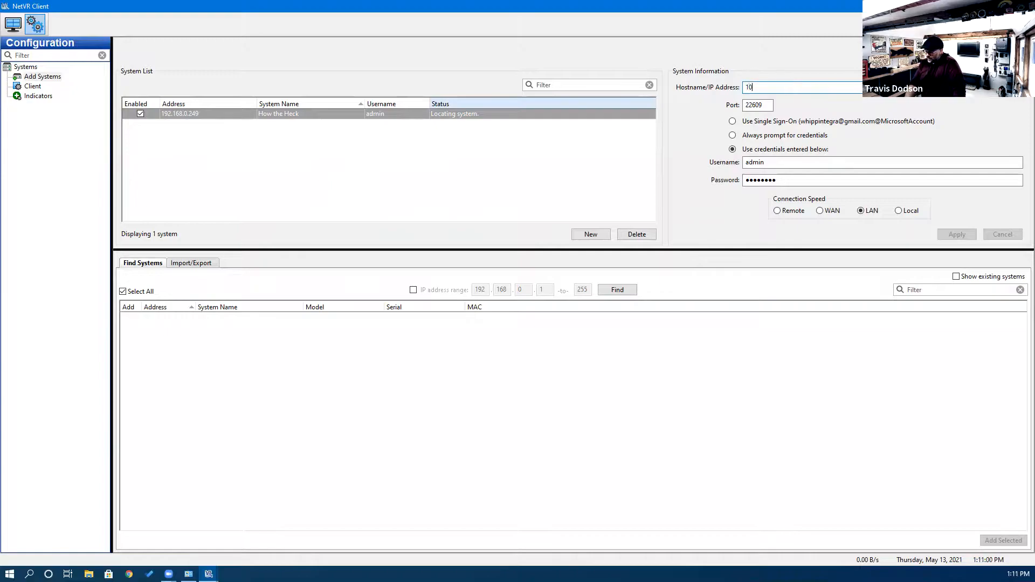
type(".0.0.202")
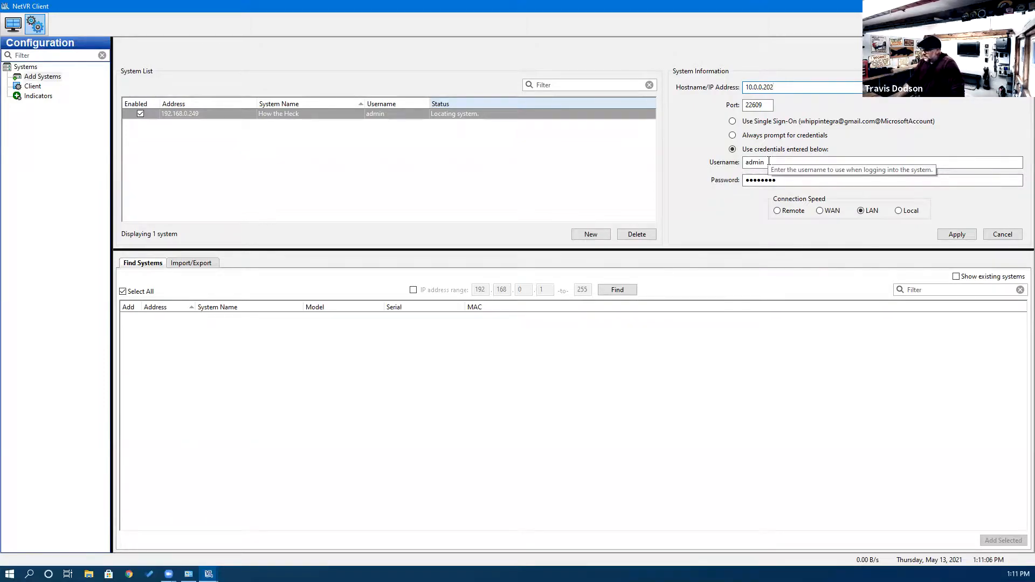
left_click(949, 235)
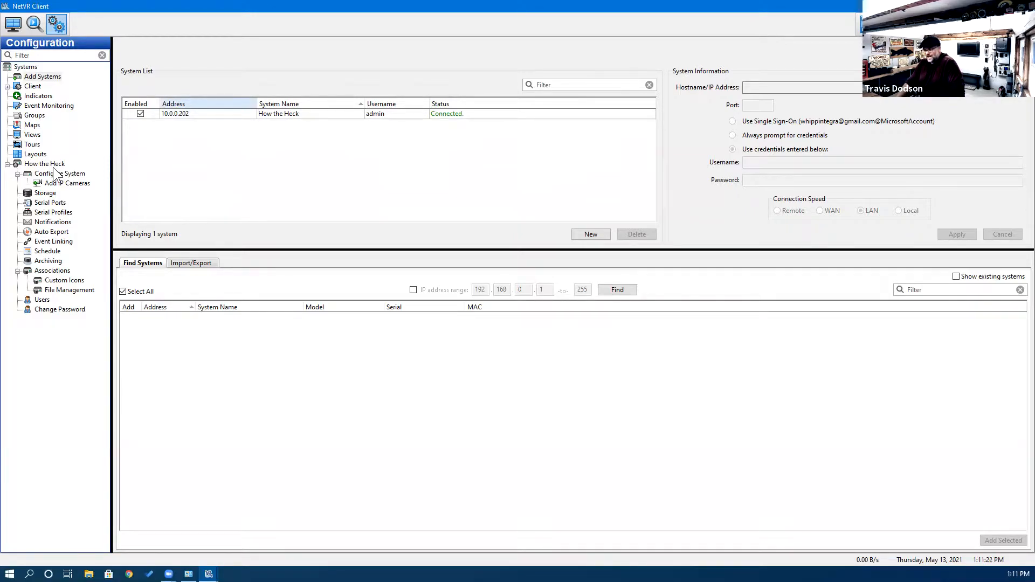
Review the ten discovered AXIS cameras at 10.0.0.210–10.0.0.226, then return to the system's network configuration.
left_click(56, 183)
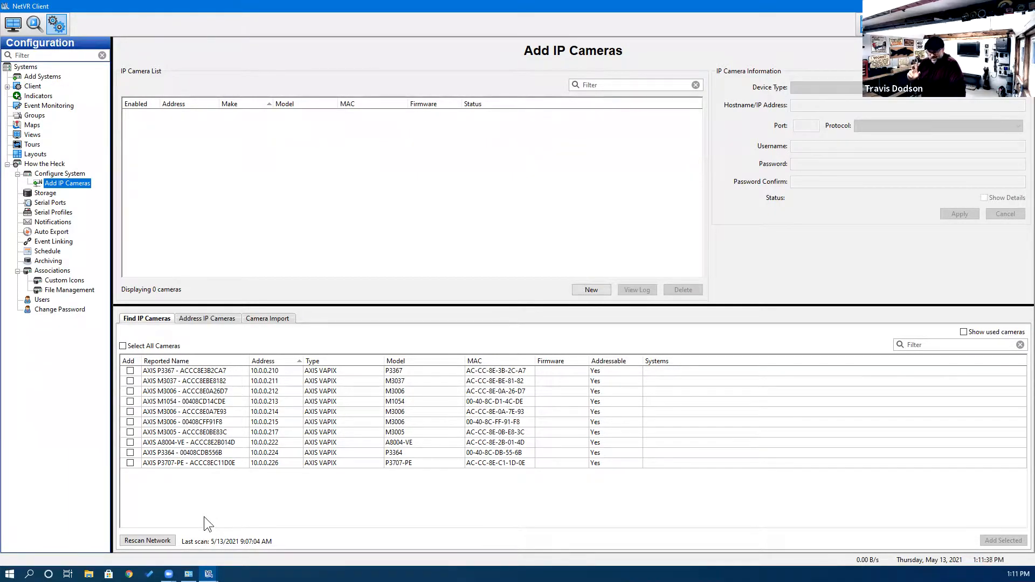
left_click(43, 172)
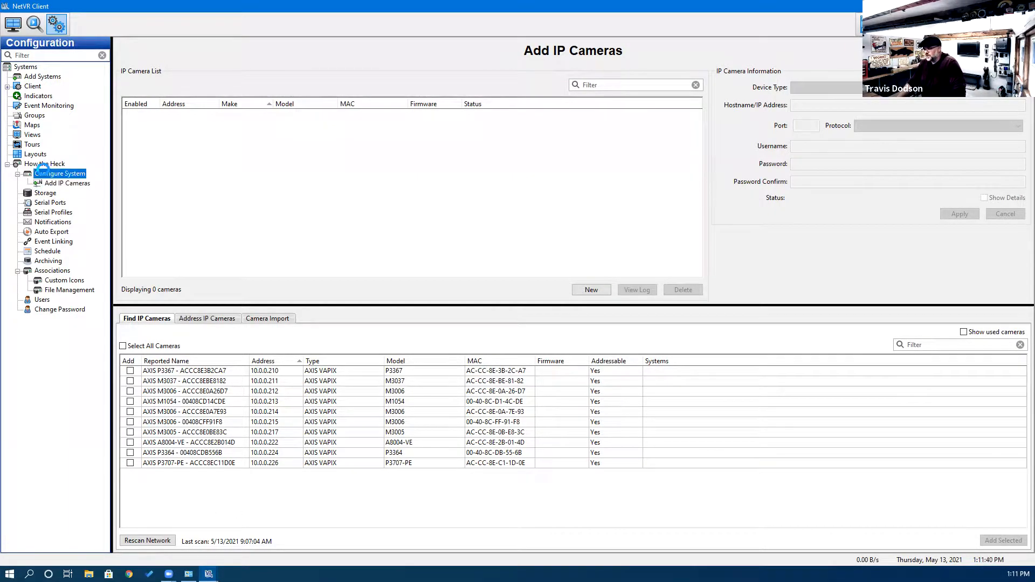
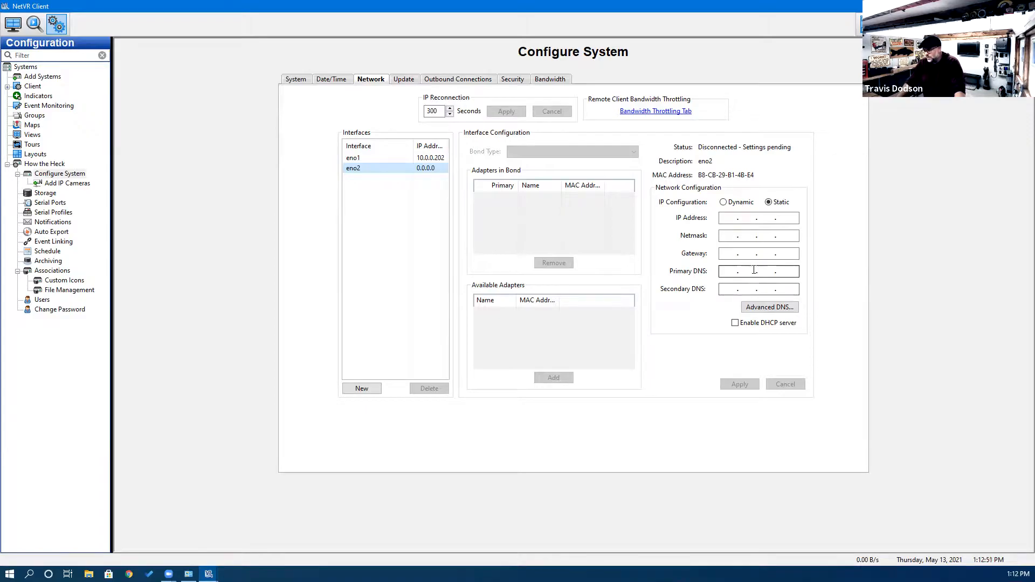
Review eno1's network settings, then show the pending settings of the disconnected eno2 interface.
left_click(754, 274)
left_click(386, 158)
left_click(389, 169)
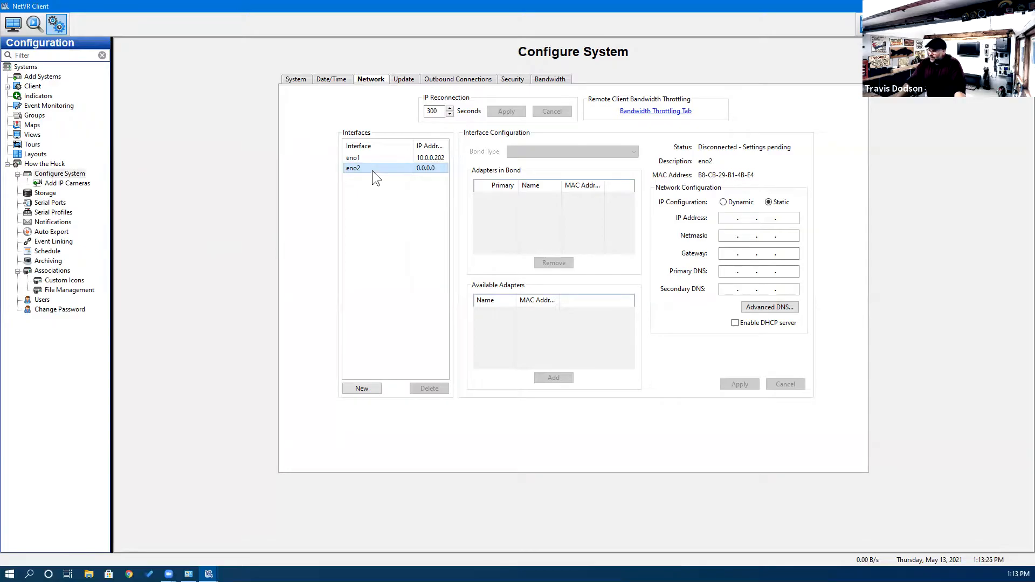
Check eno1's static IP settings, then show the ten AXIS cameras available to add.
left_click(380, 160)
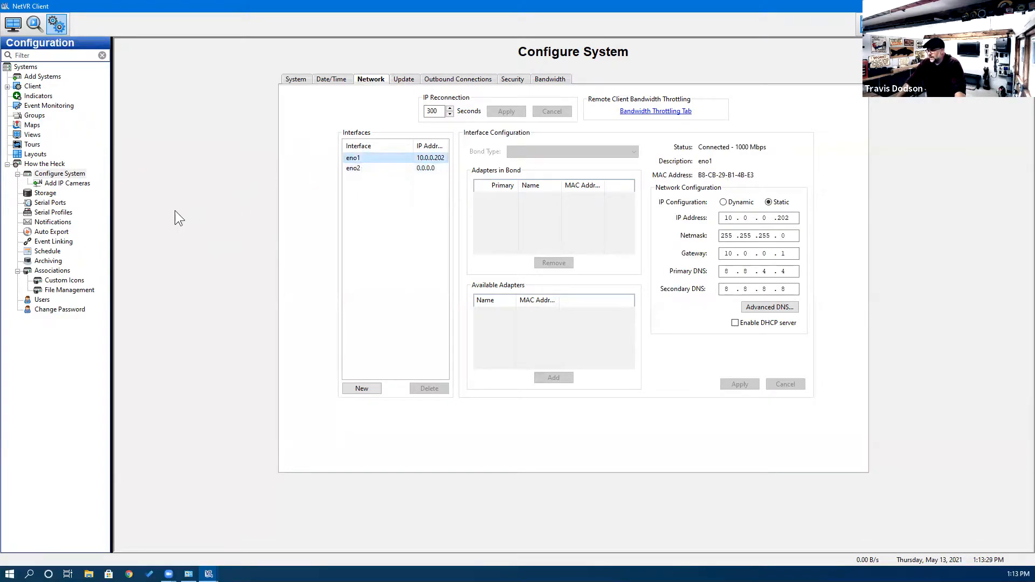
left_click(53, 182)
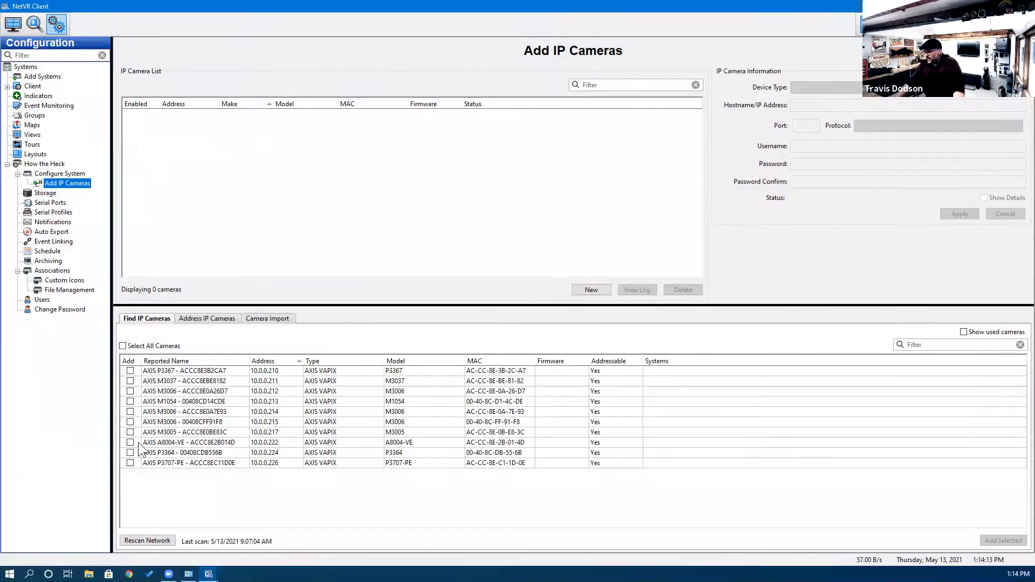
Add the AXIS A8004-VE (10.0.0.222) and P3364 (10.0.0.224) cameras, re-entering their login password.
left_click(133, 443)
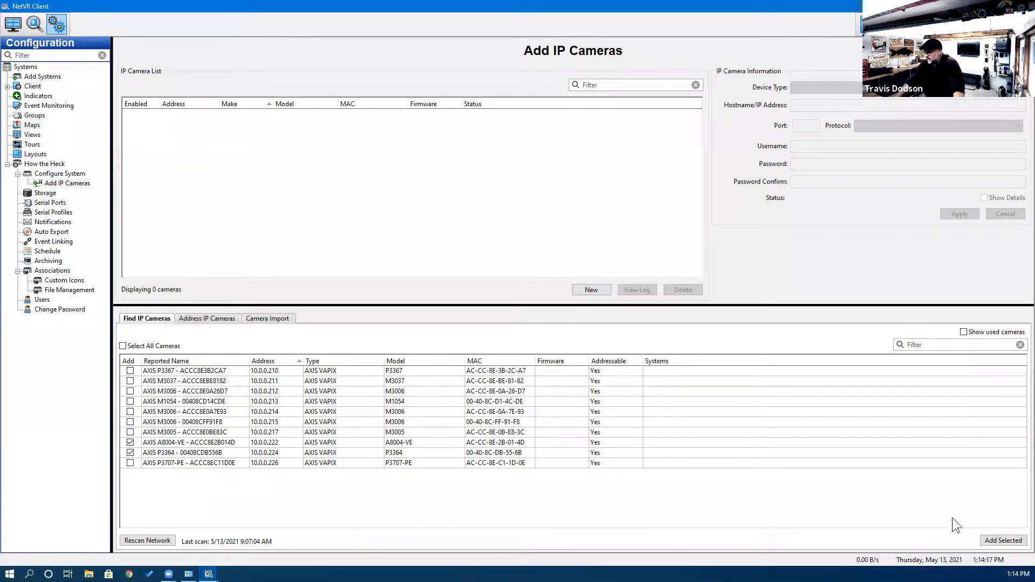
left_click(997, 540)
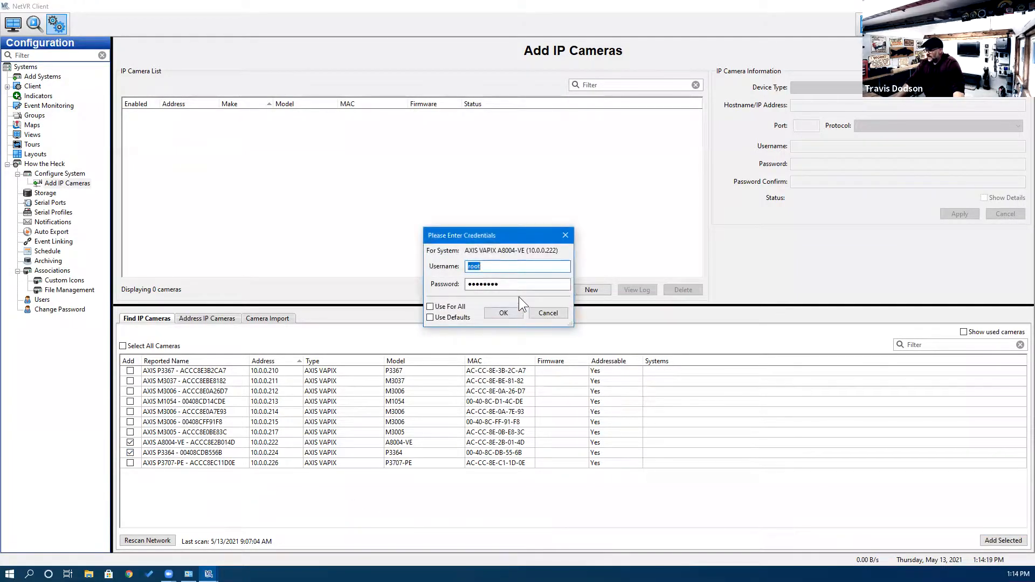
left_click(519, 284)
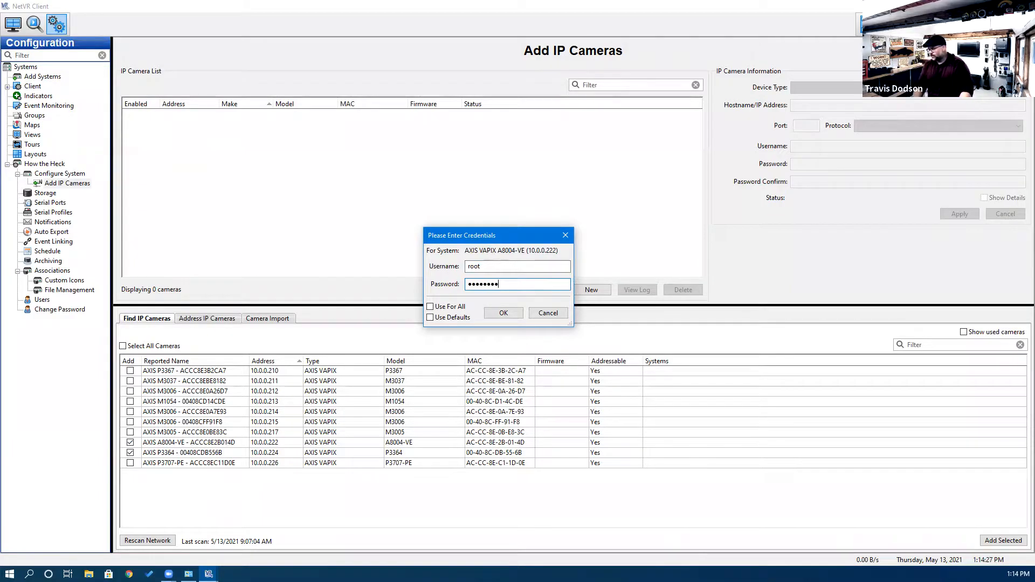
left_click(504, 313)
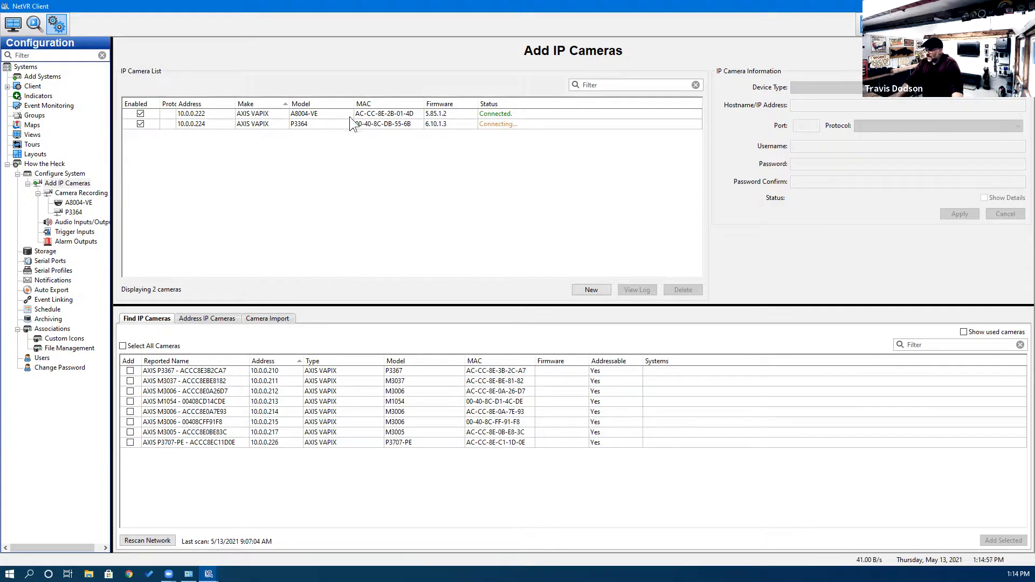
Check the details of the cameras at 10.0.0.222 and 10.0.0.224, then agree to configure recording now.
left_click(511, 112)
left_click(517, 122)
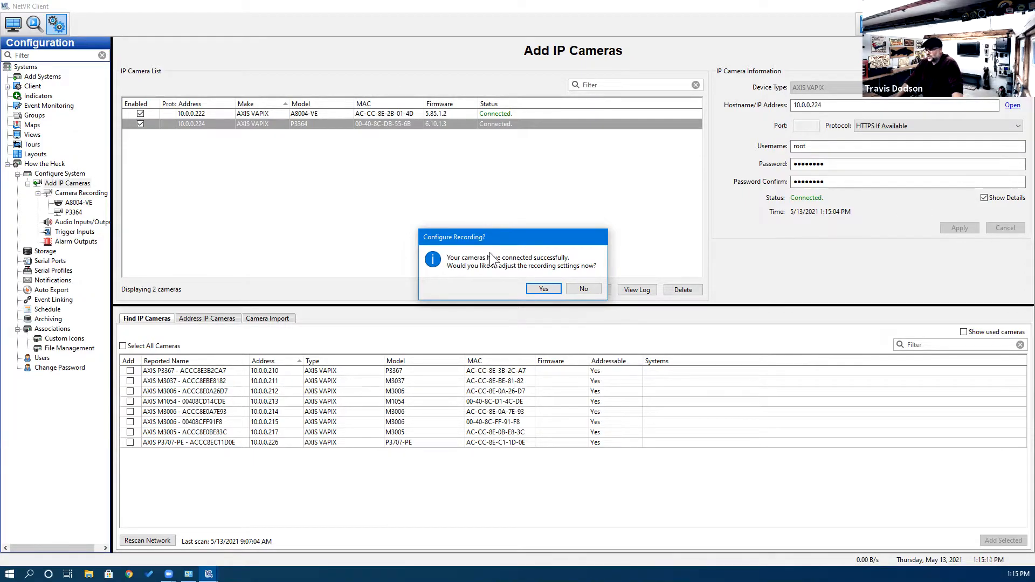
left_click(538, 290)
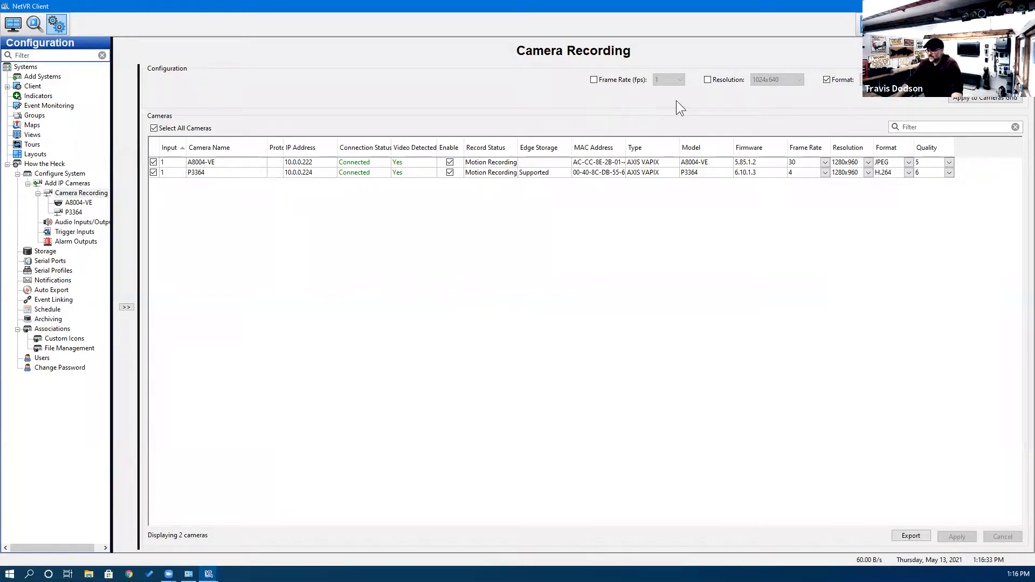
Set a common 10 fps frame rate for both cameras, leaving resolution unchanged.
left_click(707, 80)
left_click(788, 81)
left_click(784, 91)
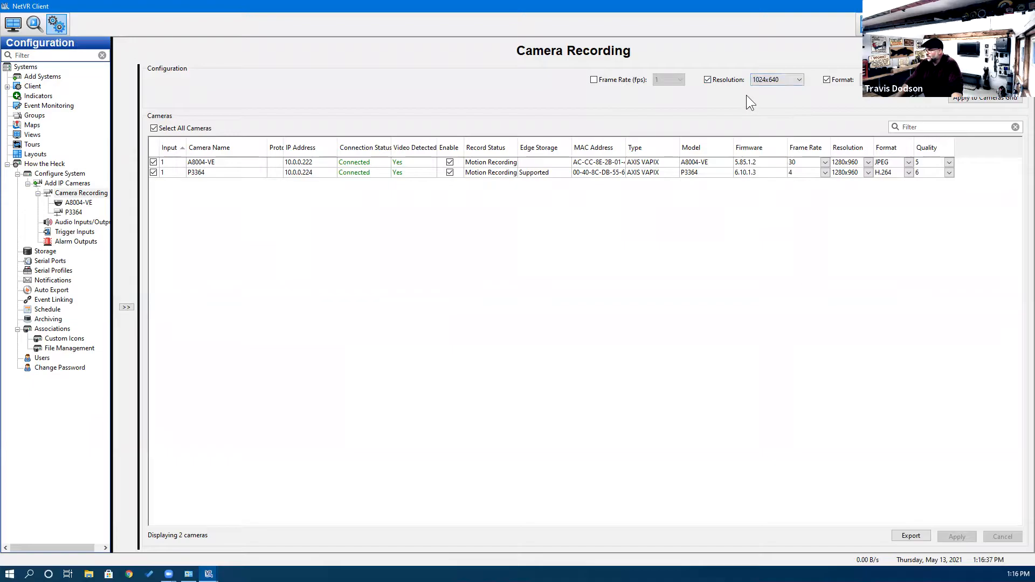
left_click(790, 81)
left_click(707, 80)
left_click(601, 81)
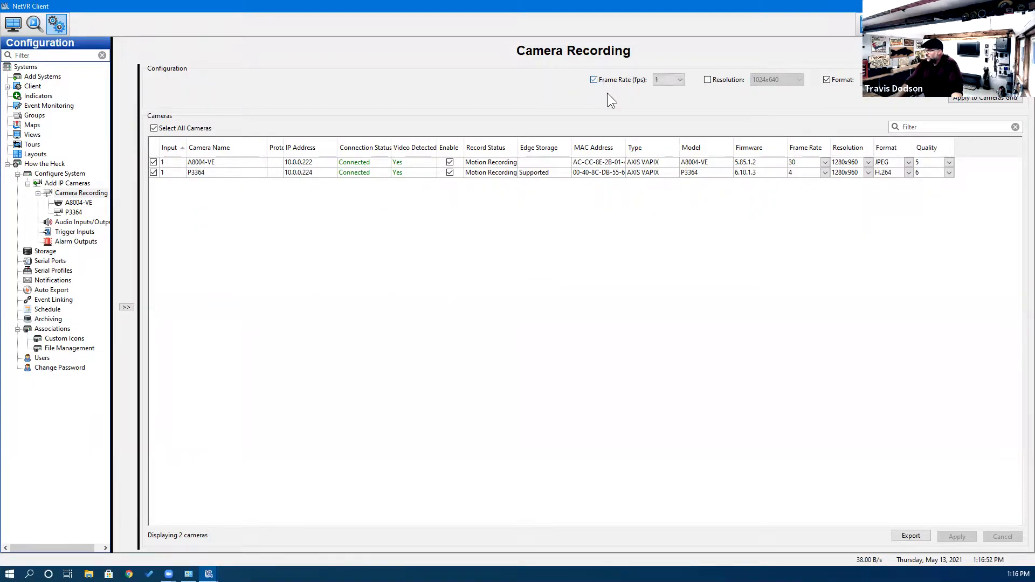
left_click(680, 79)
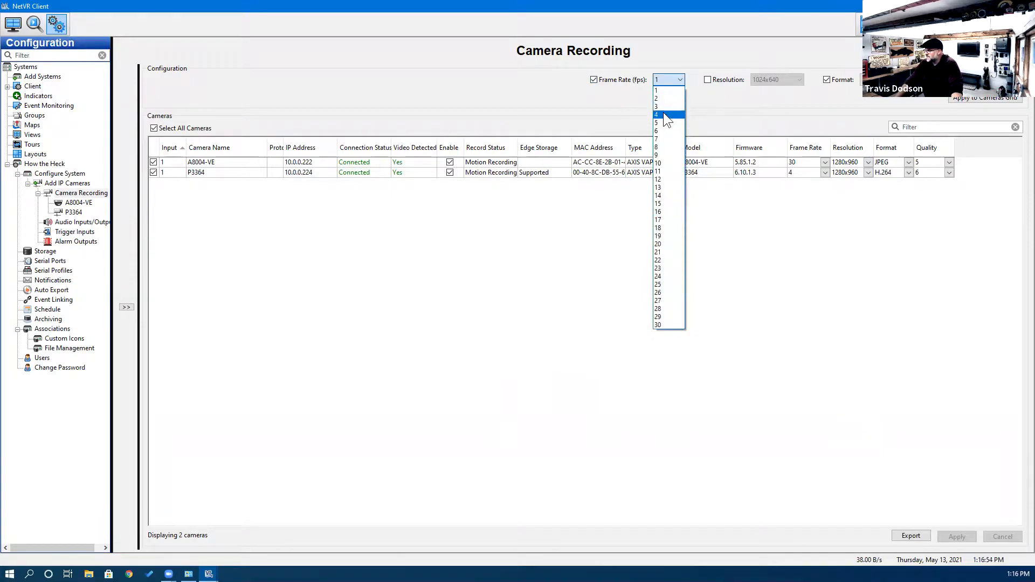
left_click(667, 163)
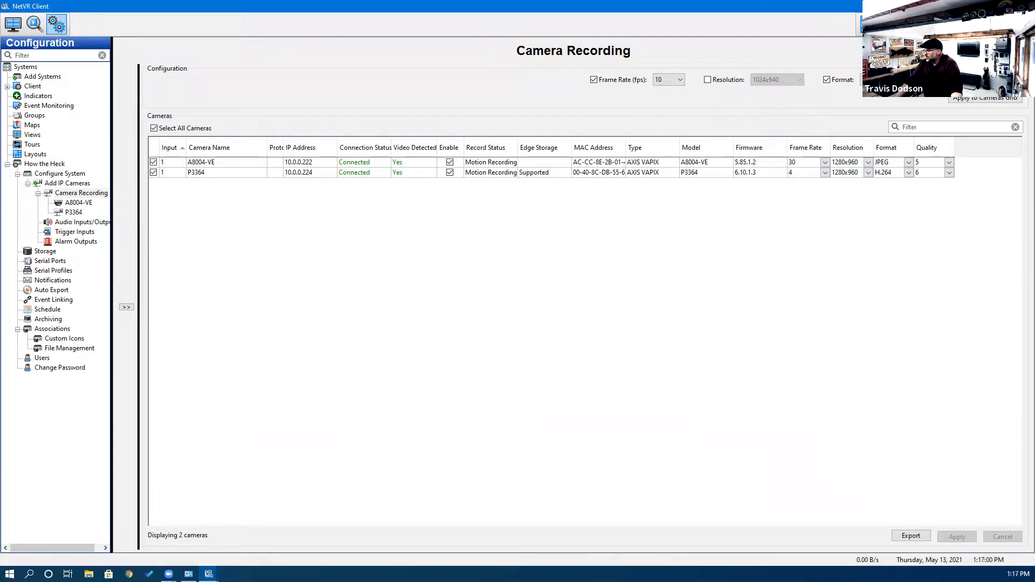
Apply quality 5 to both cameras, save the recording settings, and open the A8004-VE settings.
left_click(1001, 79)
left_click(990, 124)
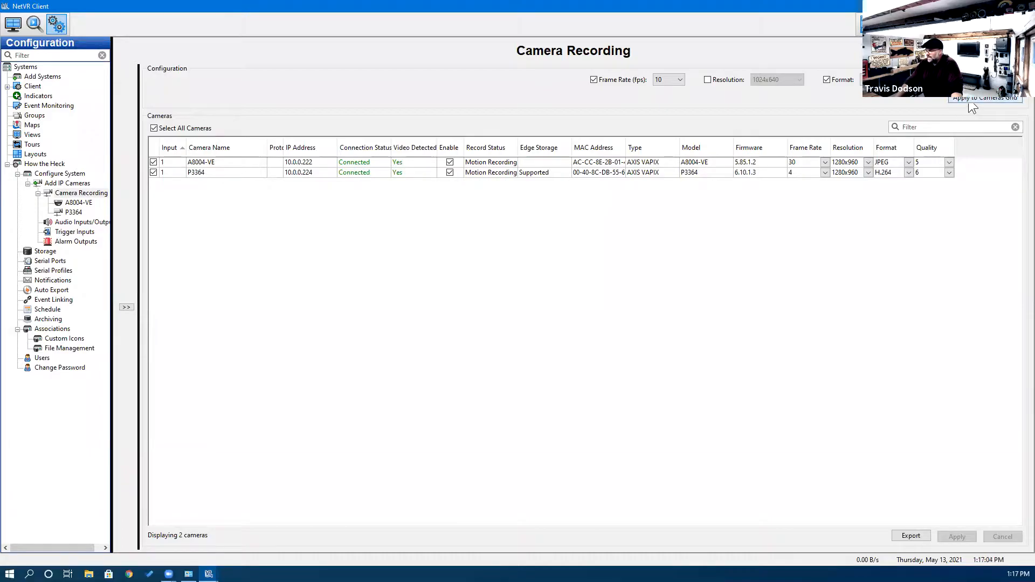
left_click(973, 101)
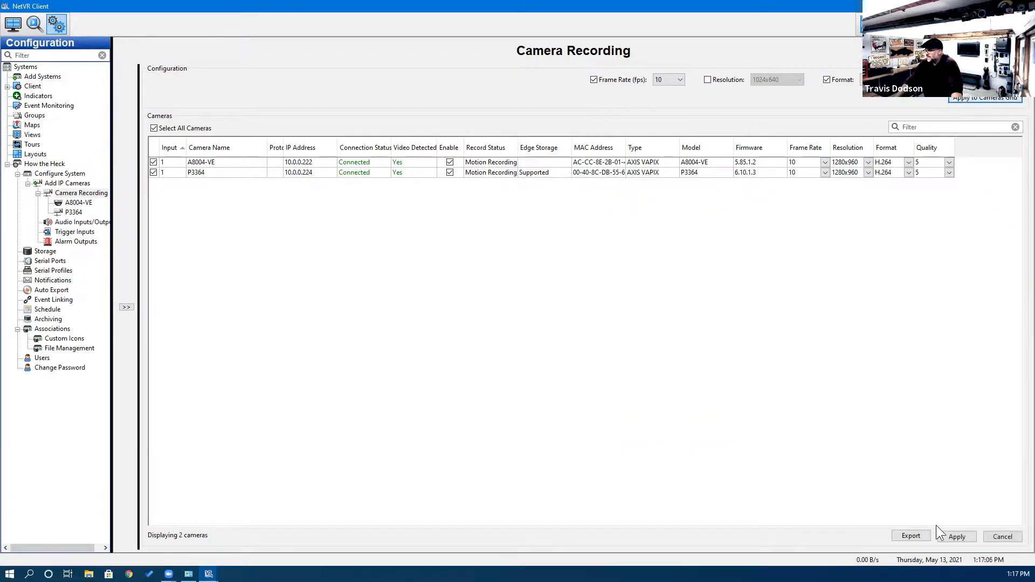
left_click(955, 537)
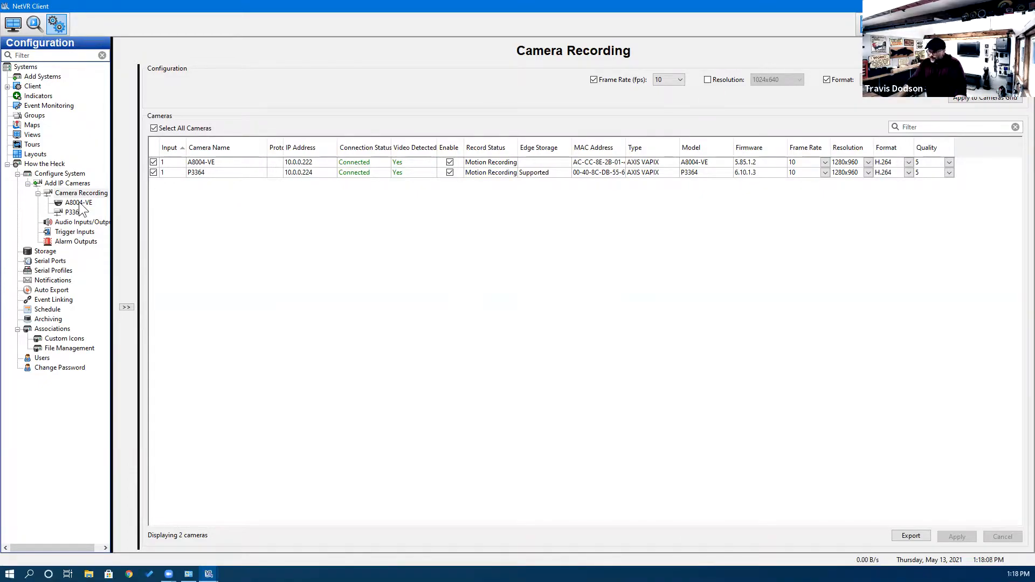
left_click(78, 202)
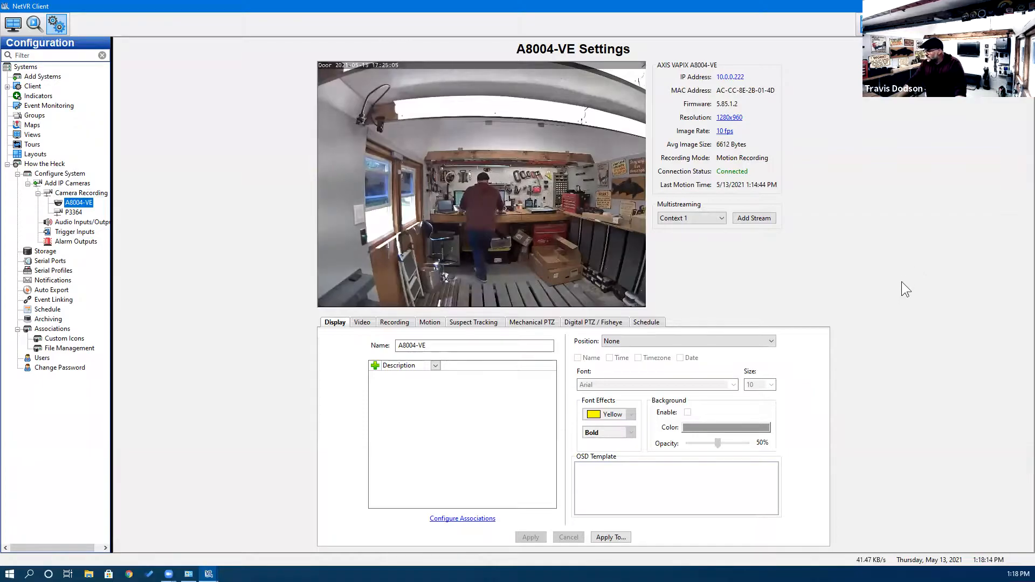
Select the A8004-VE and P3364 display names, then show P3364's video image adjustments.
left_click(431, 346)
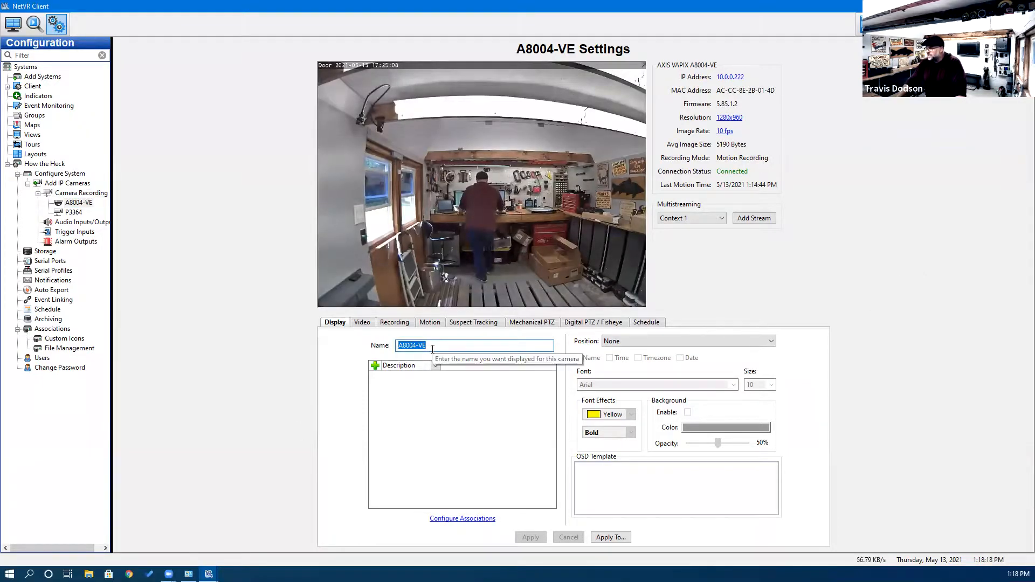
double_click(438, 345)
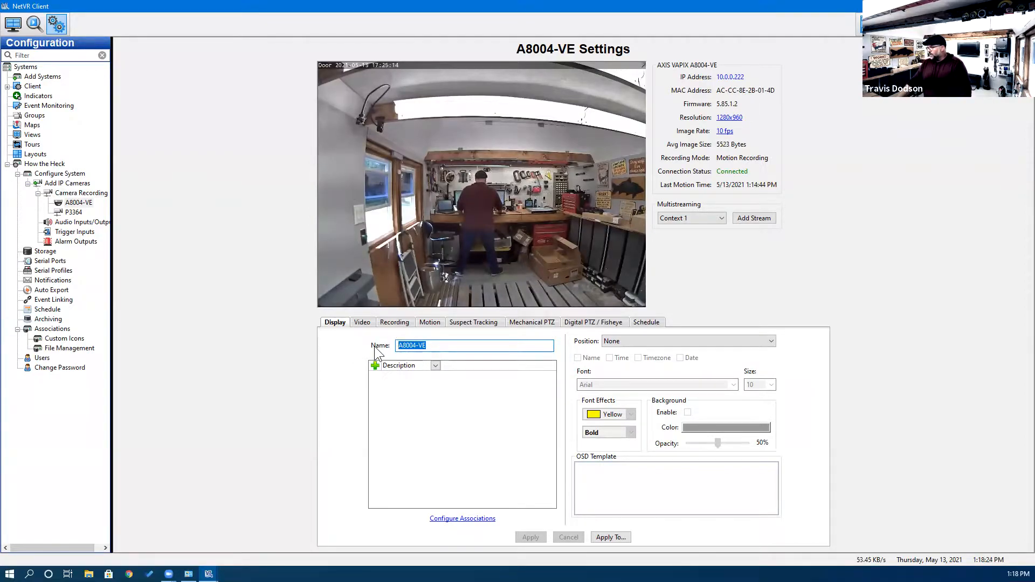
left_click(73, 212)
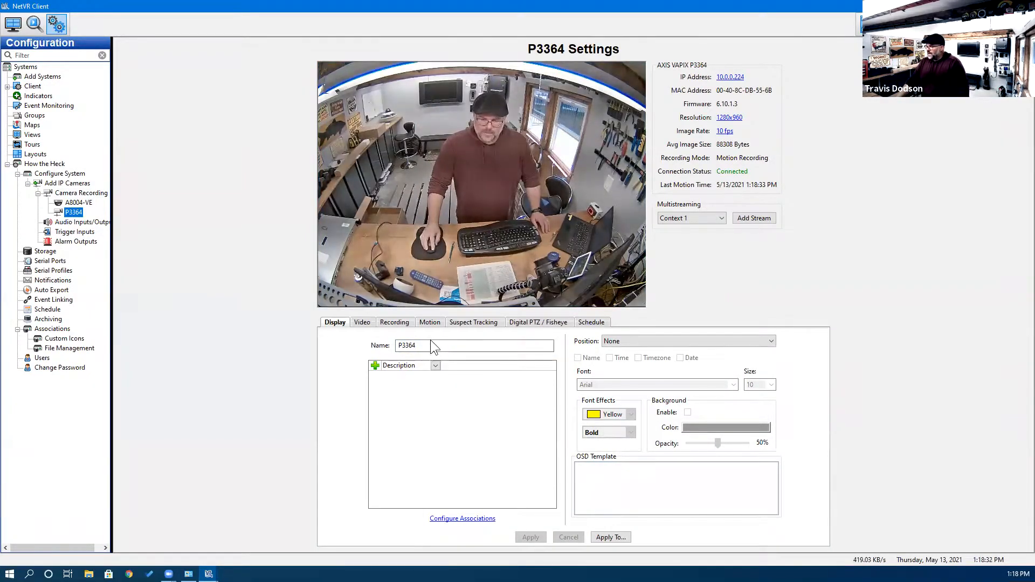
left_click_drag(432, 346, 283, 339)
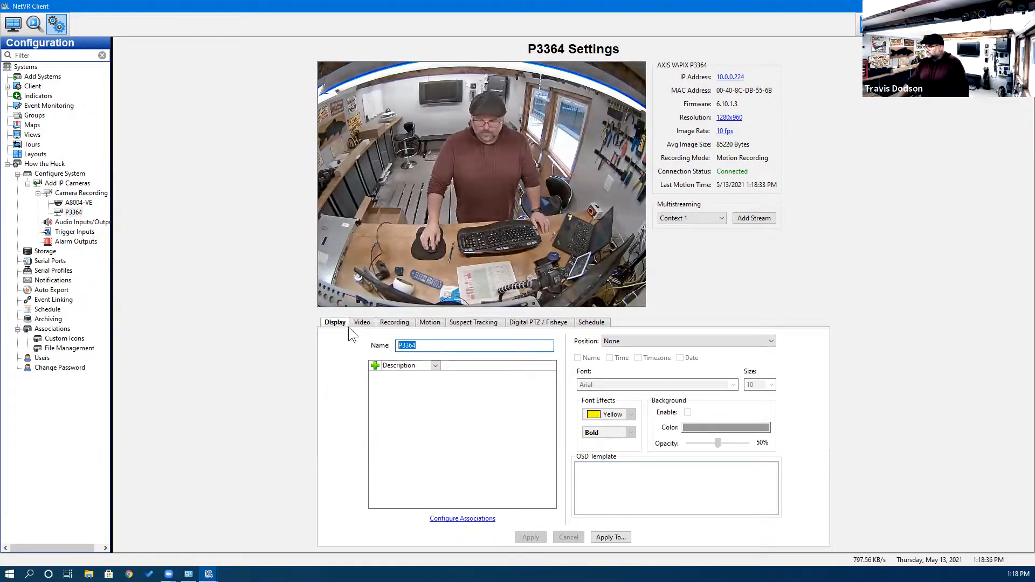
left_click(362, 322)
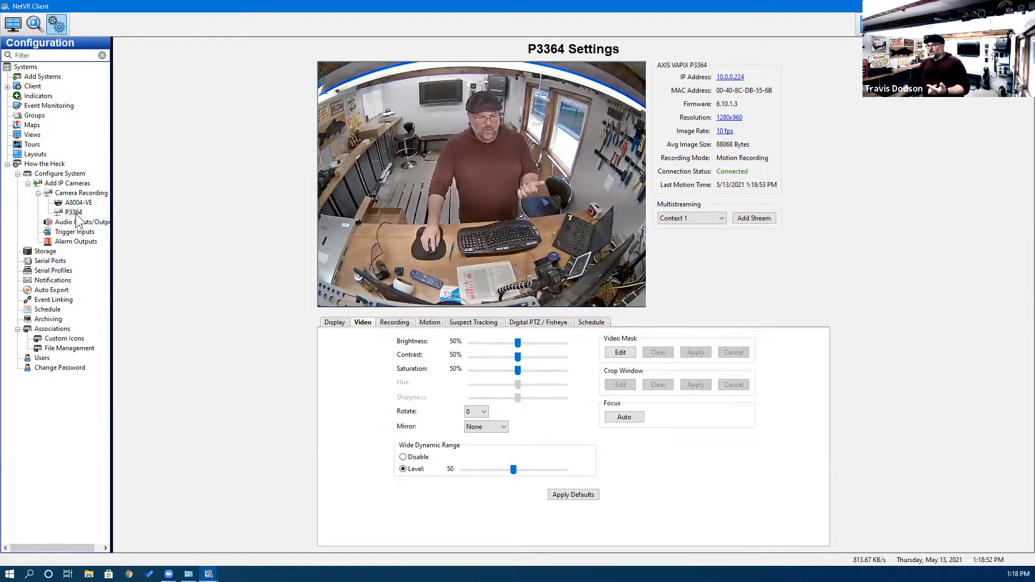
left_click(225, 311)
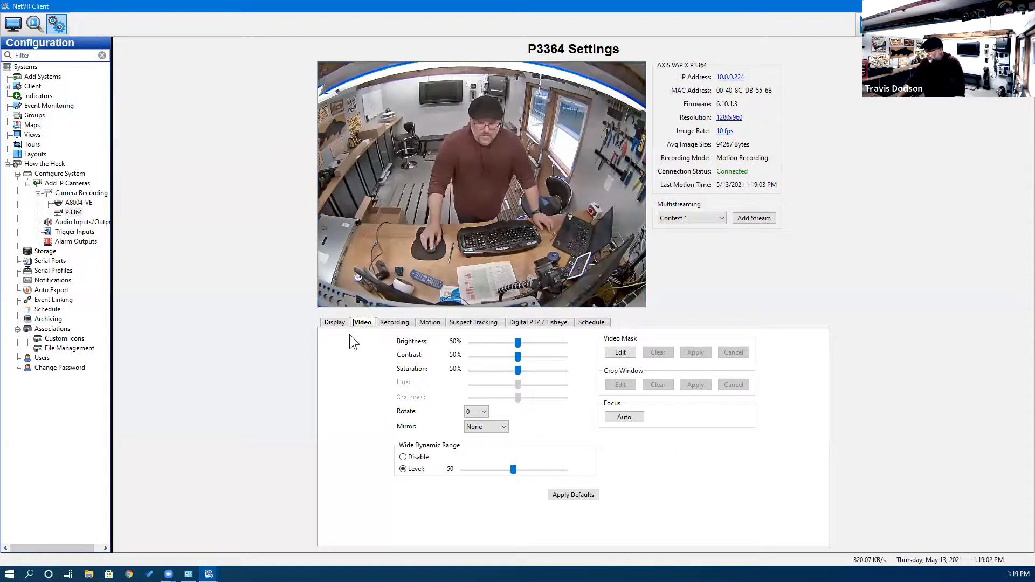
mouse_move(517, 344)
left_mouse_down()
mouse_move(543, 343)
mouse_move(496, 342)
mouse_move(522, 343)
left_mouse_up()
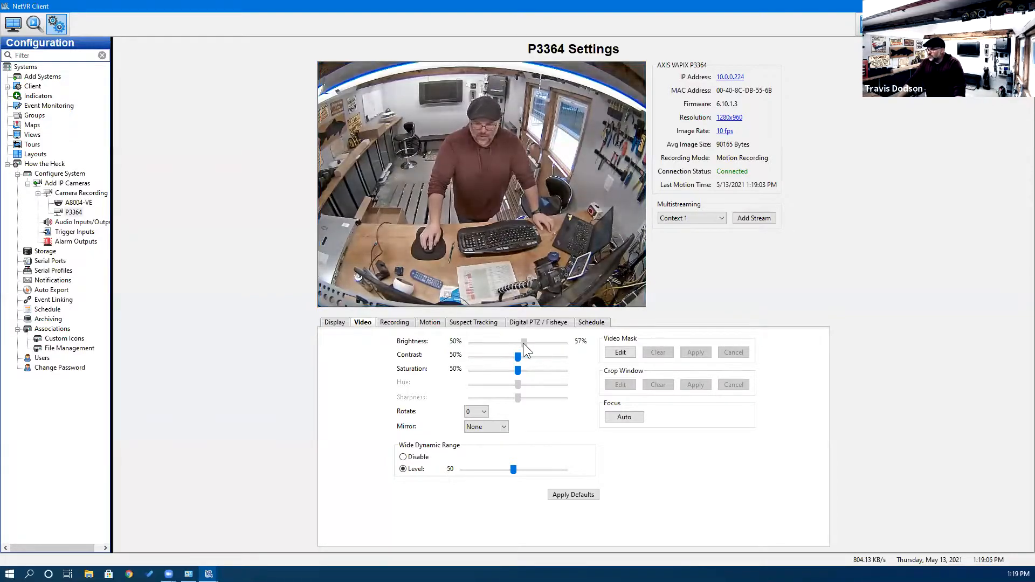
left_click(626, 352)
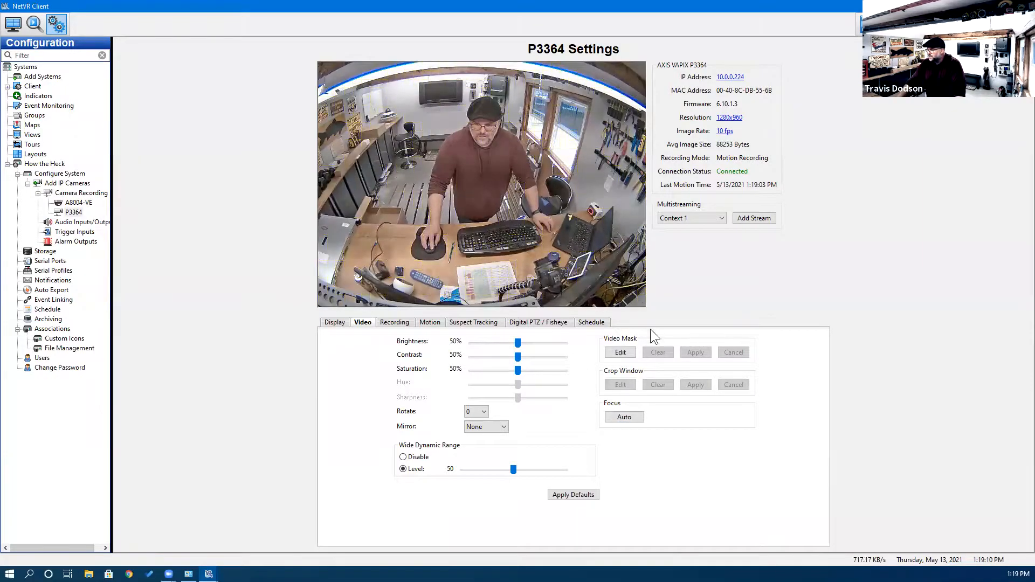
Draw and apply a privacy mask around the man at the desk, then clear it.
left_click(626, 352)
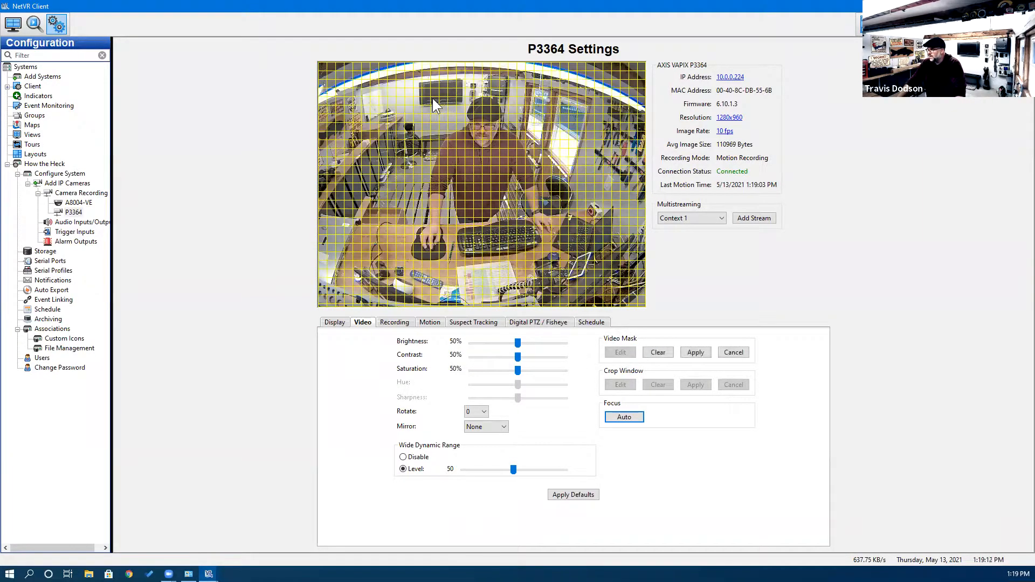
left_click_drag(430, 96, 540, 268)
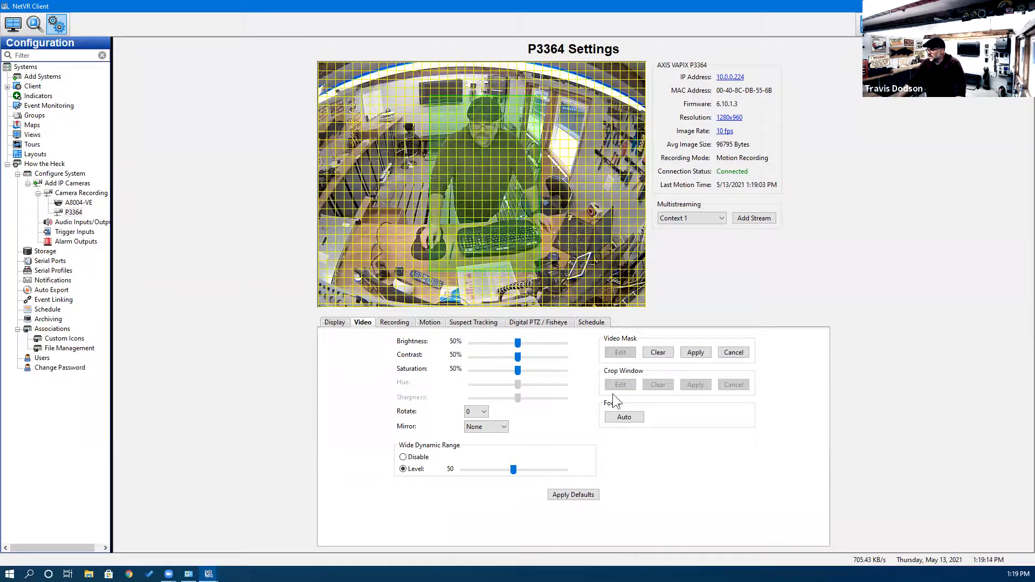
left_click(696, 353)
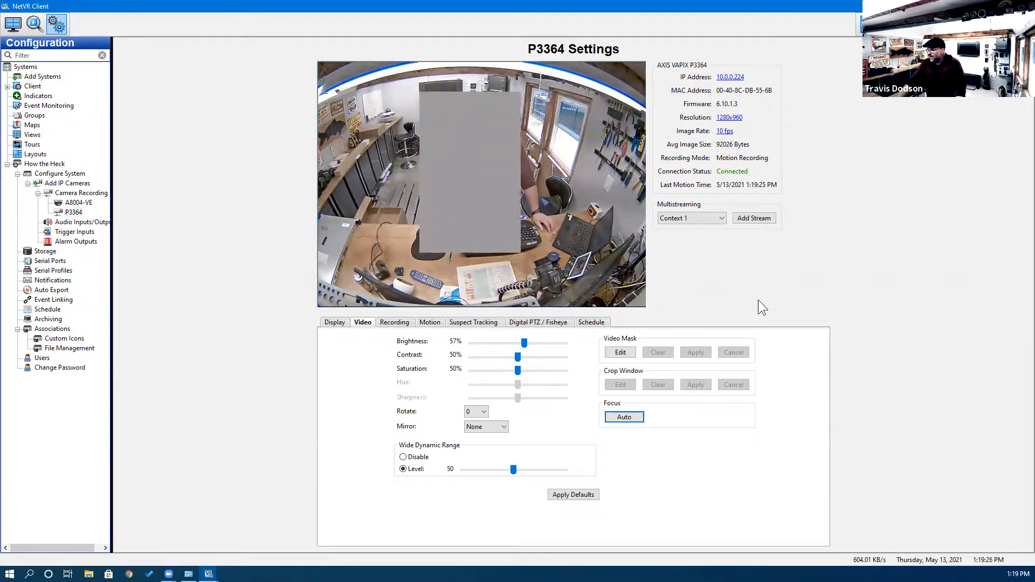
left_click(615, 353)
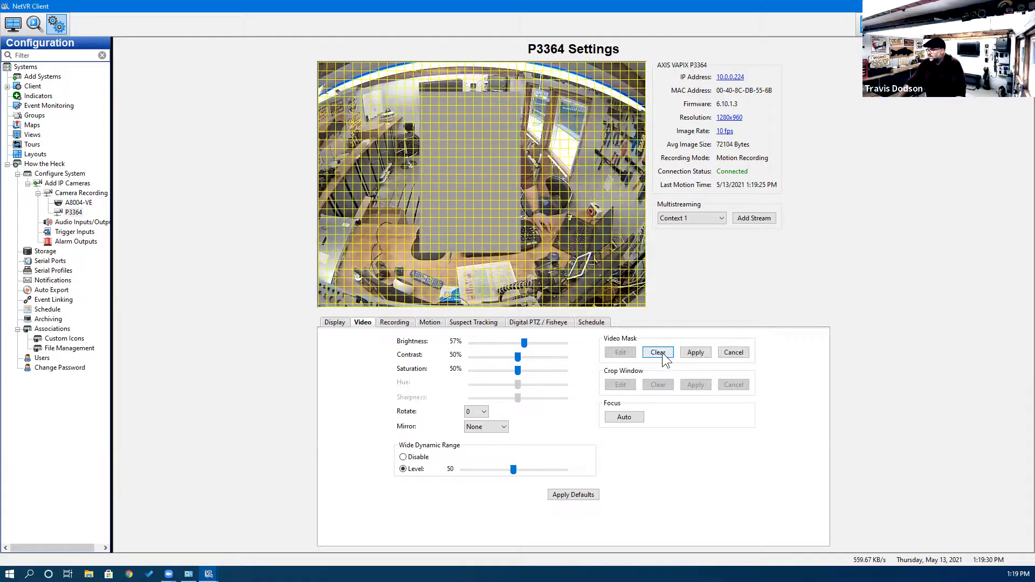
left_click(630, 422)
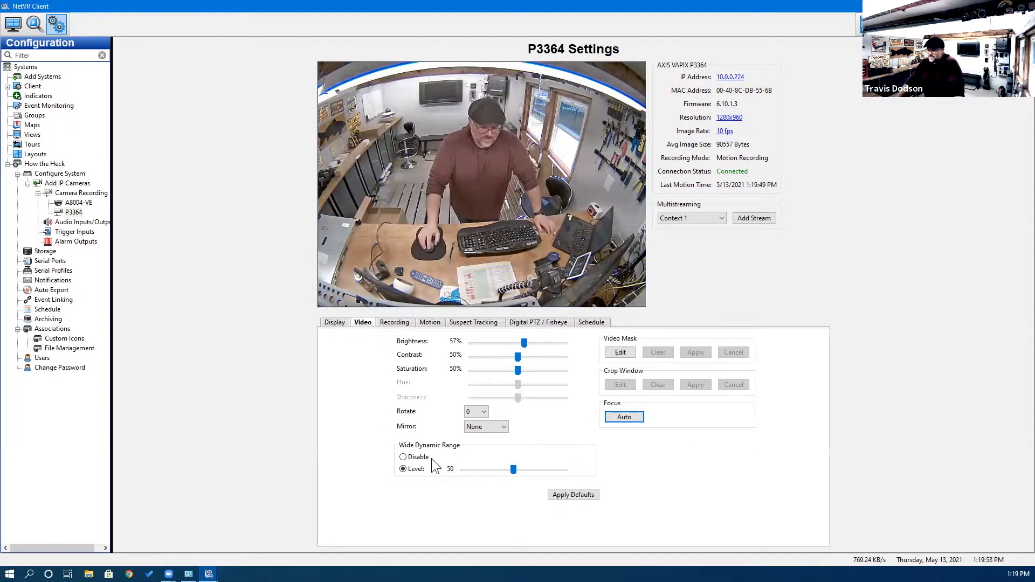
Set P3364's wide dynamic range level to 59, then view its Recording settings.
left_click(403, 457)
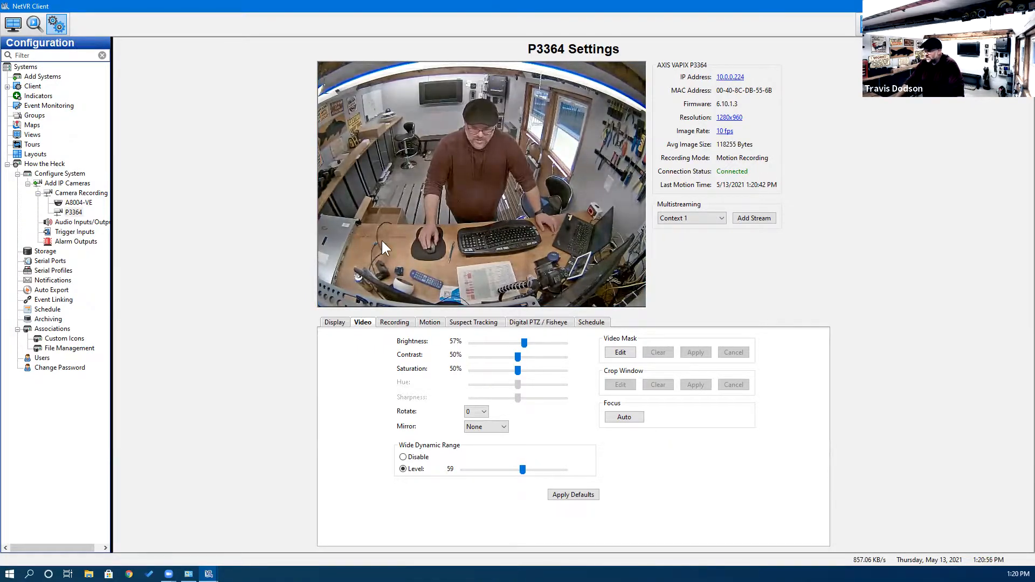
left_click(395, 322)
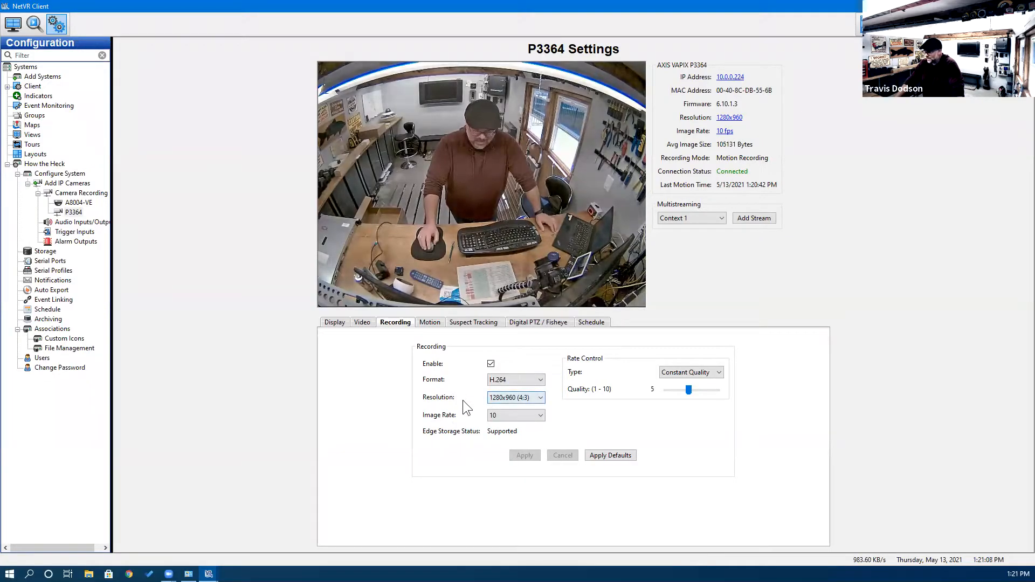
Show P3364's motion settings: one include window, 90% sensitivity, 5% percentage.
left_click(428, 323)
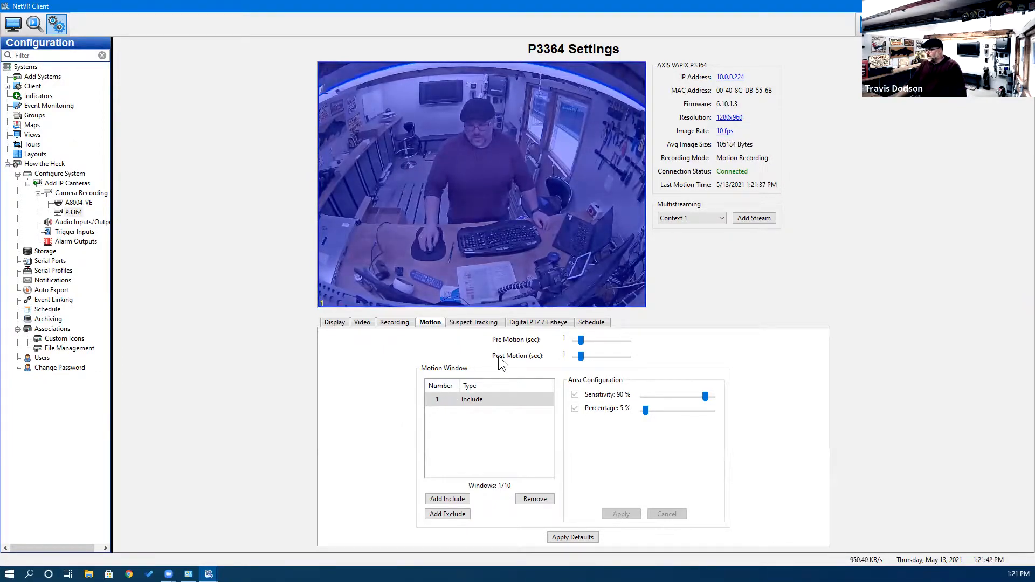
Set P3364's pre-motion recording time to 5 seconds.
left_click_drag(585, 342, 601, 358)
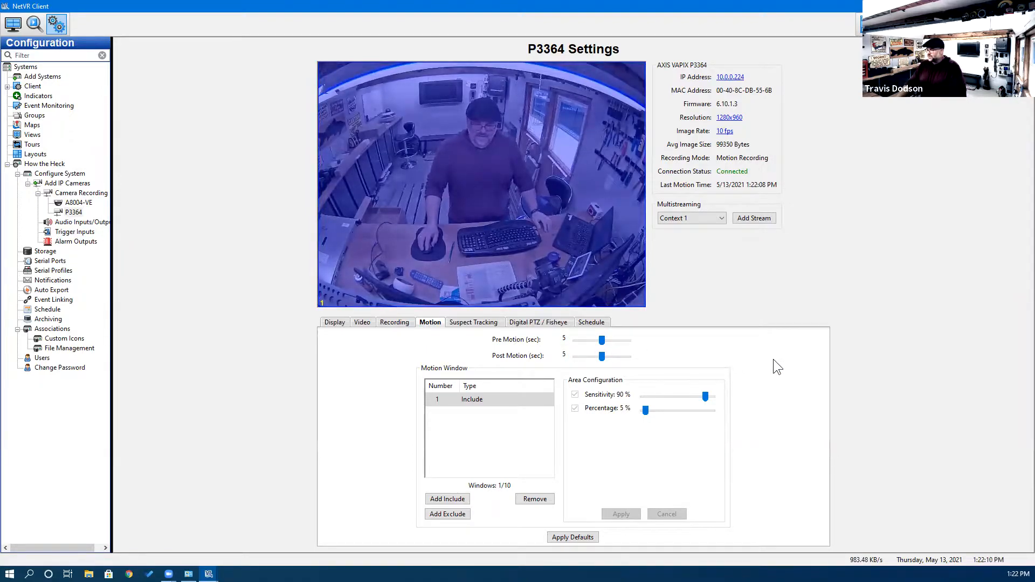
Add an exclude motion window over P3364's upper-centre strip, stretched to the frame top, and apply it.
left_click(462, 517)
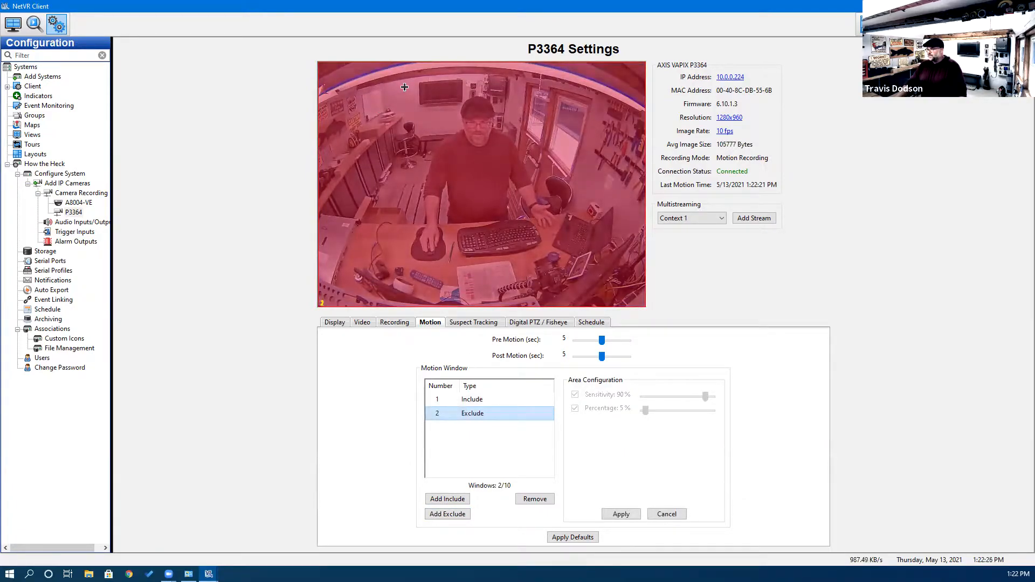
left_click_drag(404, 80, 489, 193)
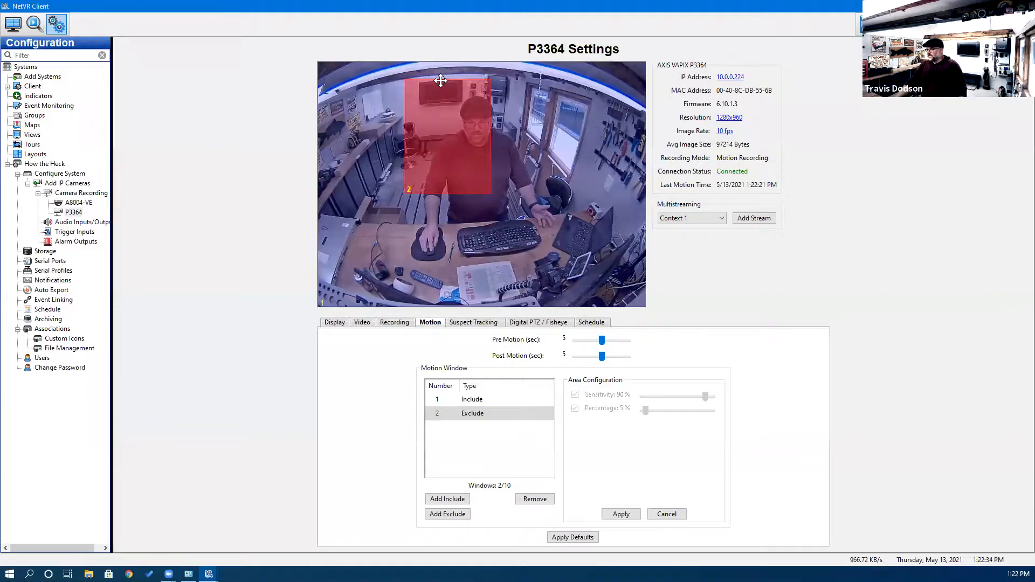
left_click_drag(441, 81, 442, 63)
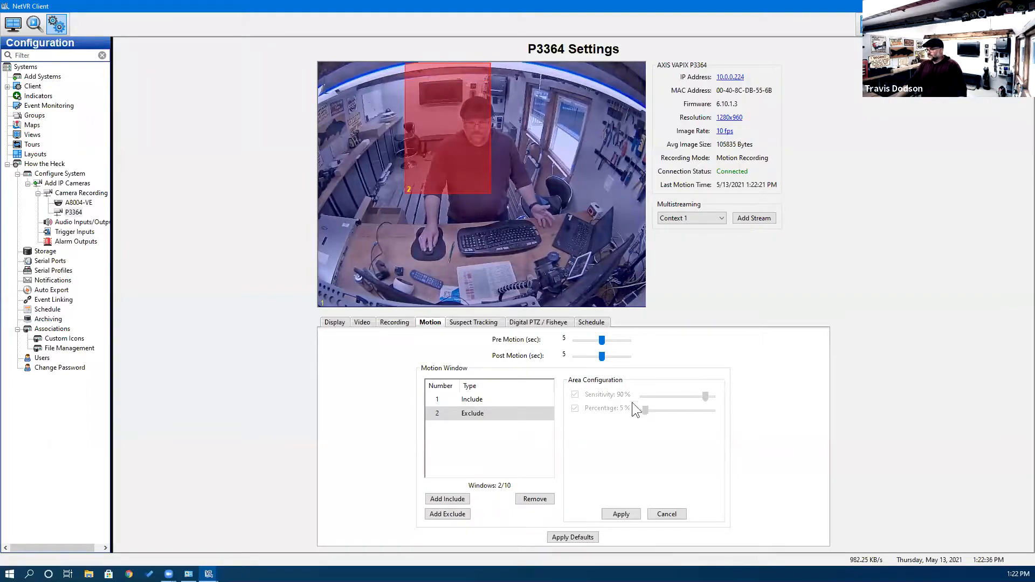
left_click(621, 514)
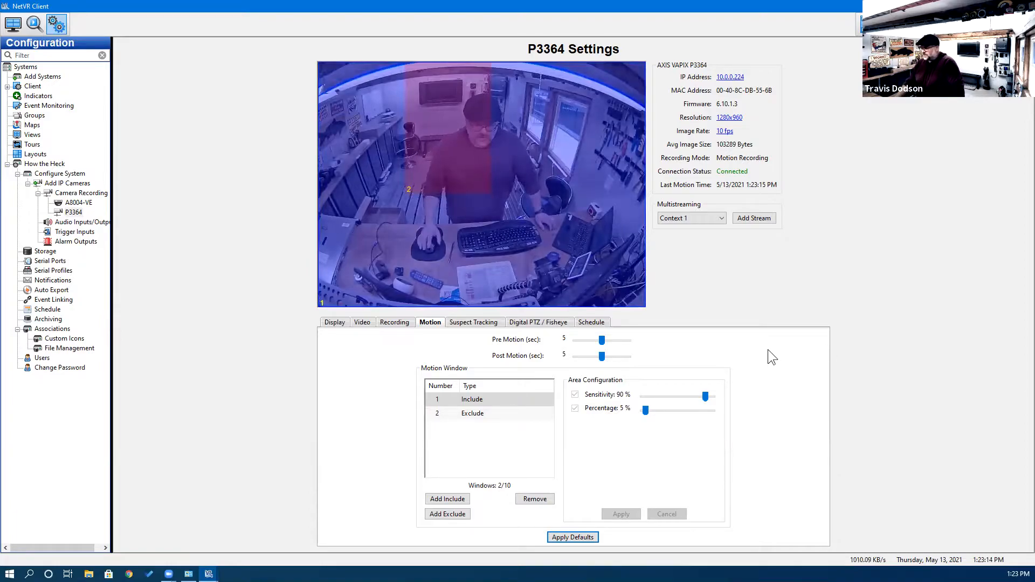
Remove P3364's include and exclude windows and add one full-frame include window.
left_click(534, 499)
left_click(533, 498)
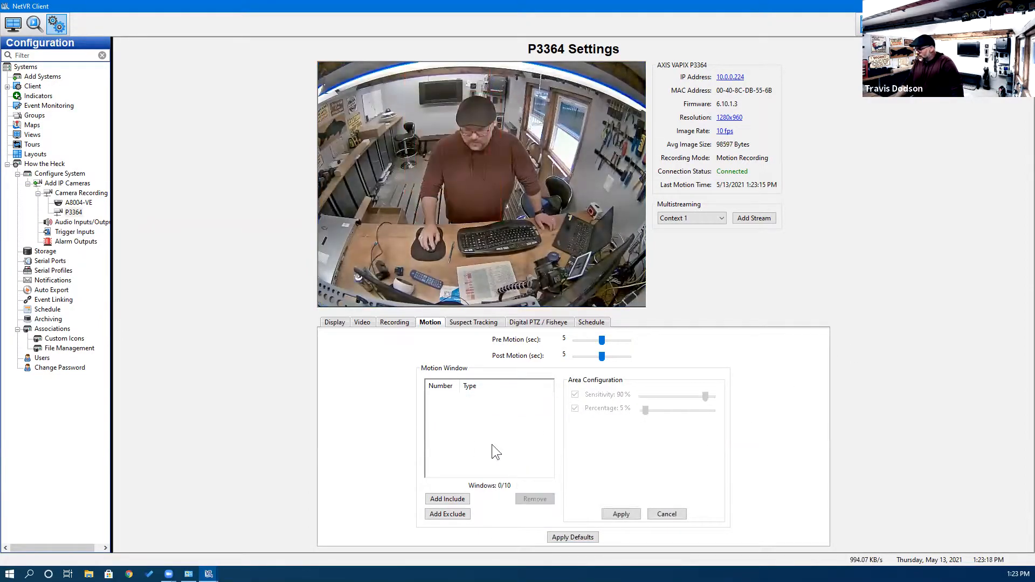
left_click(455, 498)
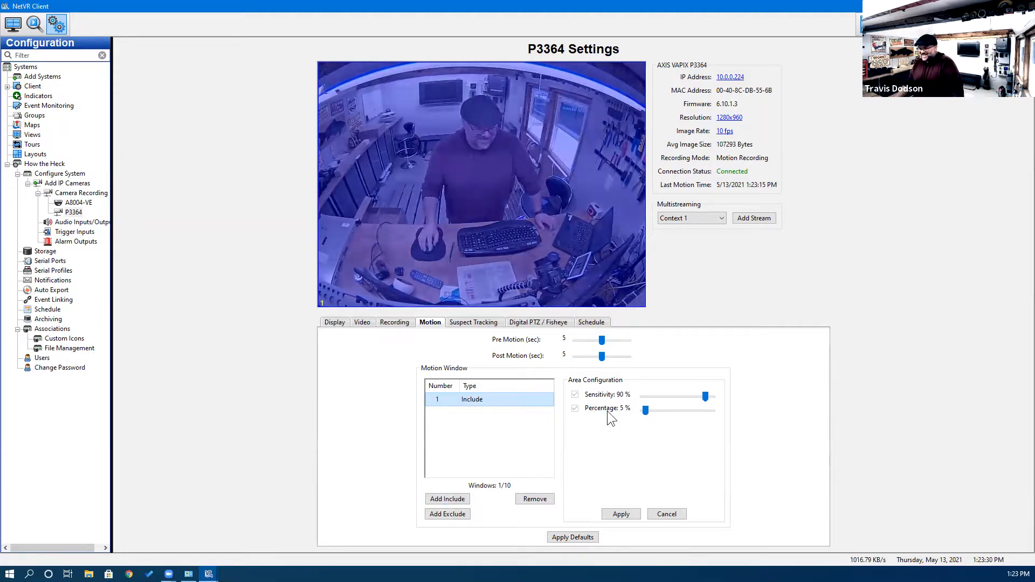
Draw a second include window around the wall TV in P3364 and shorten it from the bottom.
left_click(442, 501)
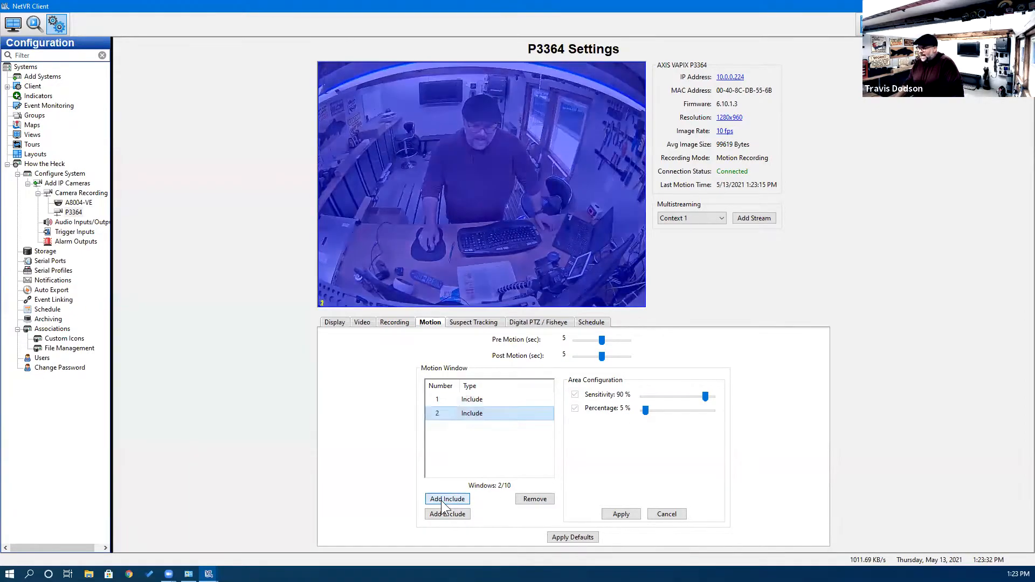
left_click_drag(417, 91, 467, 155)
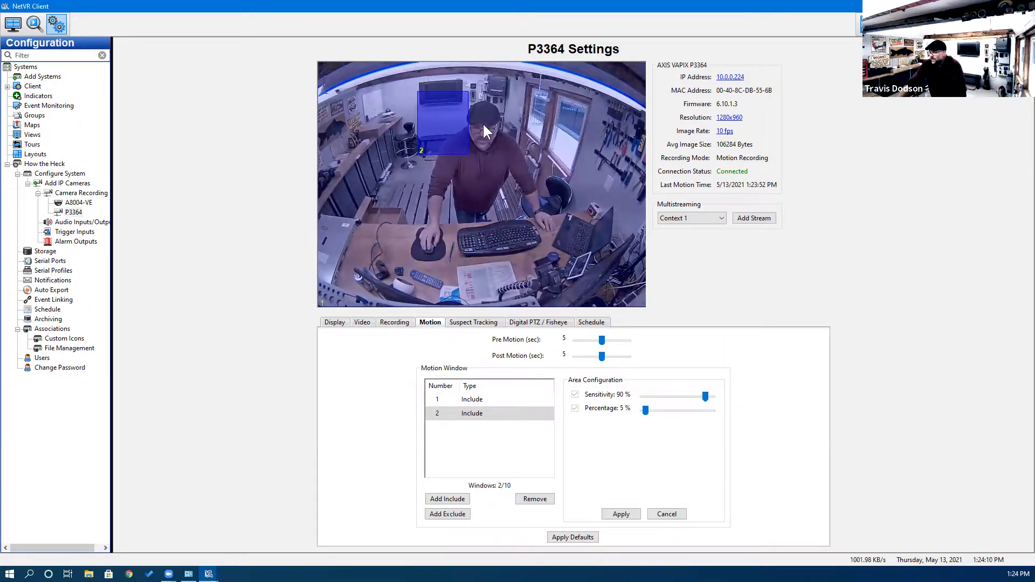
left_click_drag(452, 155, 454, 130)
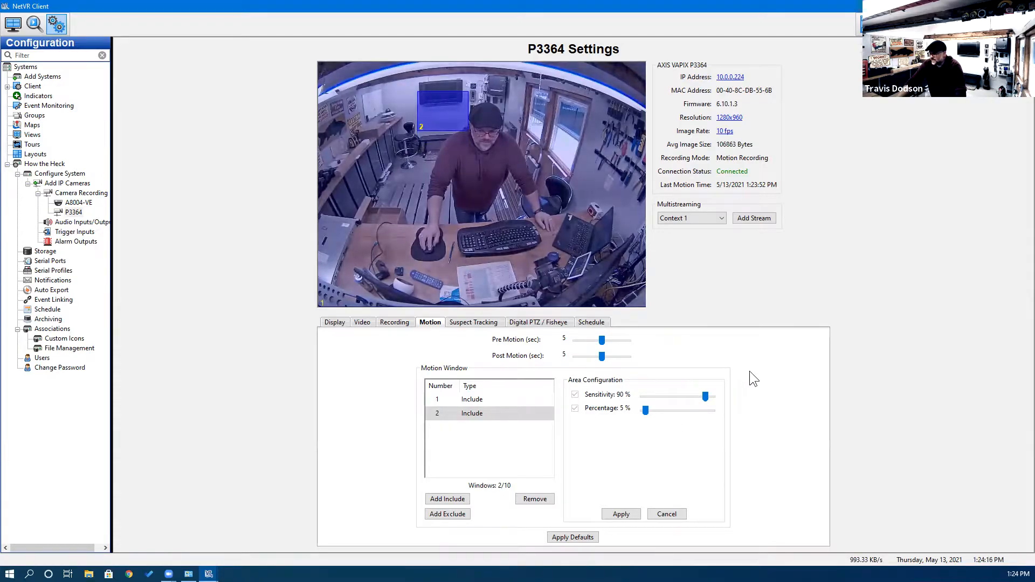
left_click(466, 325)
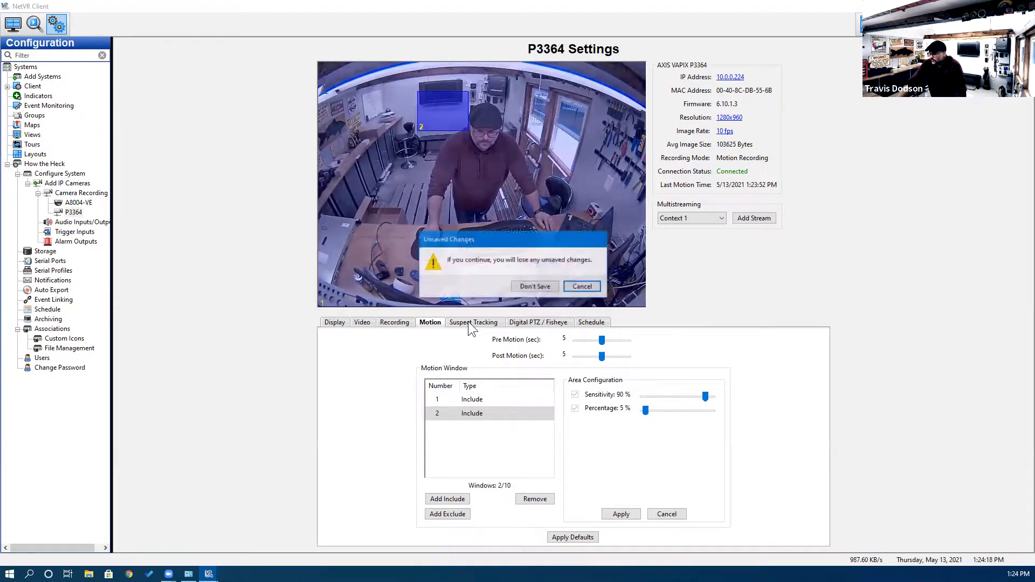
Discard the unsaved motion window changes and go to the system Schedule page.
left_click(539, 288)
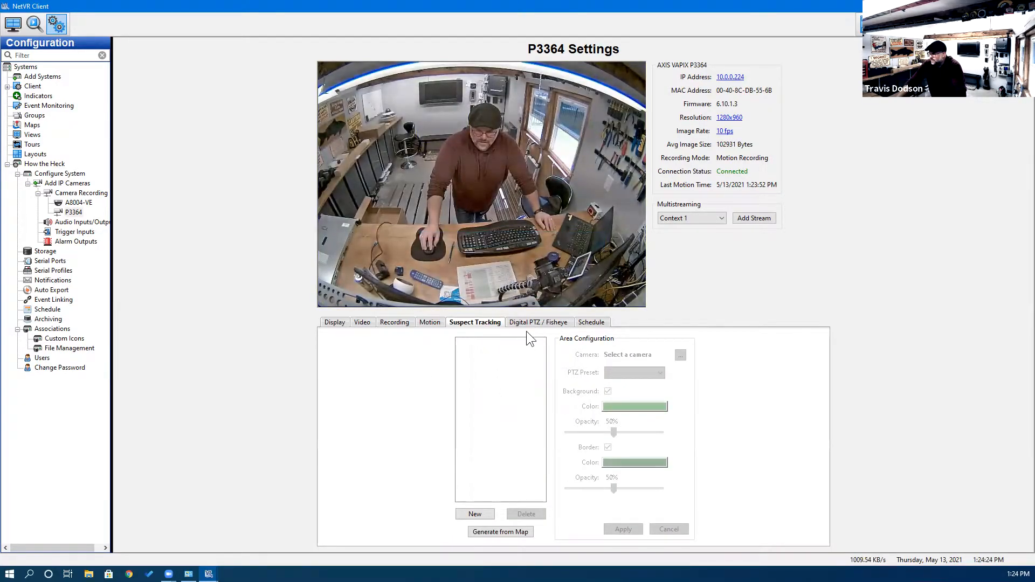
left_click(539, 322)
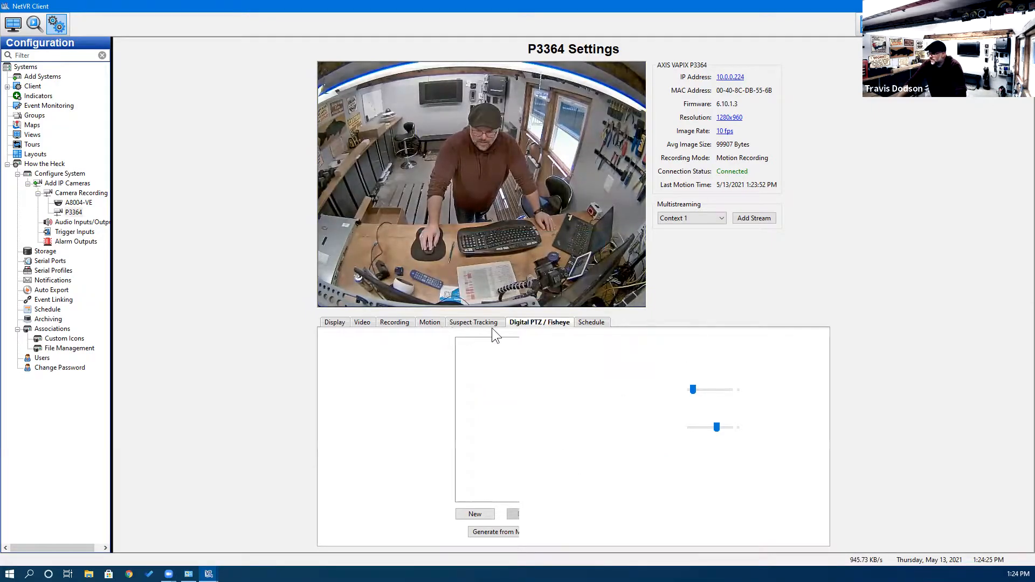
left_click(591, 324)
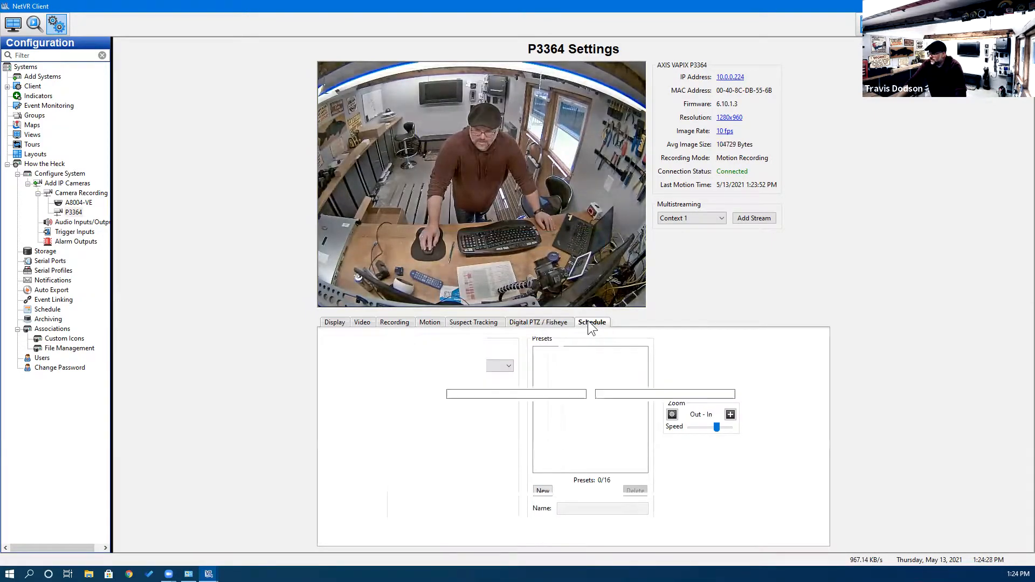
left_click(48, 309)
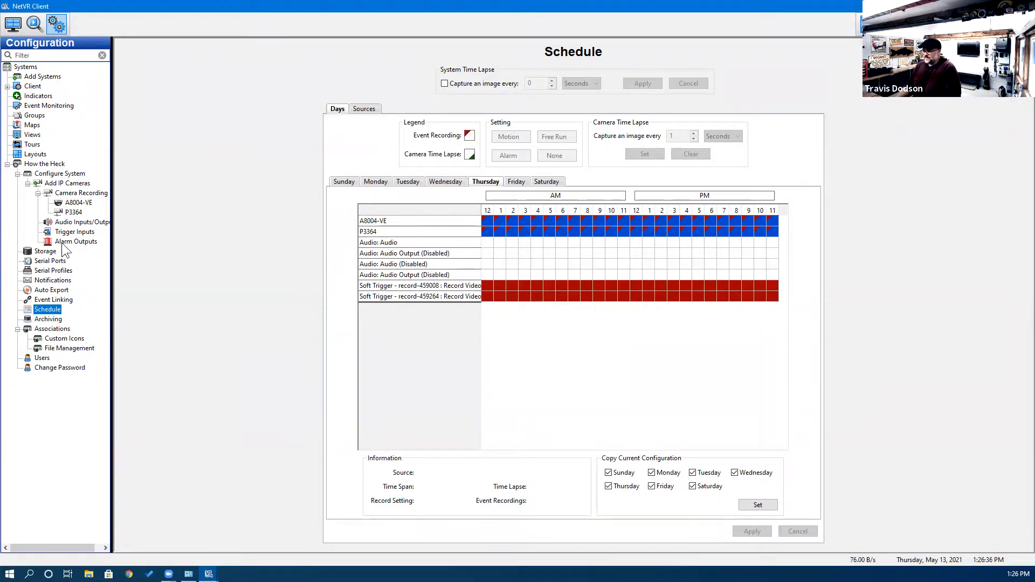
Select the A8004-VE, P3364 and both Soft Trigger rows across Thursday's AM hours.
left_click(421, 219)
left_click(415, 230)
left_click(424, 296)
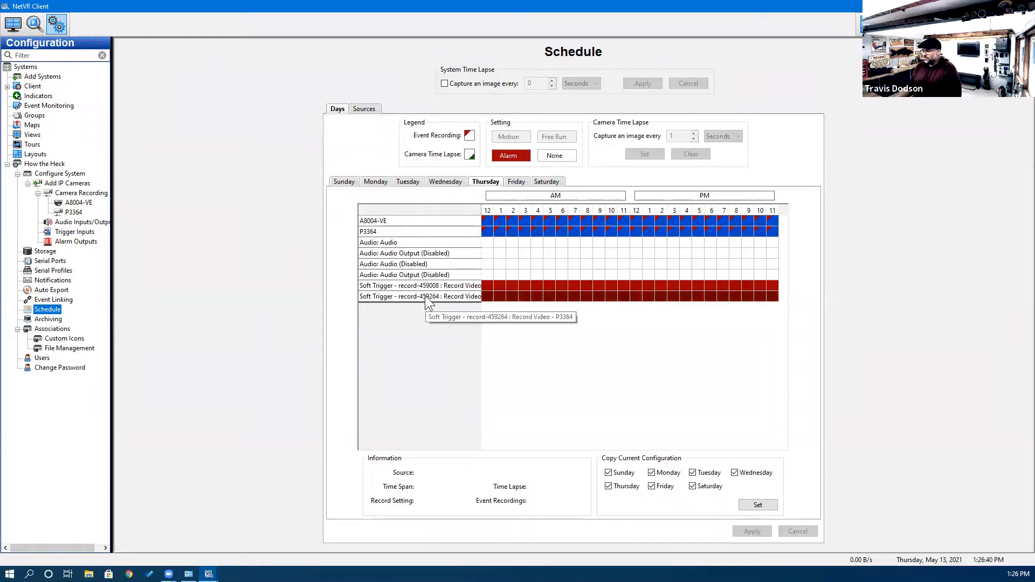
left_click(528, 320)
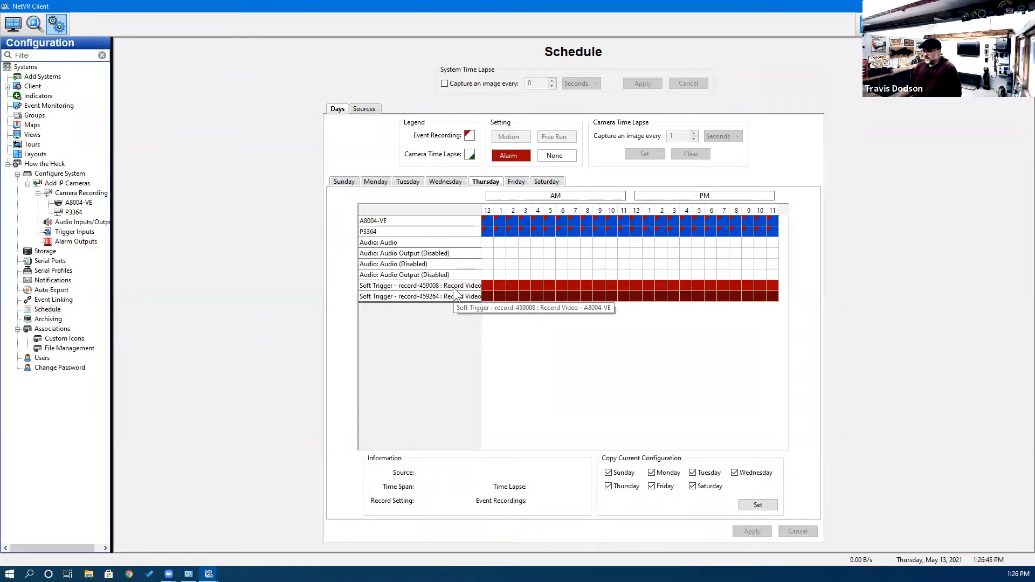
left_click_drag(477, 289, 771, 292)
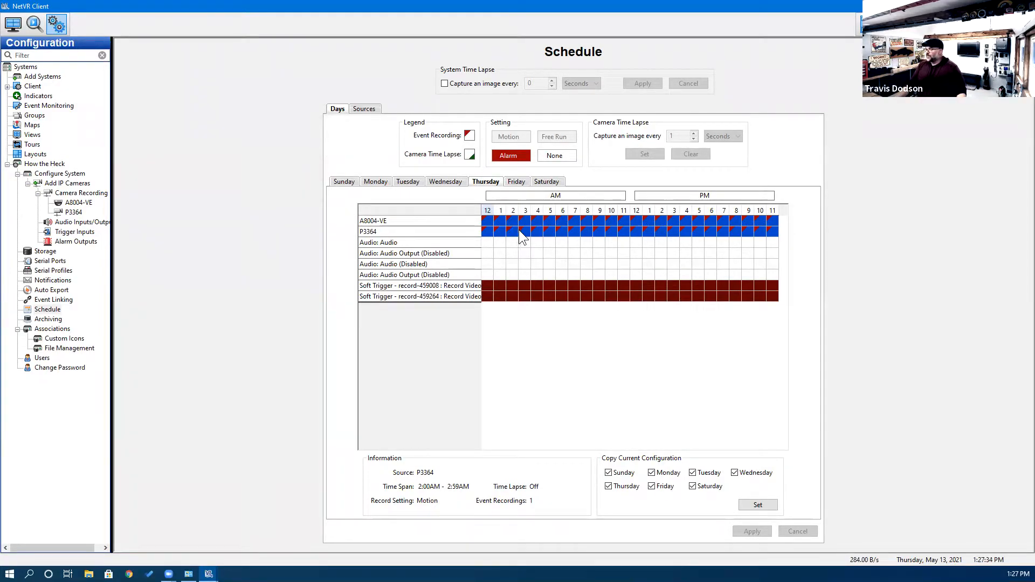
Select every Thursday hour from 12 AM to 11 PM for both cameras.
left_click(488, 221)
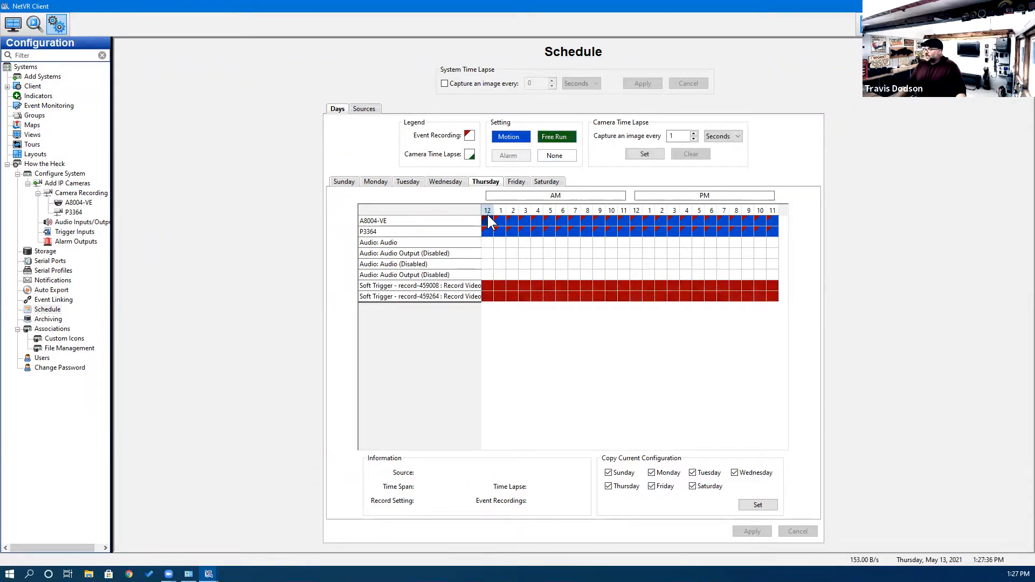
left_click_drag(488, 222, 772, 237)
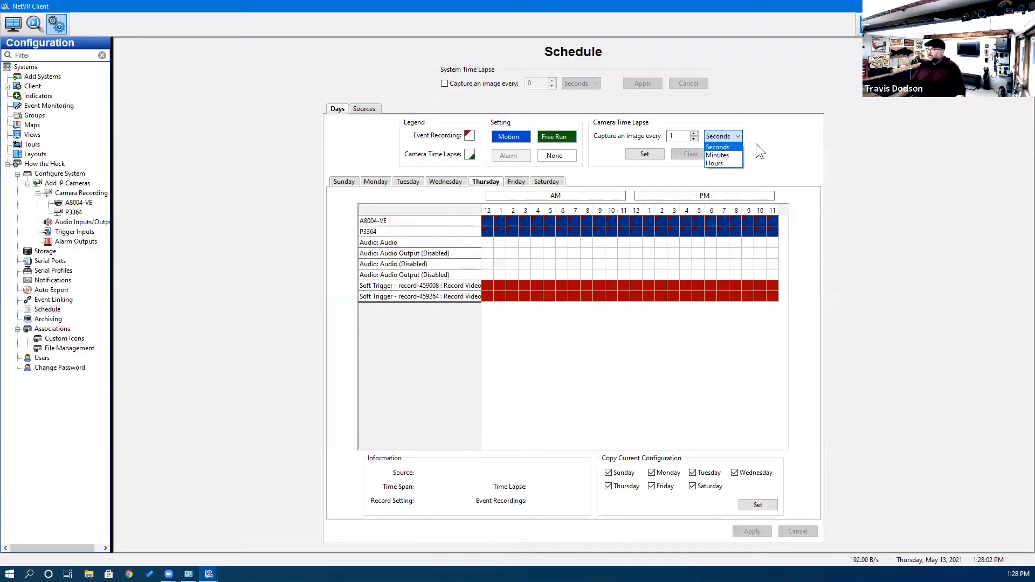
Apply a 5-second camera time lapse to A8004-VE's Thursday hours.
left_click(745, 153)
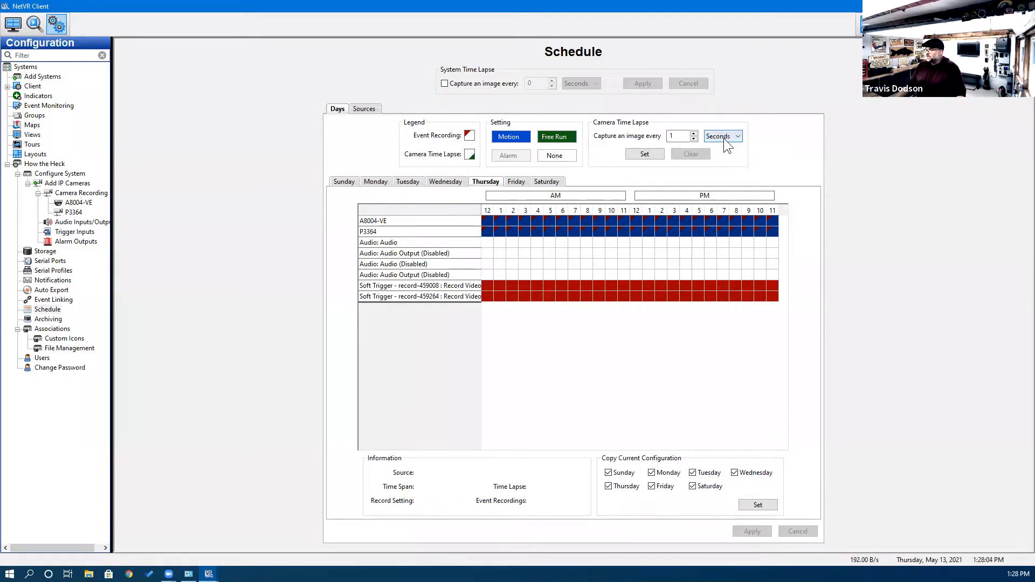
left_click(671, 136)
key("BackSpace")
left_click(693, 133)
left_click(693, 133)
left_click(692, 133)
left_click(693, 133)
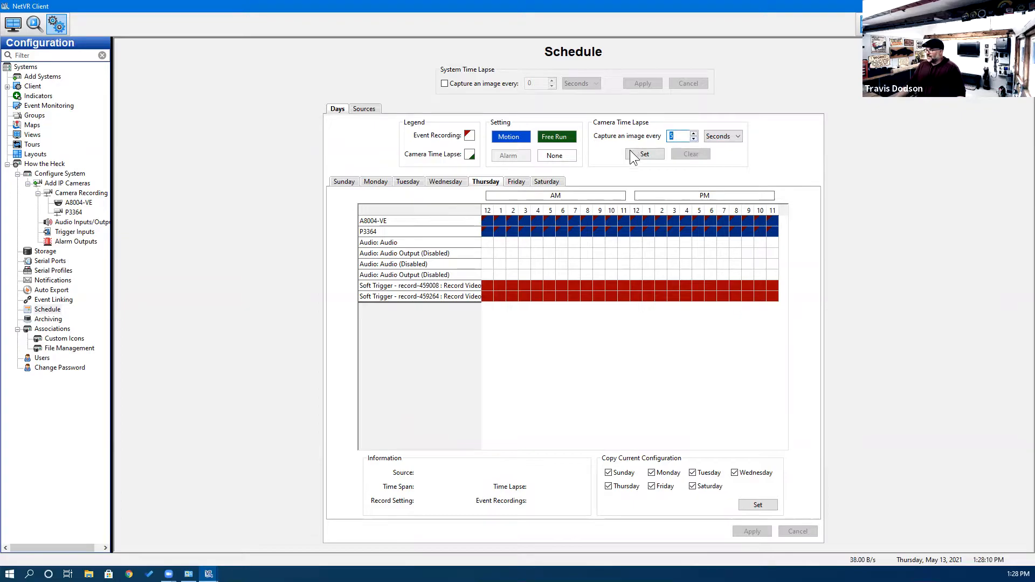
left_click_drag(487, 216, 572, 222)
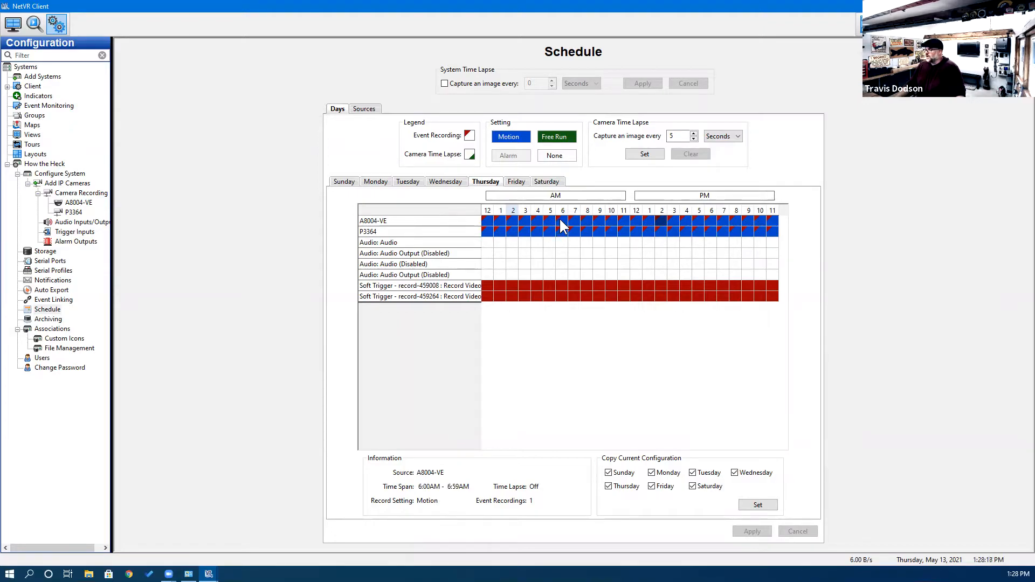
left_click_drag(574, 218, 699, 218)
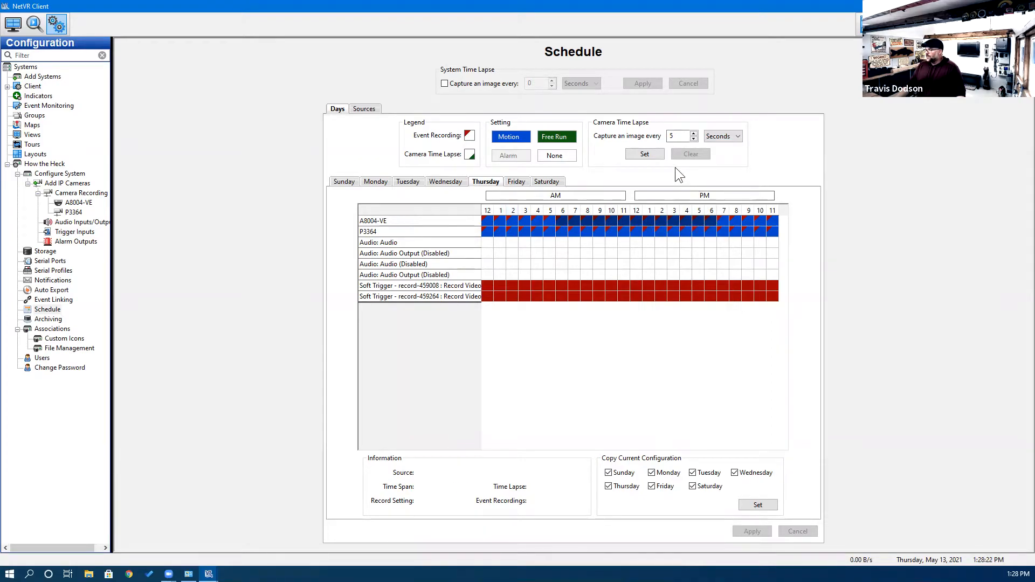
left_click(652, 153)
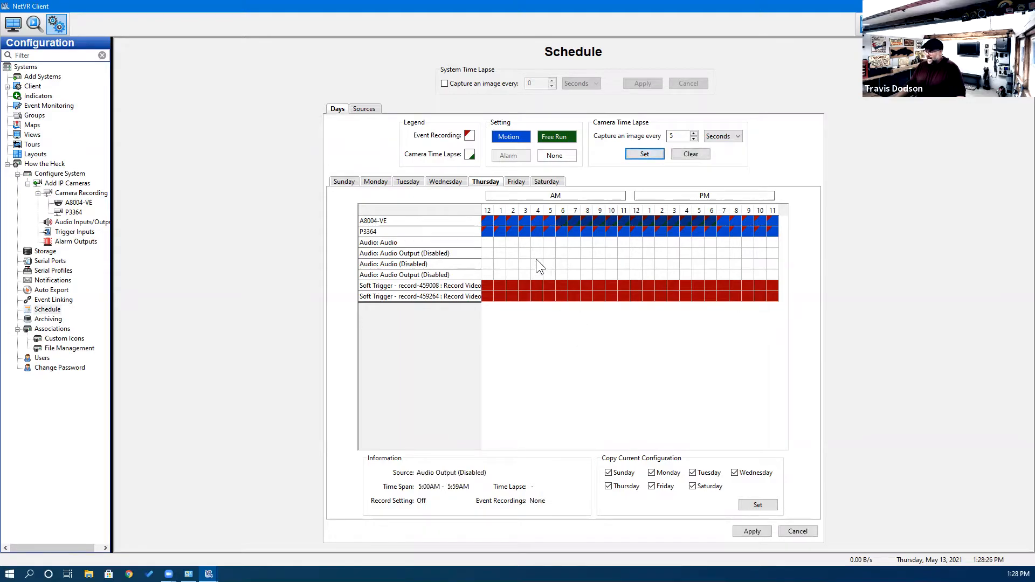
Set both cameras' Thursday recording to None across the whole day.
left_click(525, 234)
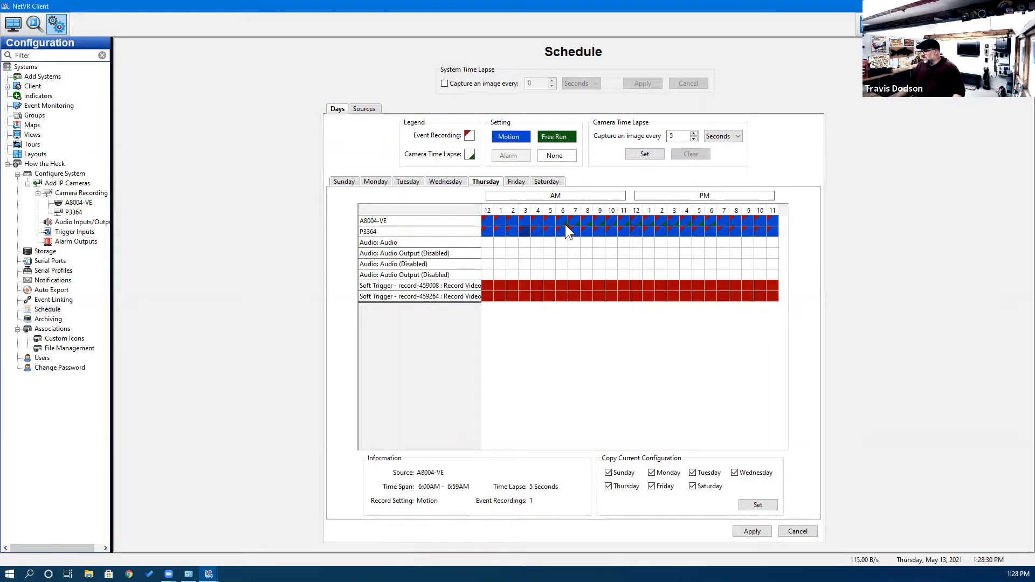
left_click_drag(490, 216, 771, 227)
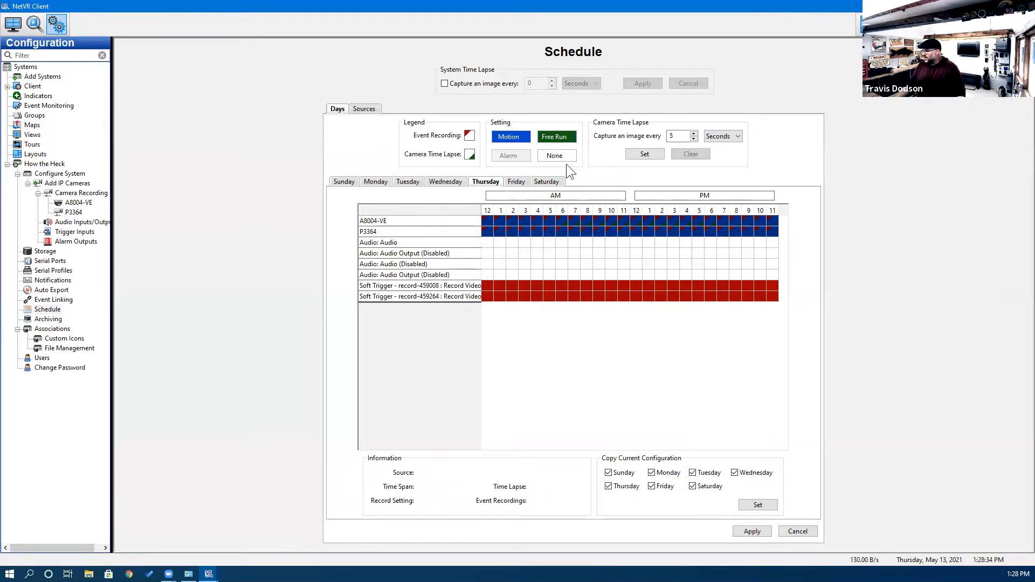
left_click(555, 156)
left_click(636, 264)
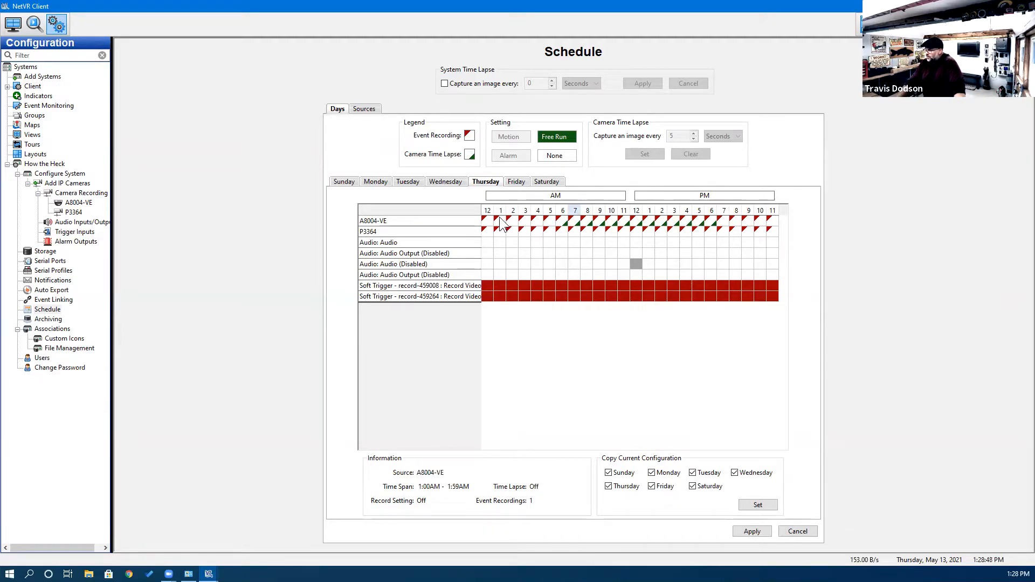
Select both cameras' full Thursday and try Motion, then Free Run recording.
left_click_drag(483, 222, 770, 228)
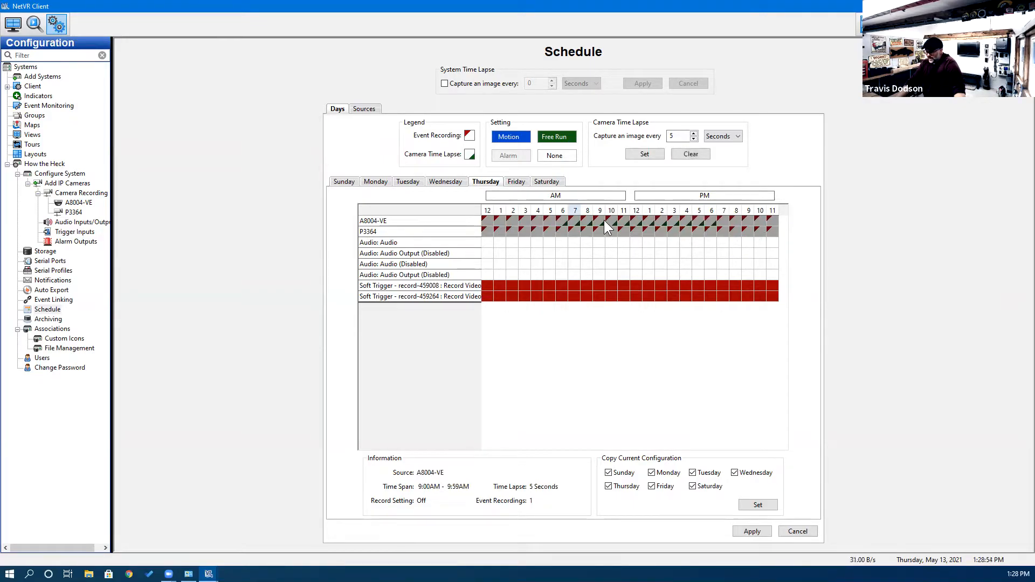
left_click(515, 135)
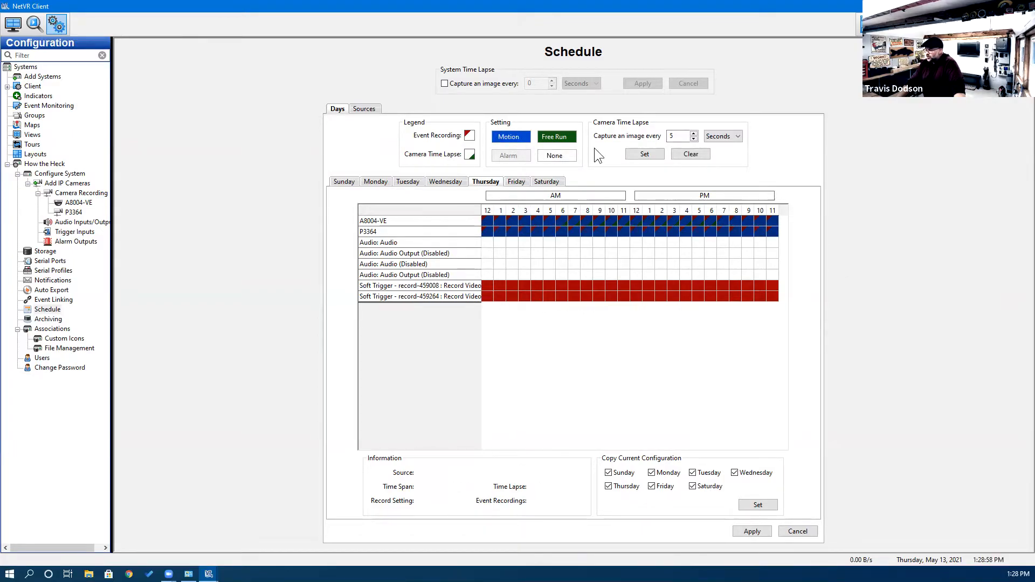
left_click(559, 138)
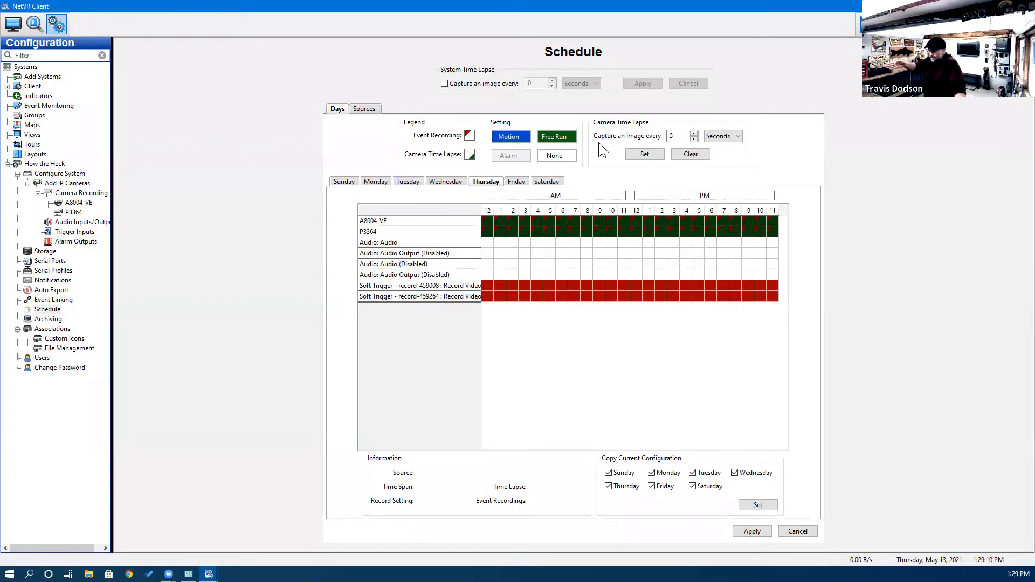
Set both cameras back to None recording and apply the Thursday schedule.
left_click_drag(487, 218, 774, 232)
left_click(556, 155)
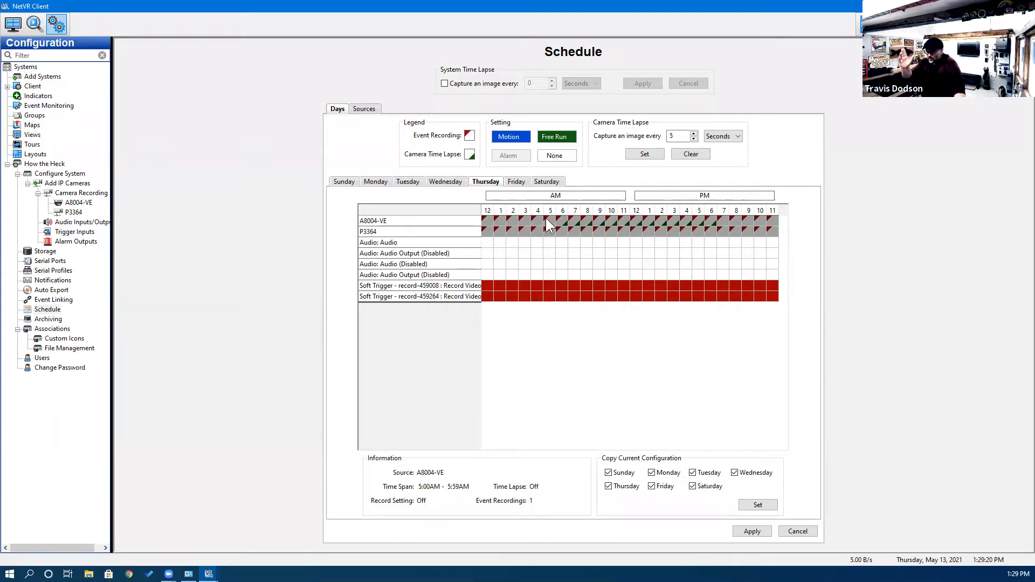
left_click(533, 260)
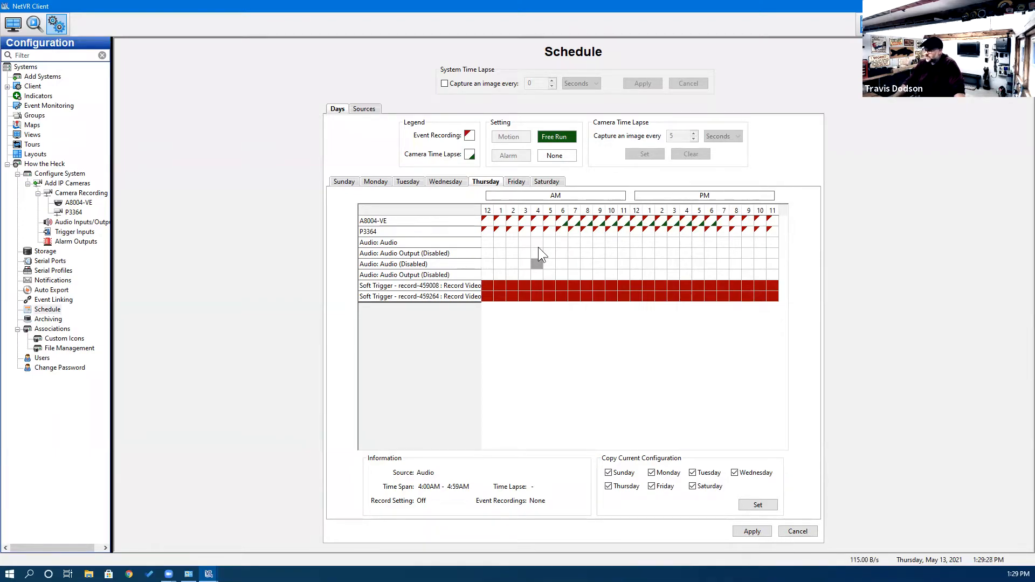
left_click(567, 235)
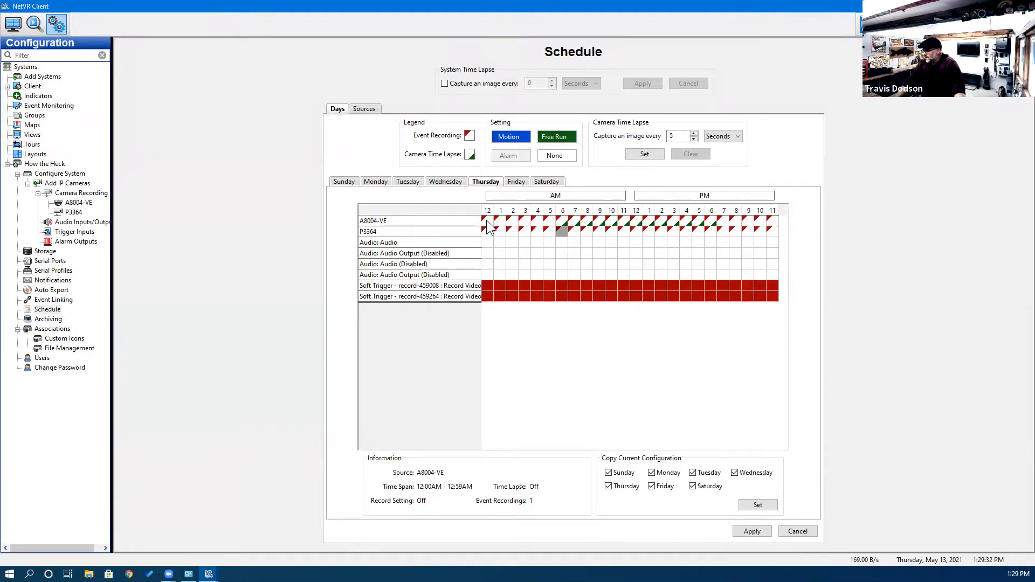
left_click(558, 256)
left_click(748, 531)
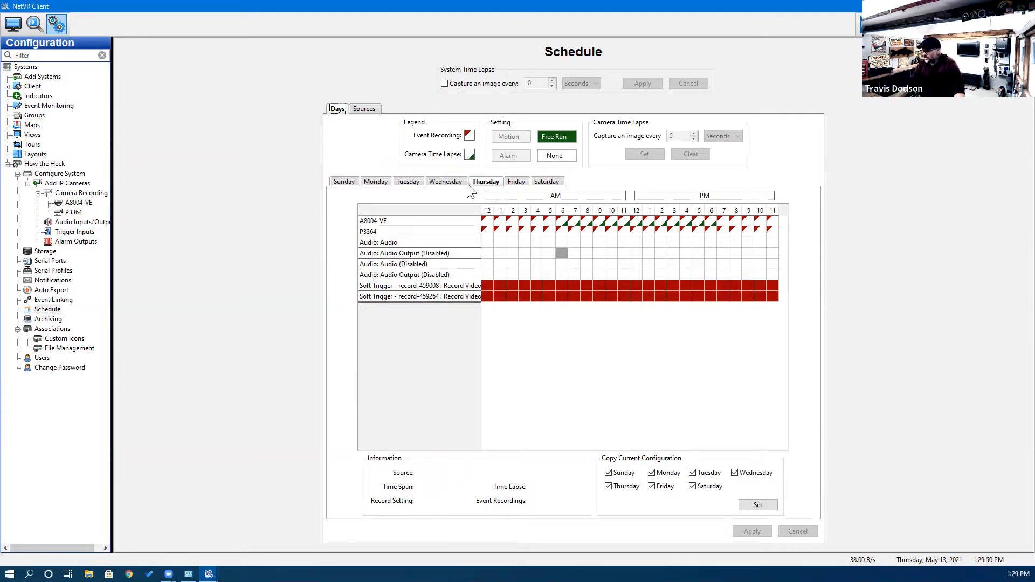
Look through the Wednesday, Monday and Sunday schedules, ending on Tuesday.
left_click(447, 183)
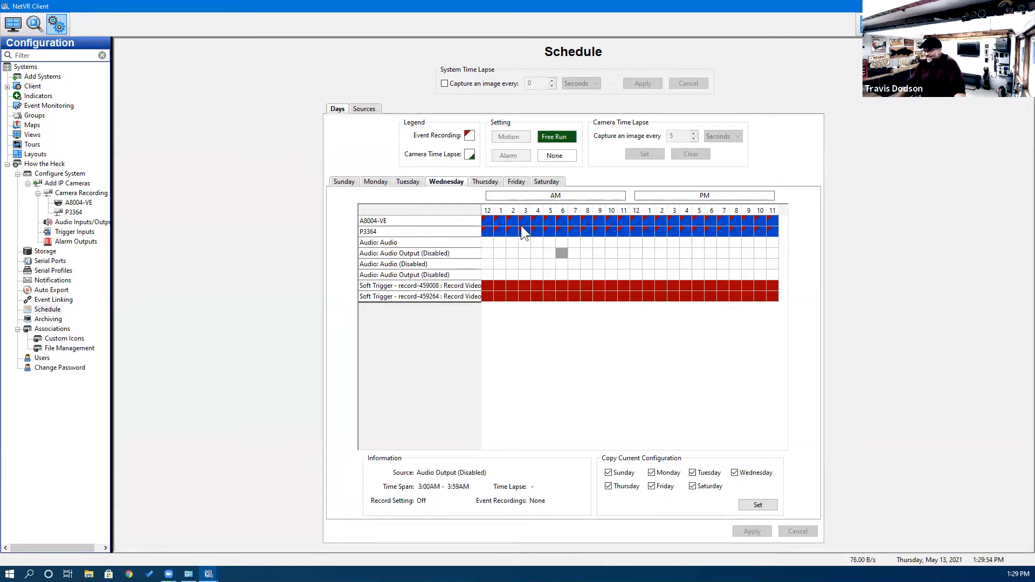
left_click(408, 183)
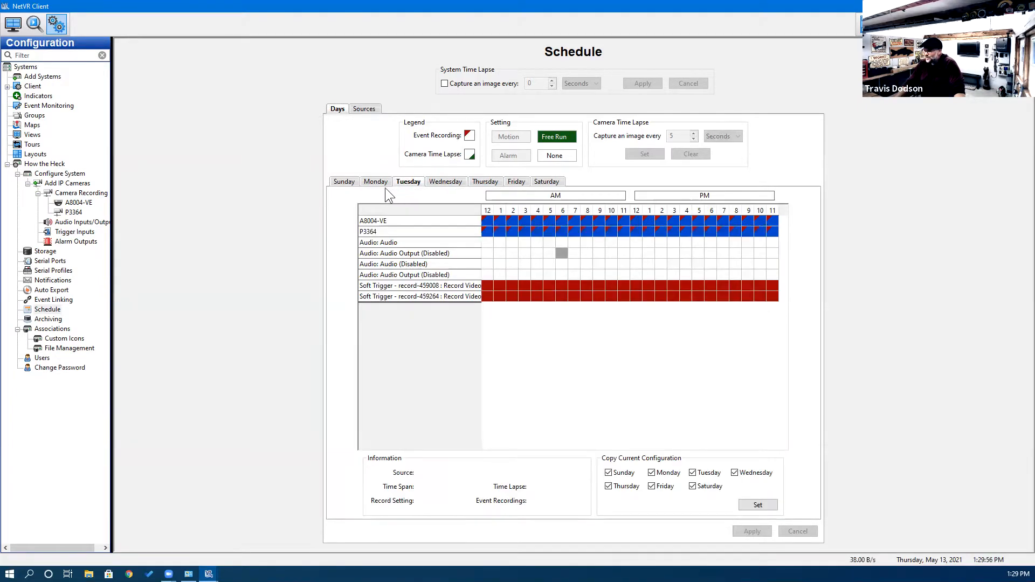
left_click(369, 182)
left_click(344, 181)
left_click(387, 184)
left_click(403, 182)
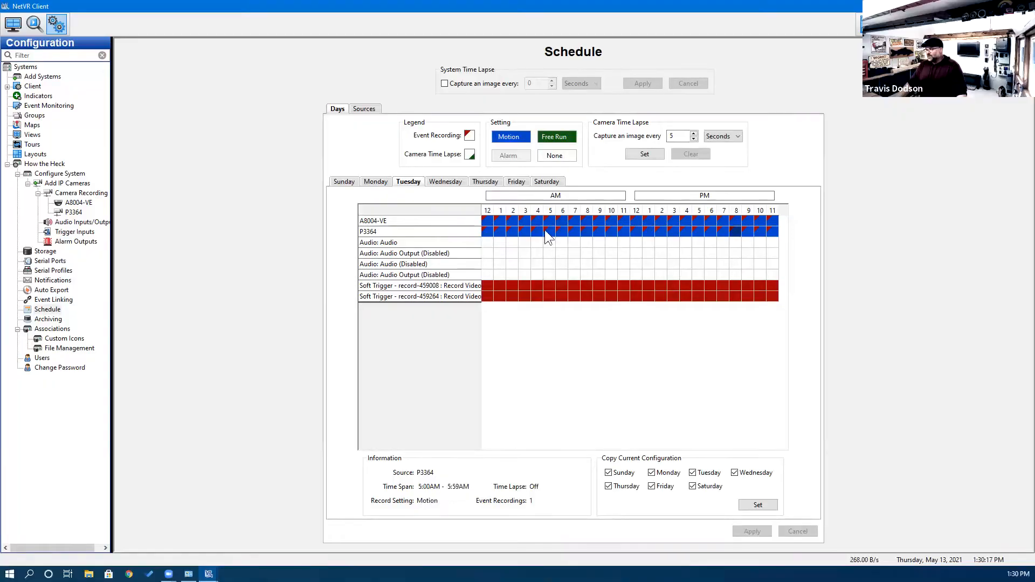
Set both cameras to Free Run for Tuesday 12–5 AM and 7–11 PM.
left_click_drag(484, 221, 770, 232)
left_click(611, 242)
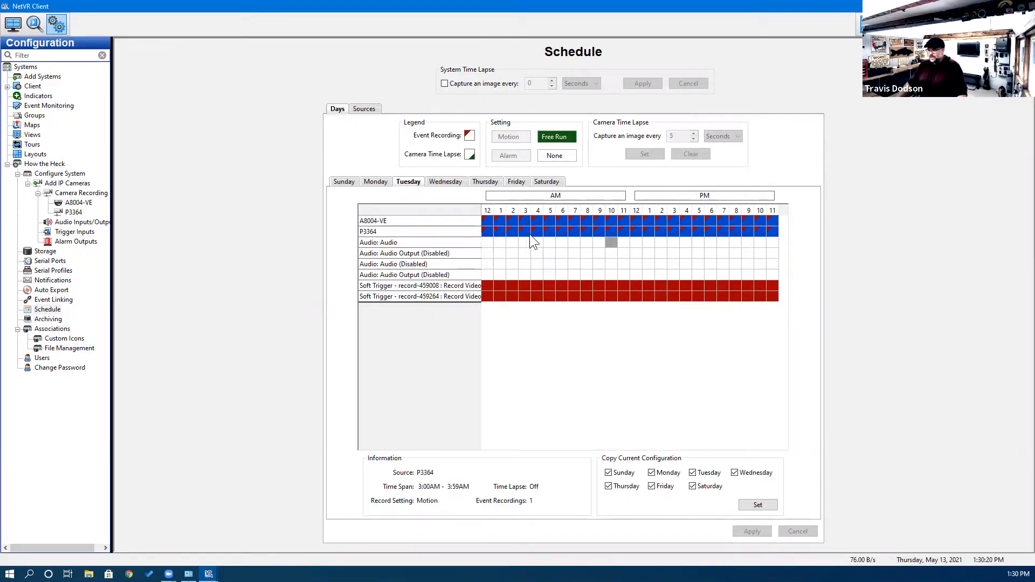
left_click_drag(487, 217, 549, 224)
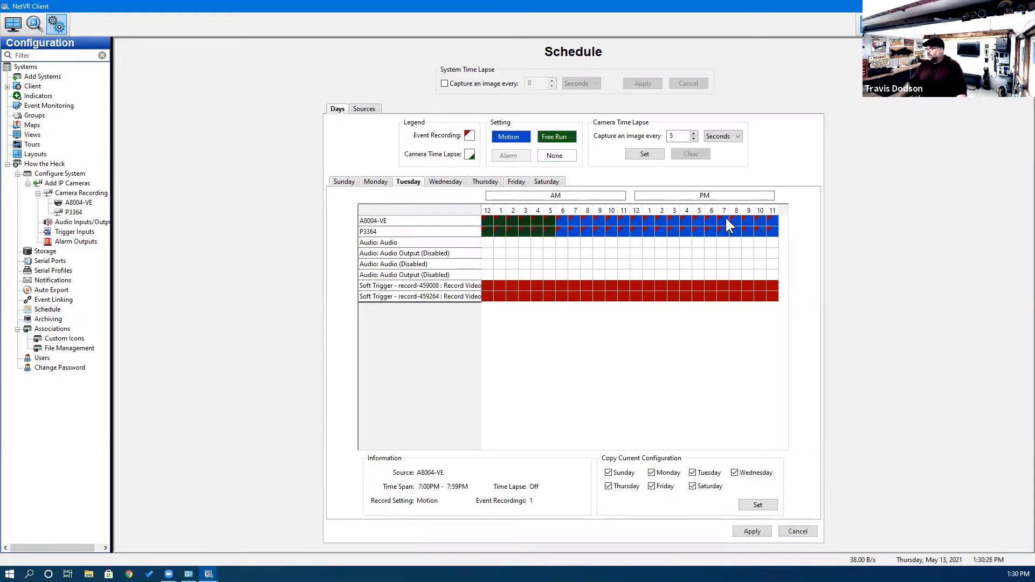
left_click_drag(726, 221, 770, 231)
left_click(558, 139)
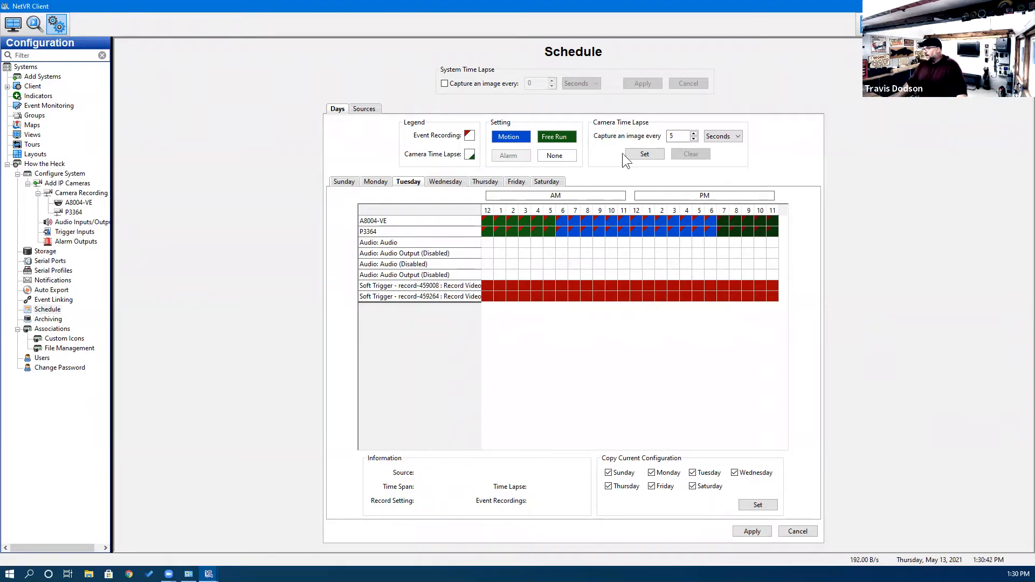
Apply a 5-second camera time lapse to both cameras' 6 AM–6 PM Tuesday hours.
left_click(564, 222)
left_click_drag(611, 230, 697, 234)
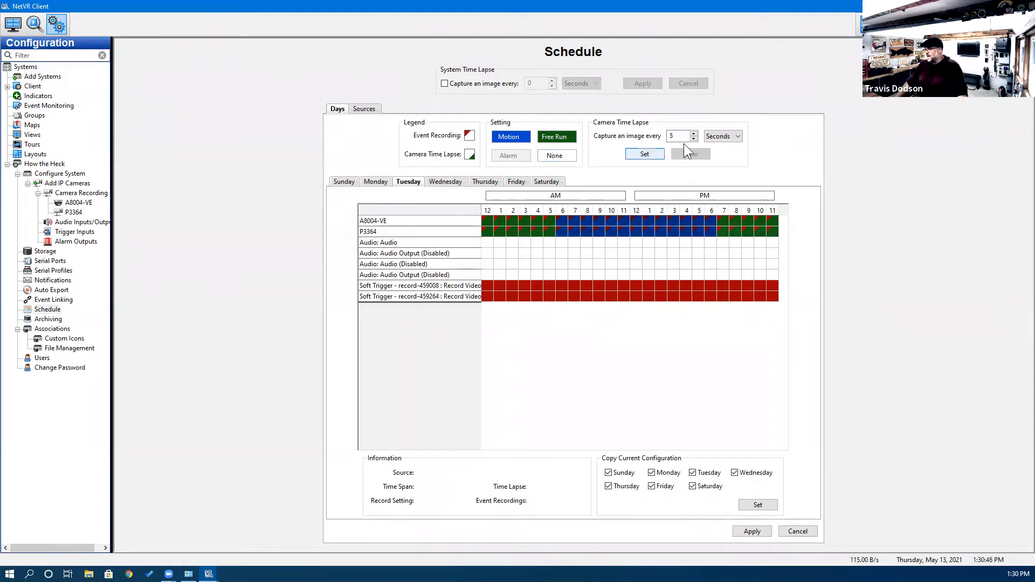
left_click(645, 154)
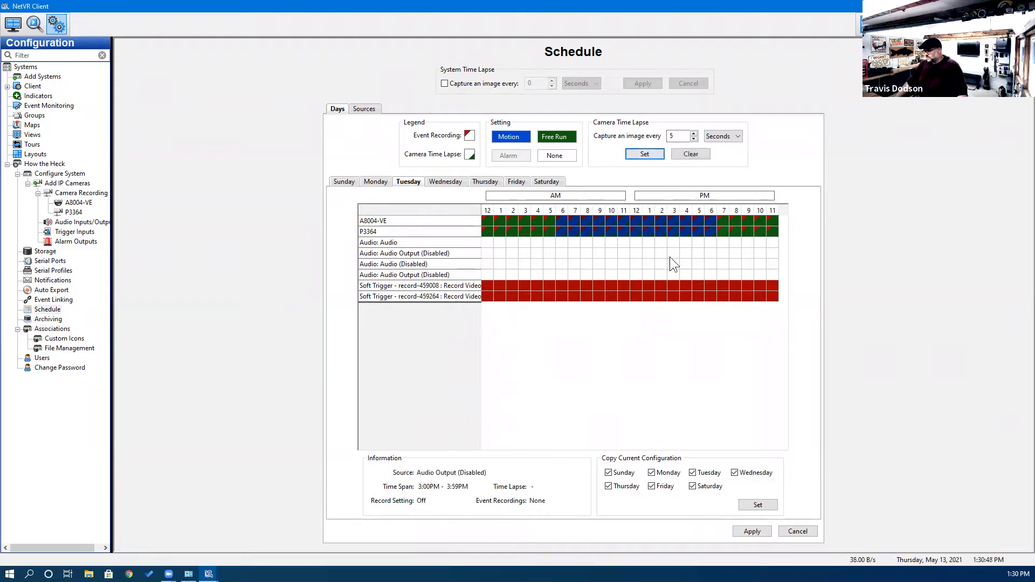
left_click(671, 257)
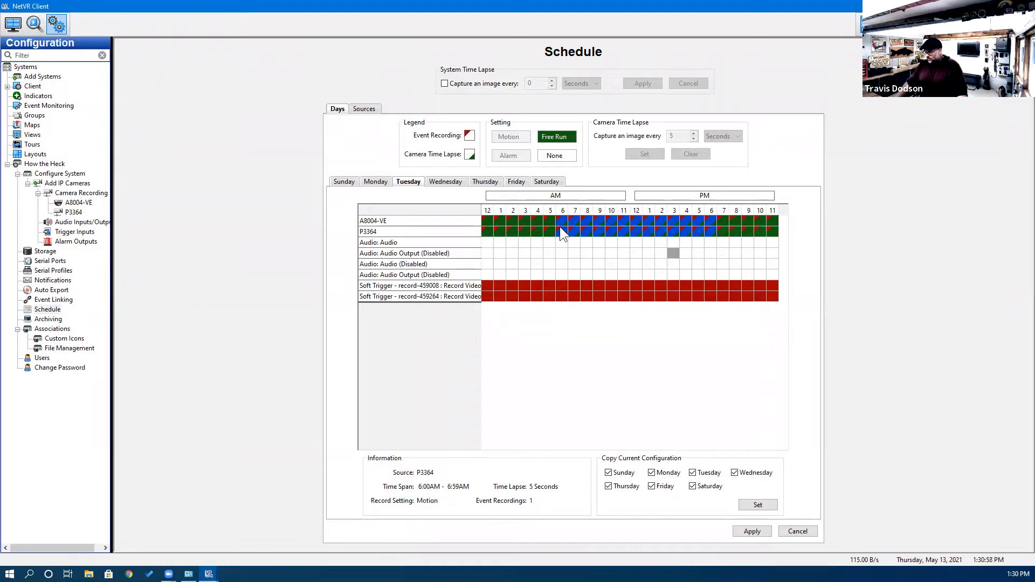
left_click_drag(560, 215, 708, 227)
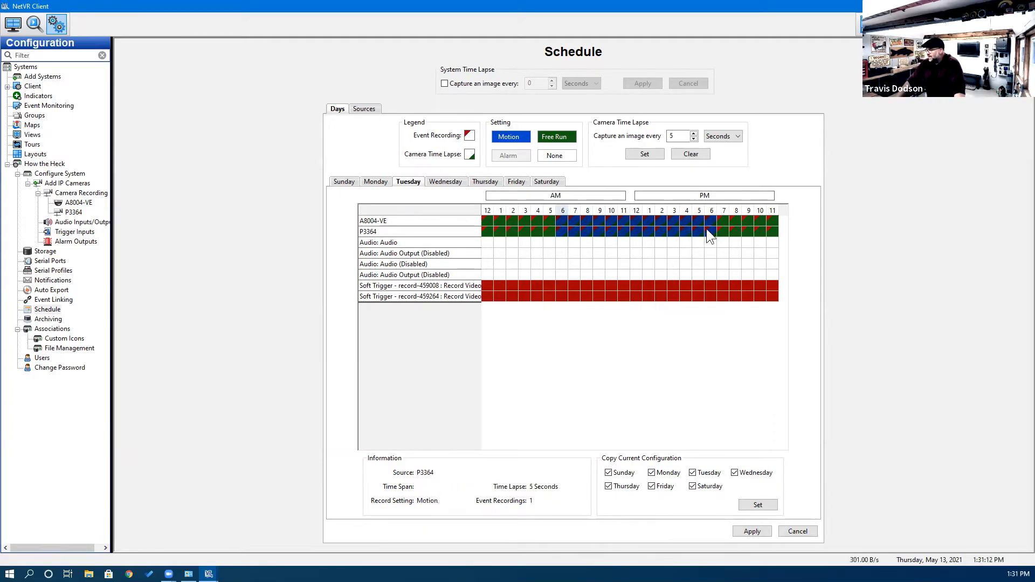
Put both cameras on Free Run for daytime and Motion from 12 AM to 5 AM.
left_click(560, 136)
left_click_drag(546, 221, 487, 233)
left_click(524, 136)
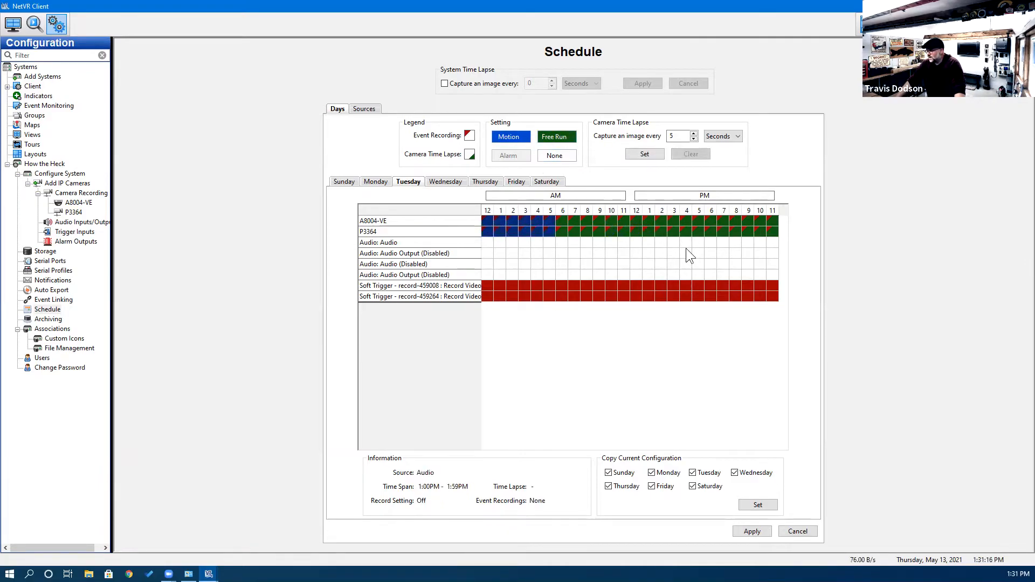
Set the time-lapse interval to 5 seconds and apply it to both cameras' late-evening hours.
left_click(695, 140)
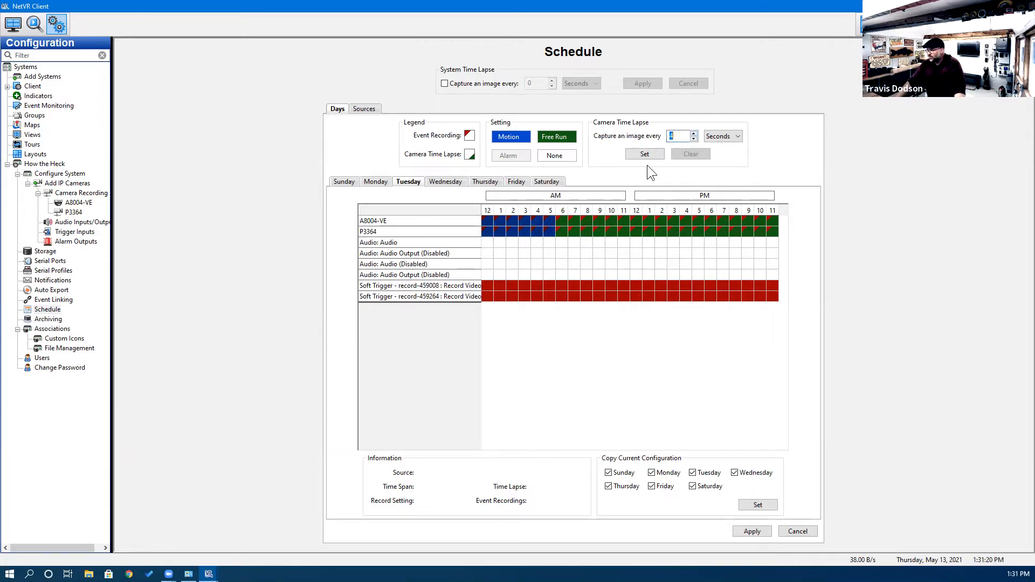
left_click(694, 133)
left_click(660, 153)
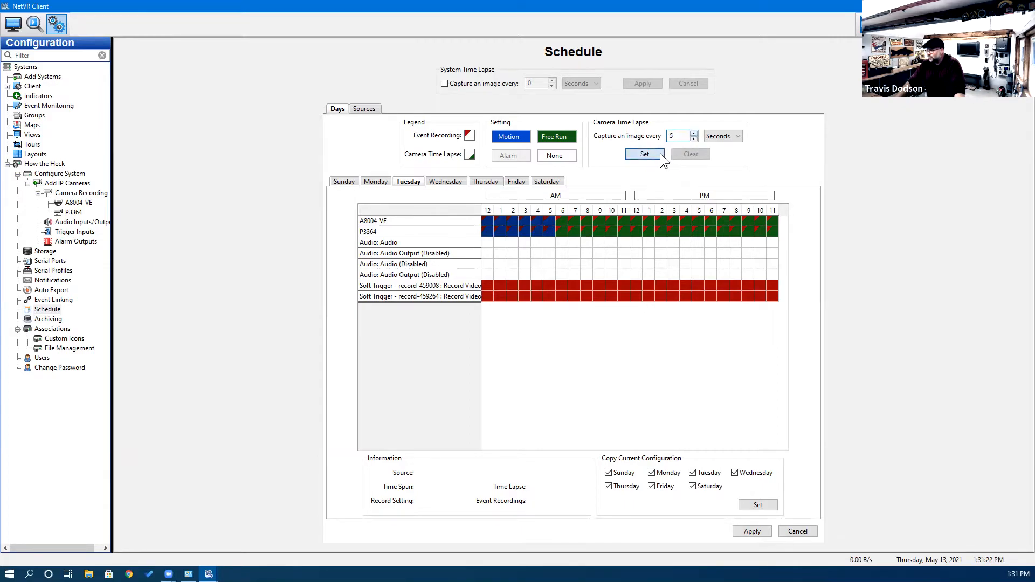
mouse_move(713, 218)
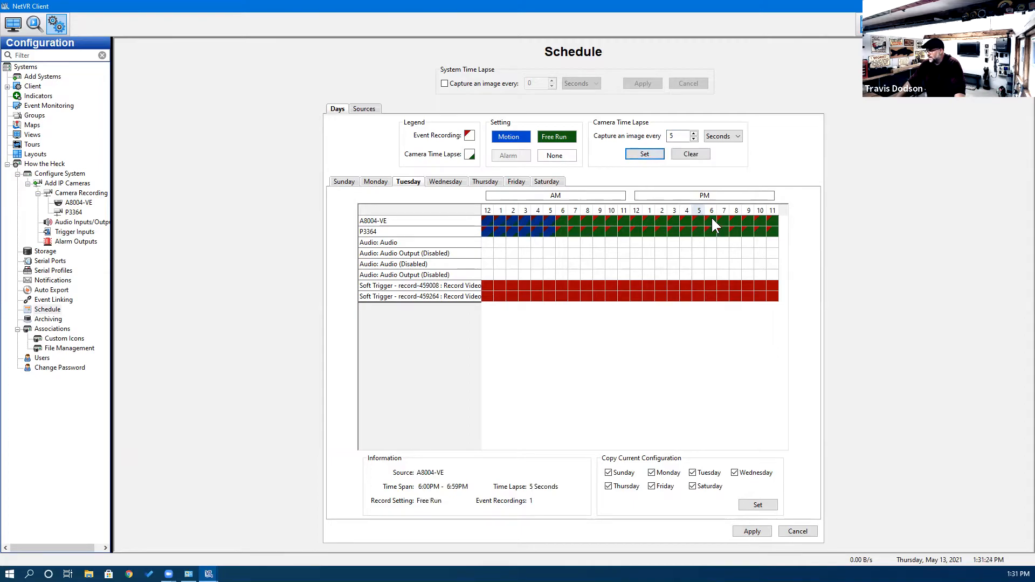
left_click_drag(717, 219, 770, 231)
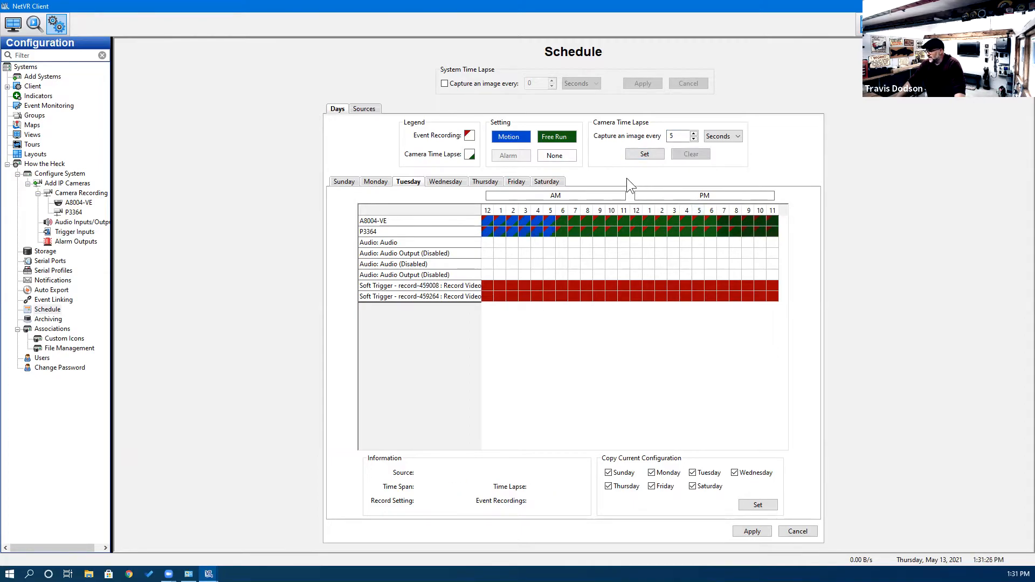
left_click(638, 157)
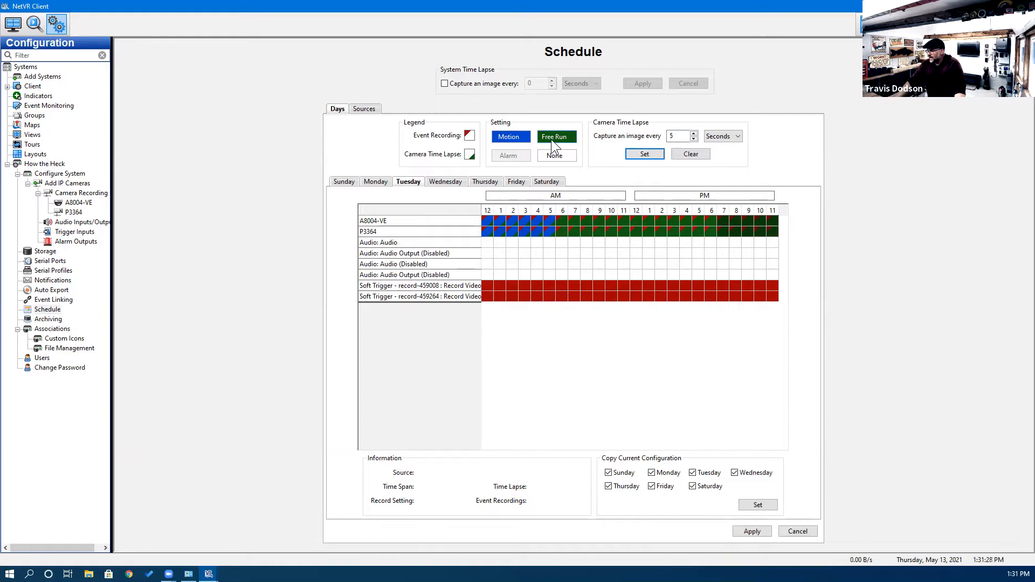
Switch the selected evening hours to Motion recording and save Tuesday's schedule.
left_click(519, 138)
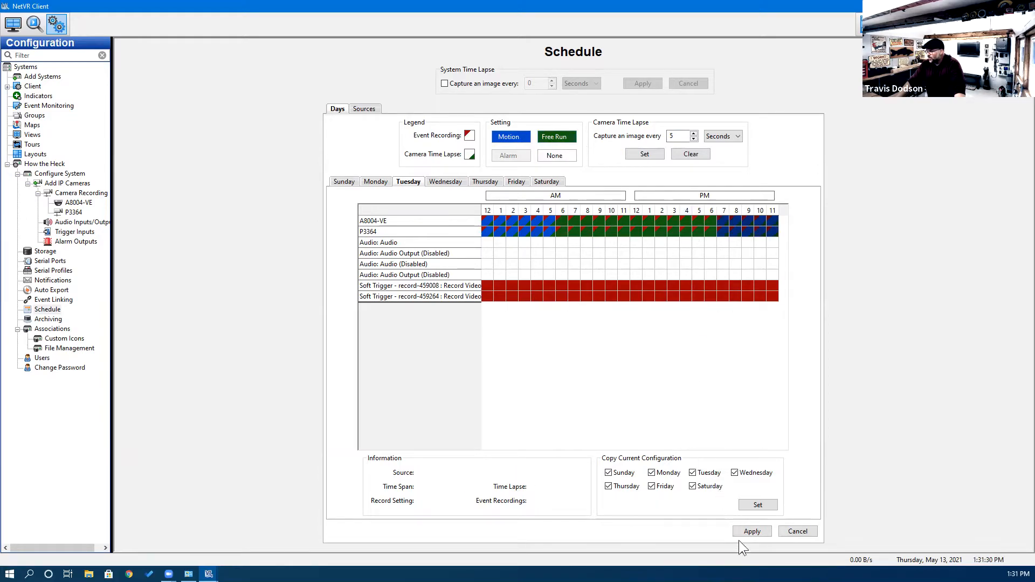
left_click(752, 533)
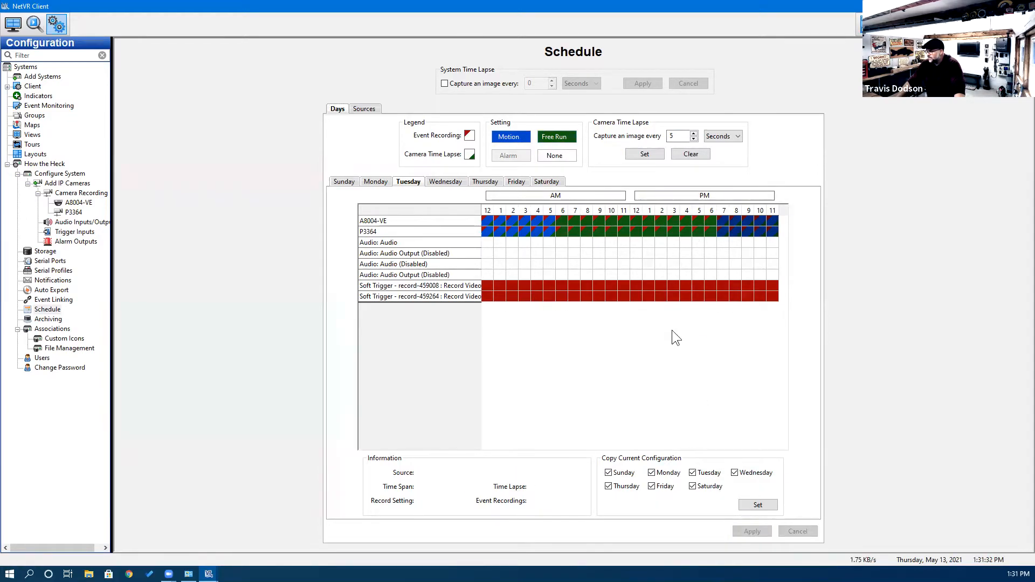
left_click(660, 263)
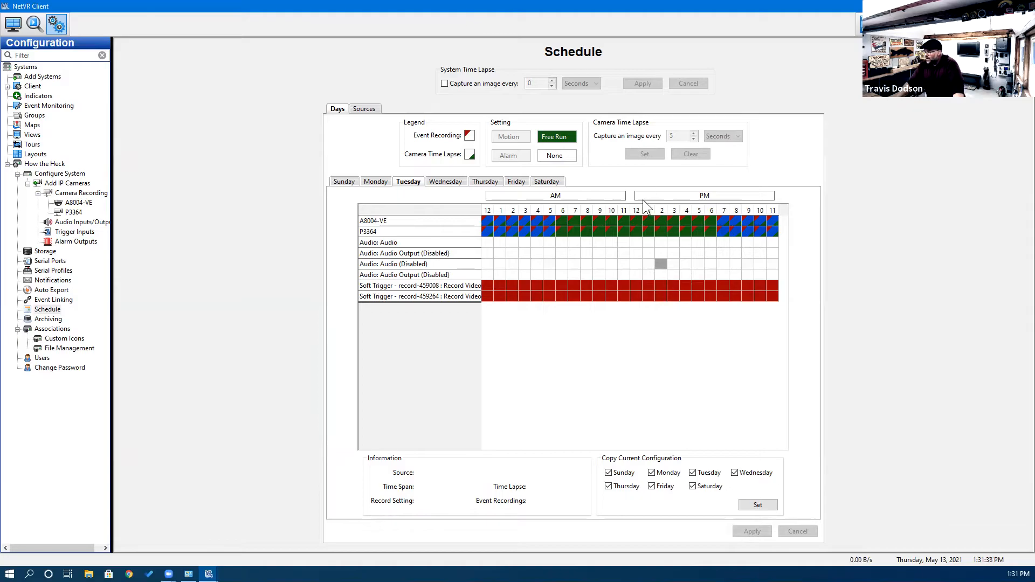
left_click(480, 181)
left_click(457, 182)
left_click(366, 182)
left_click(408, 181)
left_click(448, 180)
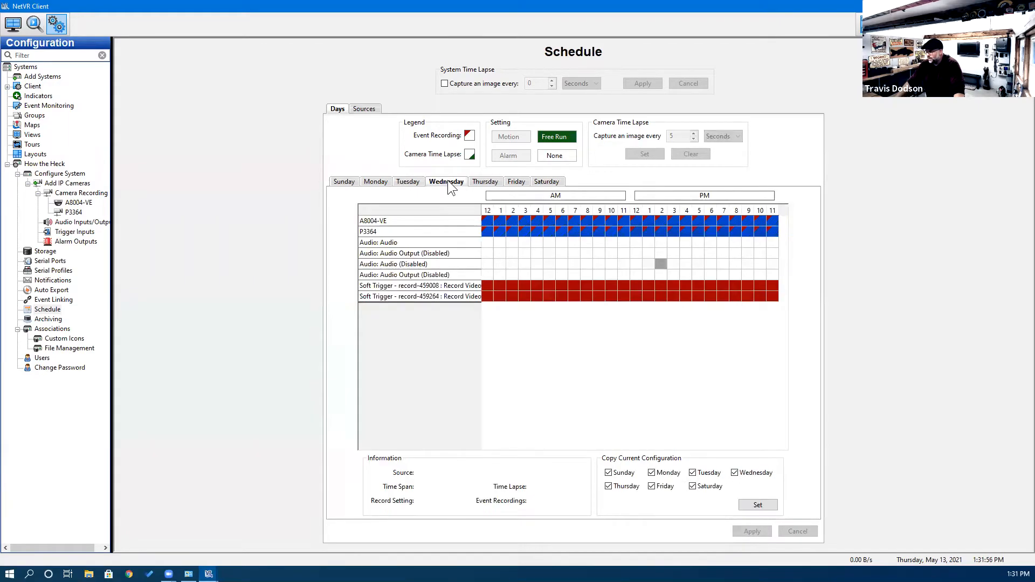
left_click(484, 182)
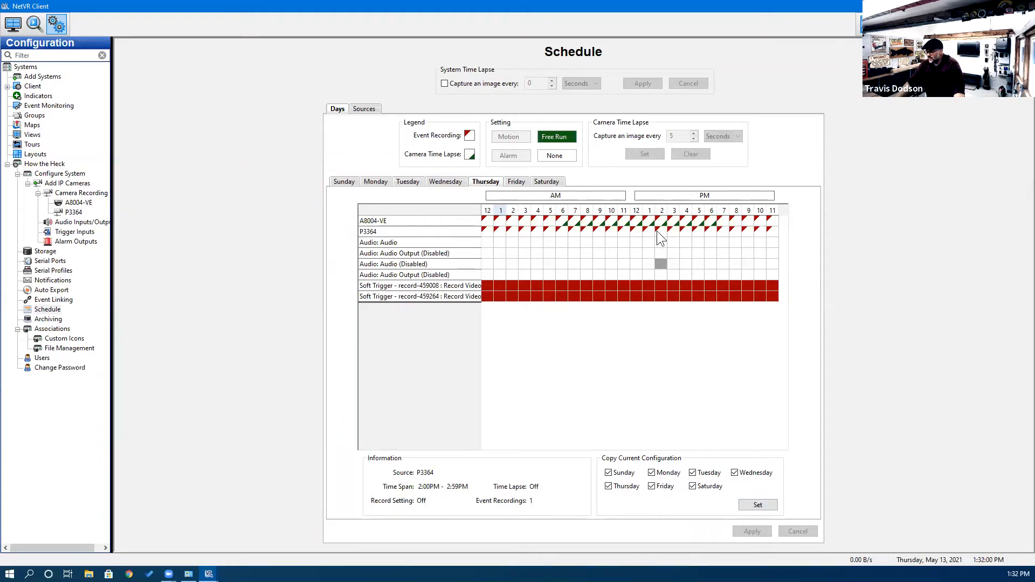
left_click(399, 181)
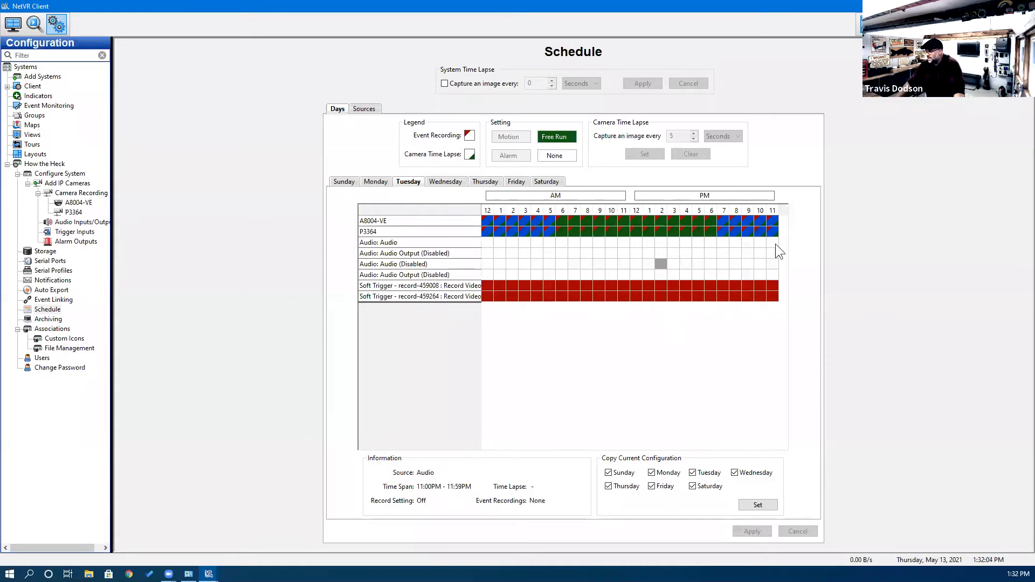
Copy Tuesday's schedule to Monday and Wednesday–Saturday, excluding Sunday, and save.
left_click(608, 473)
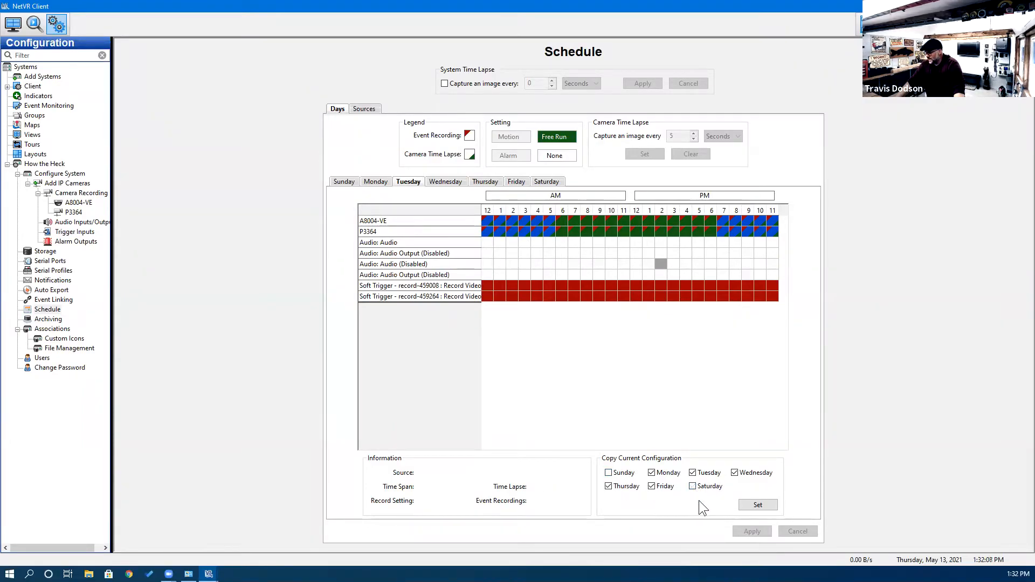
left_click(693, 474)
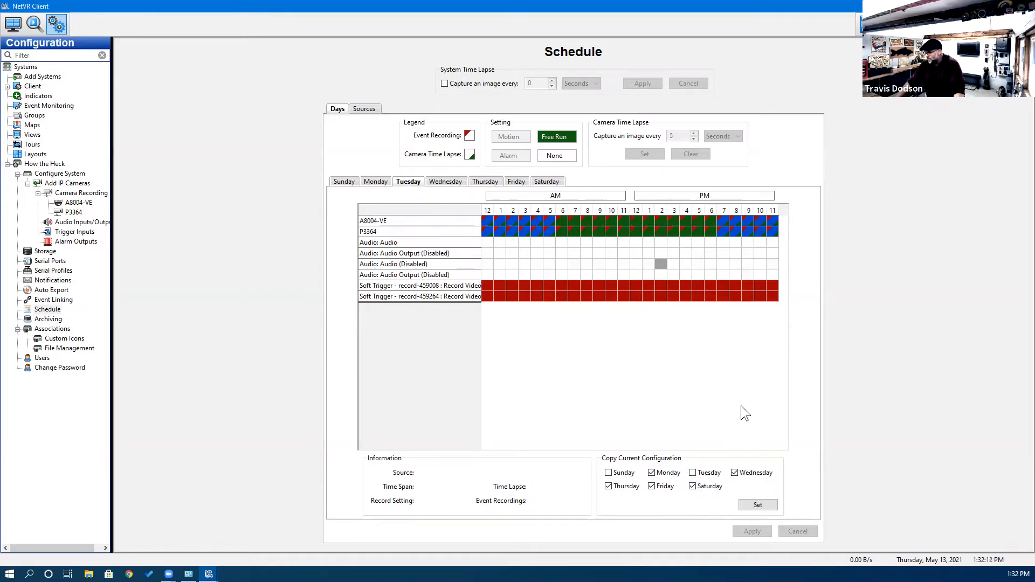
left_click(755, 505)
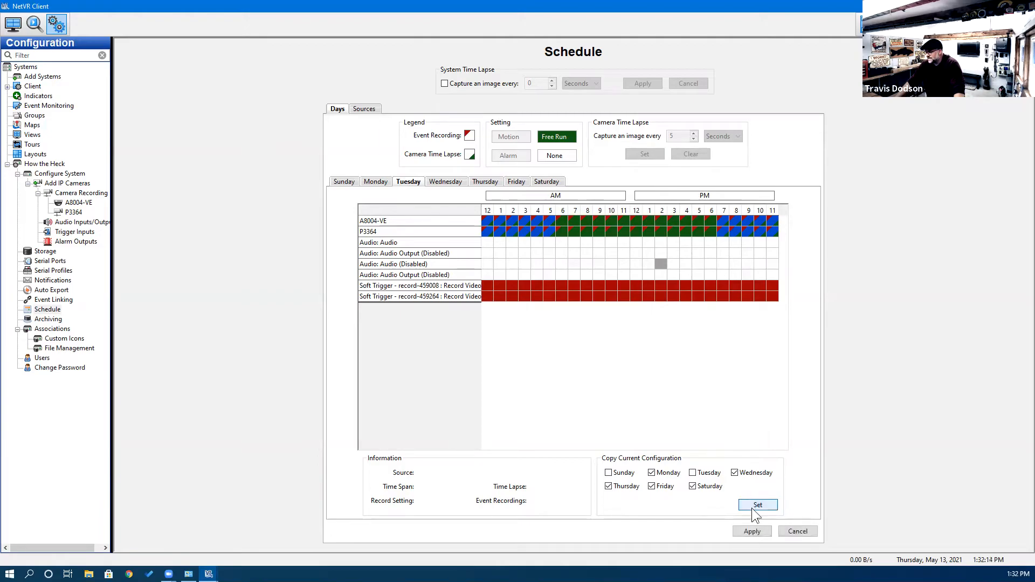
left_click(750, 530)
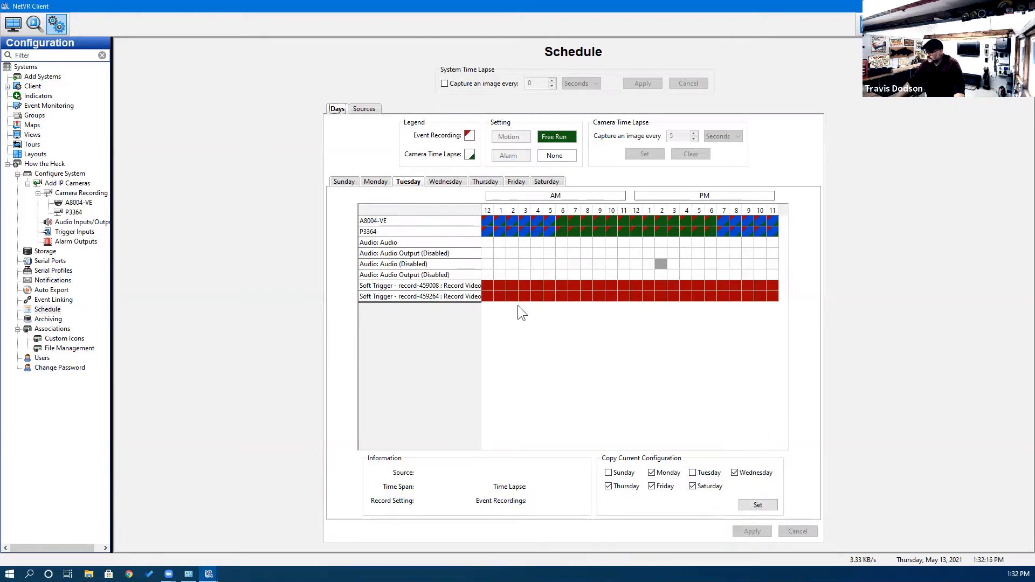
Check the Monday, Tuesday, Wednesday and Friday tabs for the copied schedule.
left_click(372, 182)
left_click(398, 181)
left_click(430, 181)
left_click(515, 182)
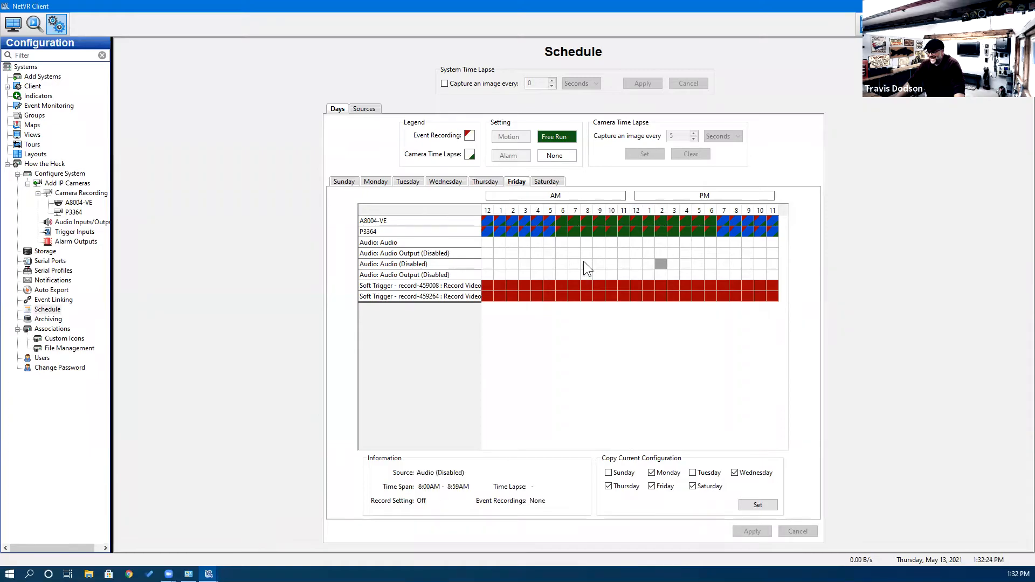
Review Thursday's, Wednesday's and Saturday's copied schedules.
left_click(487, 183)
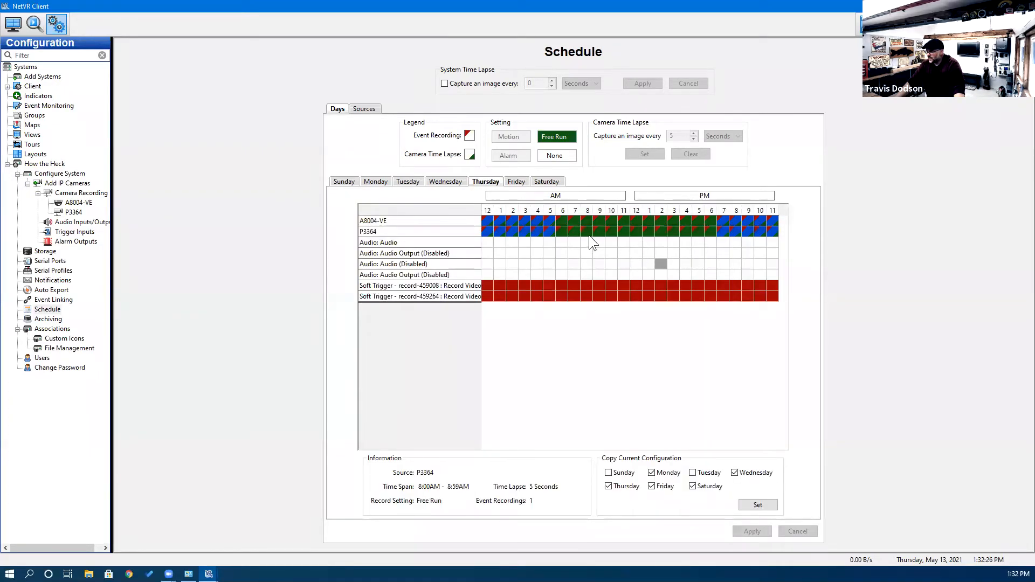
left_click(441, 179)
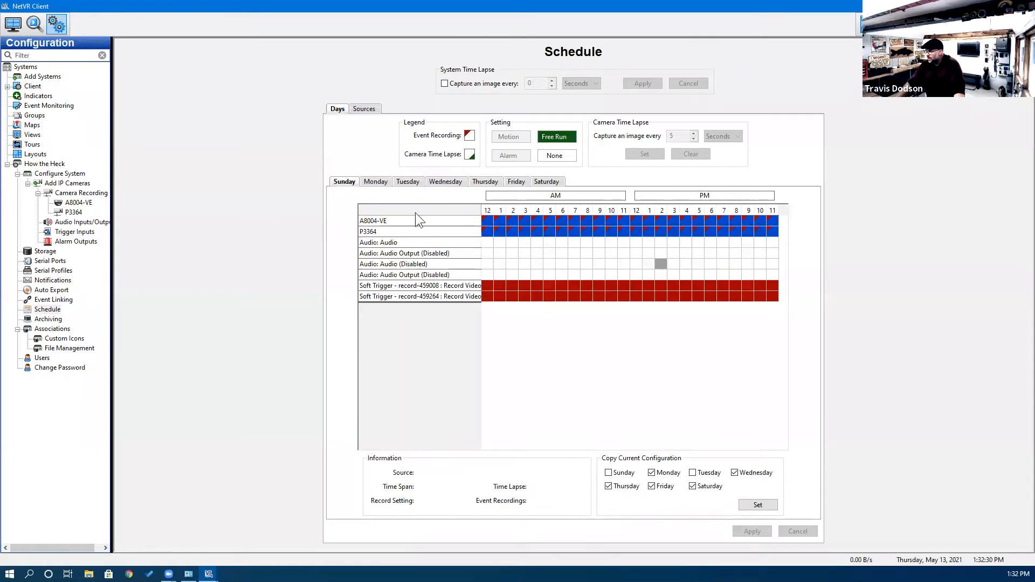
left_click(550, 182)
Set Sunday to Motion all day for both cameras with a 1-minute time lapse.
left_click(347, 182)
left_click_drag(487, 219, 773, 227)
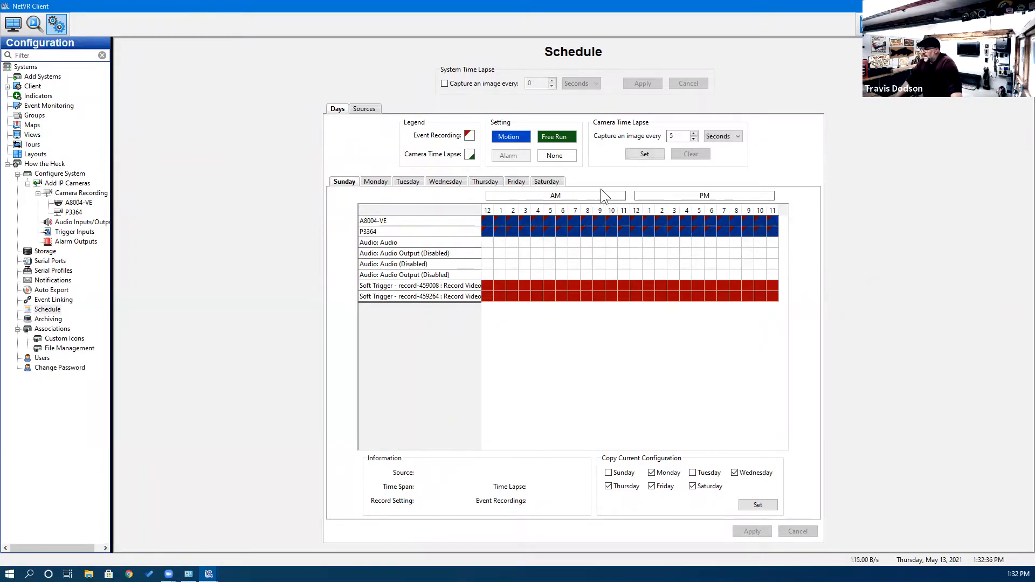
left_click(571, 157)
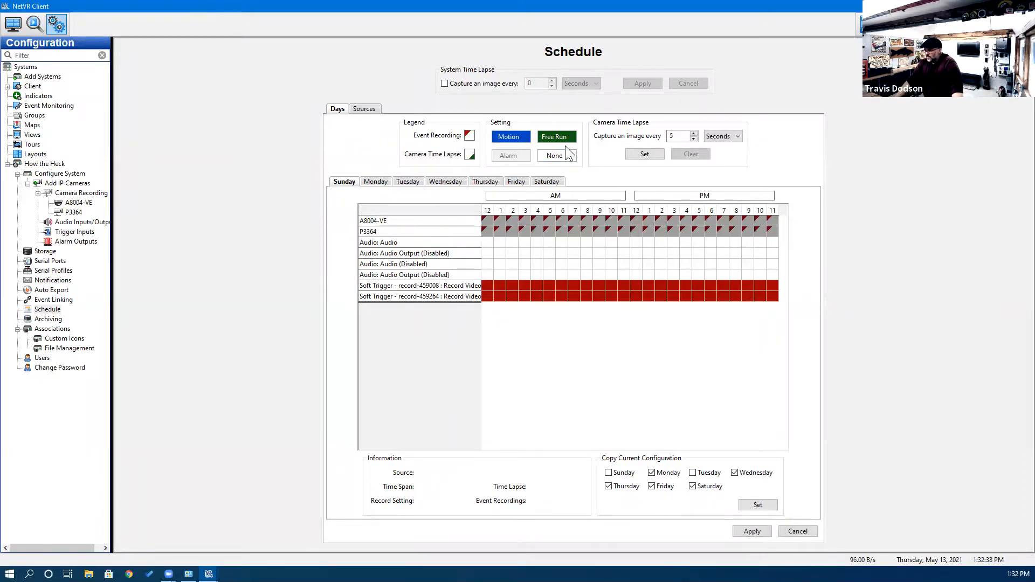
left_click(518, 137)
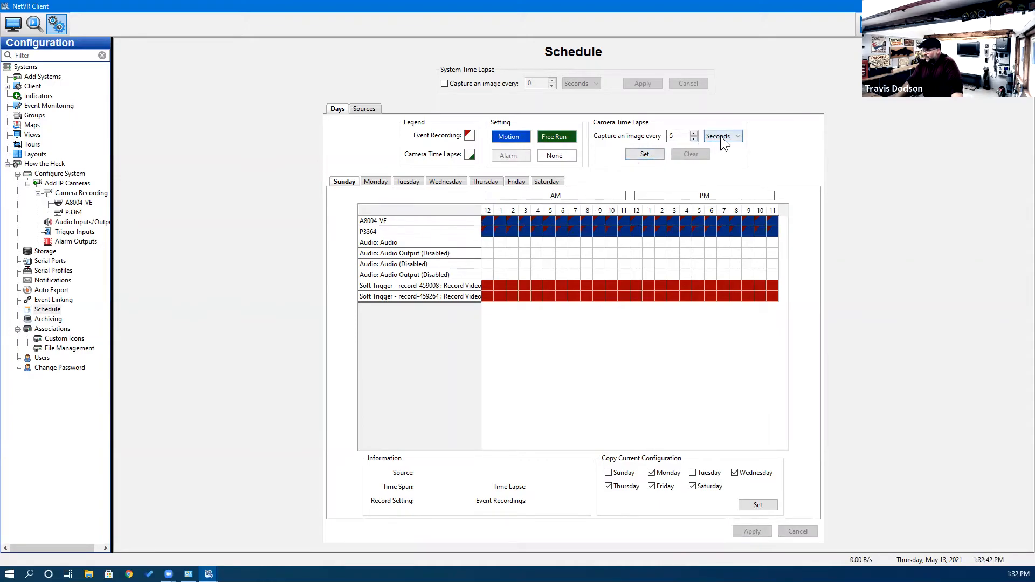
left_click(719, 156)
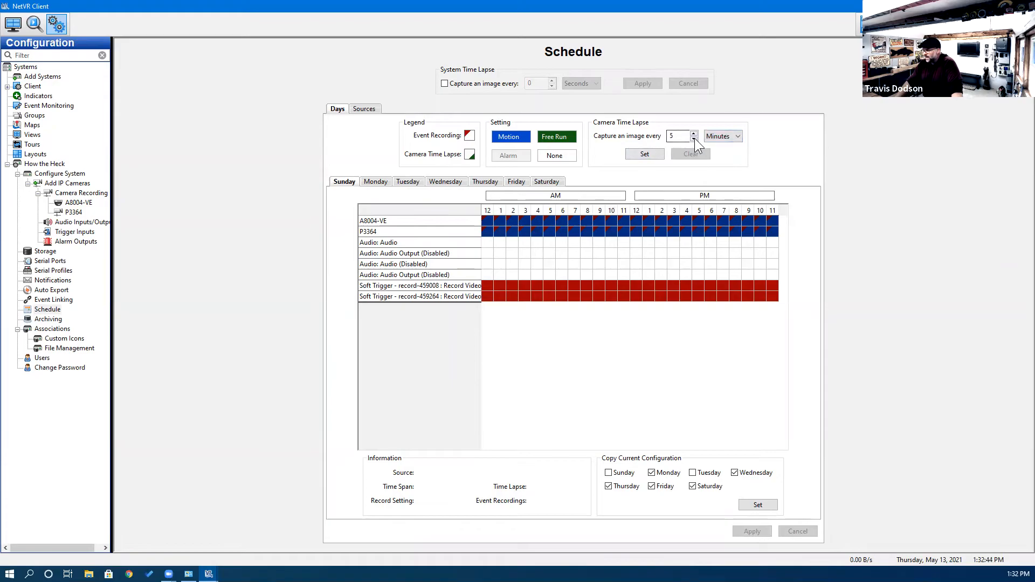
left_click(652, 155)
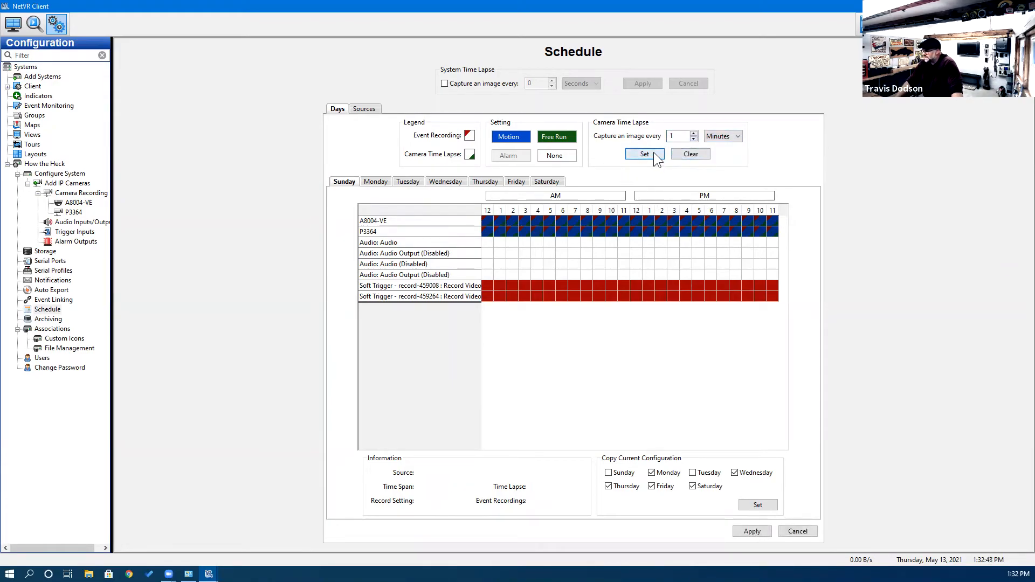
Limit the copy targets to Sunday and Saturday and save the weekend schedules.
left_click(734, 473)
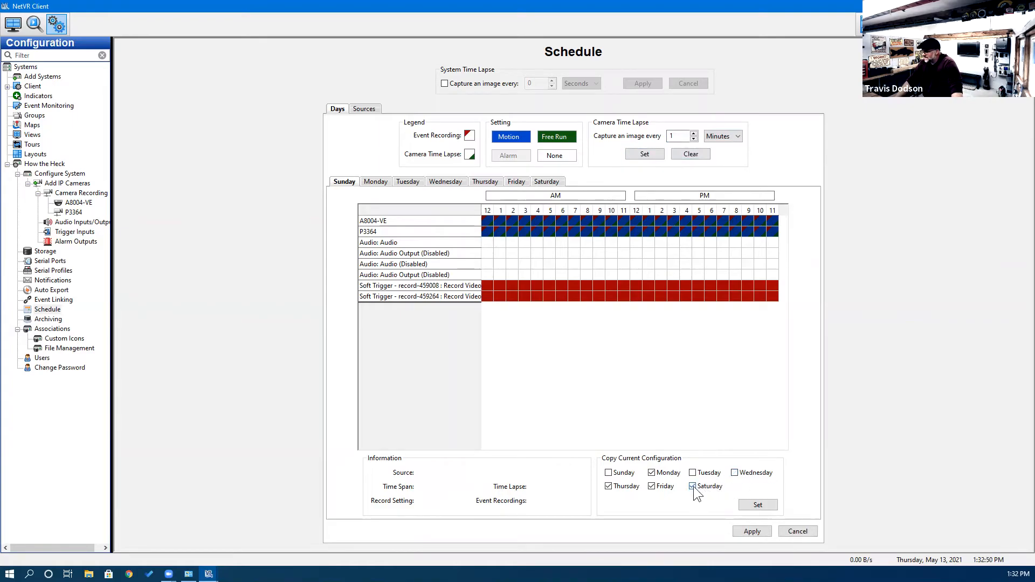
left_click(613, 485)
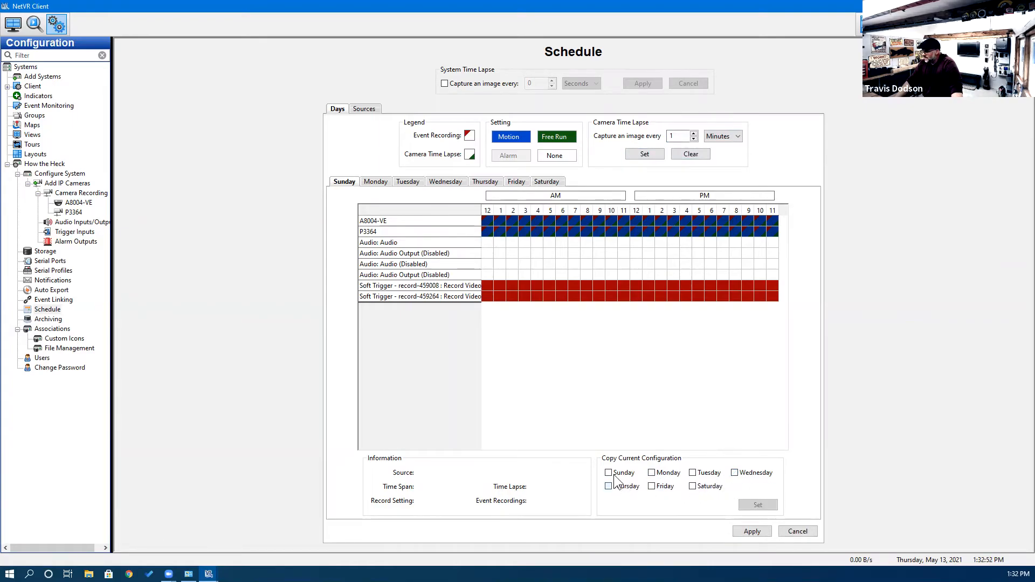
left_click(606, 471)
left_click(693, 486)
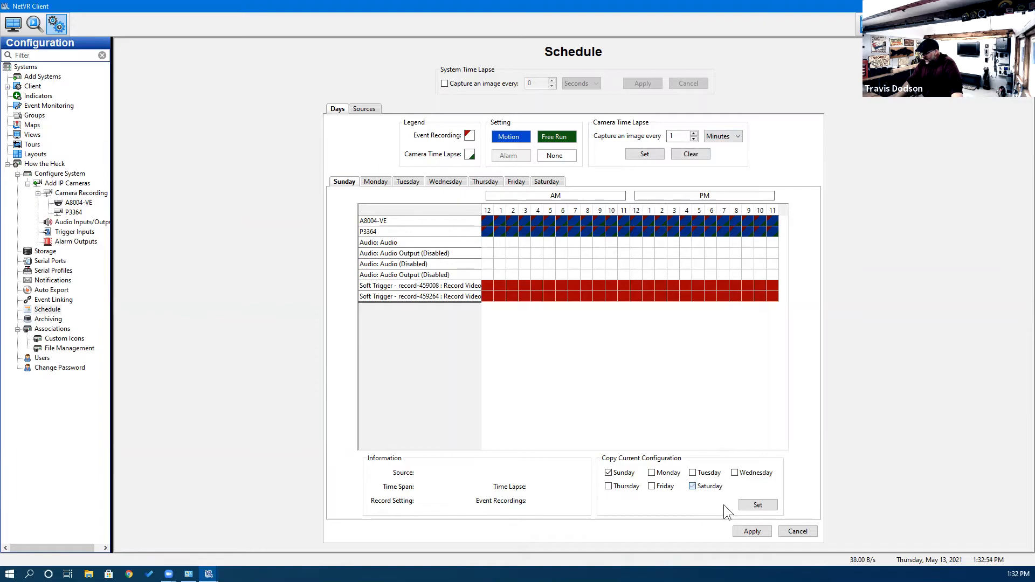
left_click(751, 531)
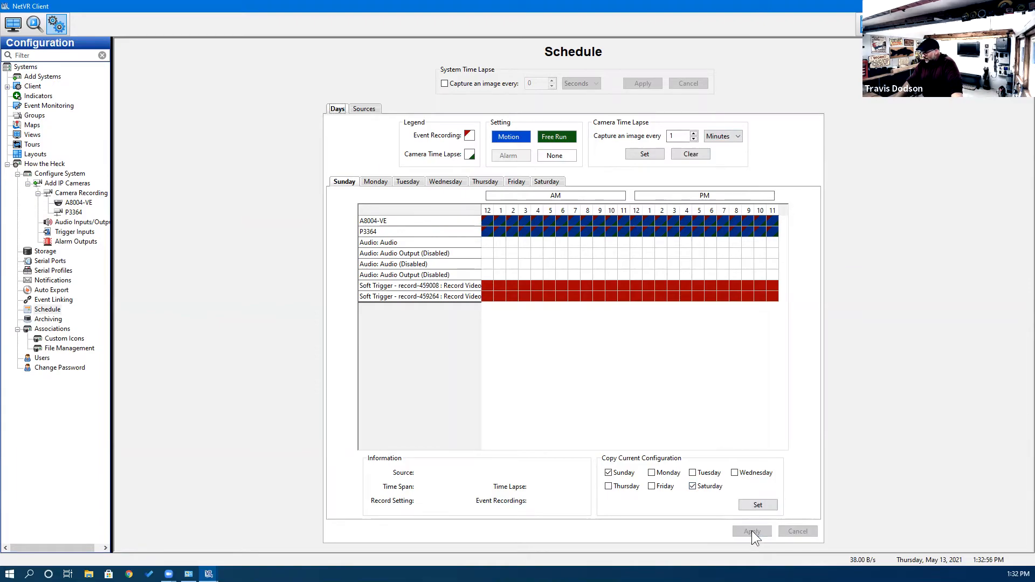
Review Saturday, Sunday, then Monday through Friday, ending on Friday's schedule.
left_click(550, 182)
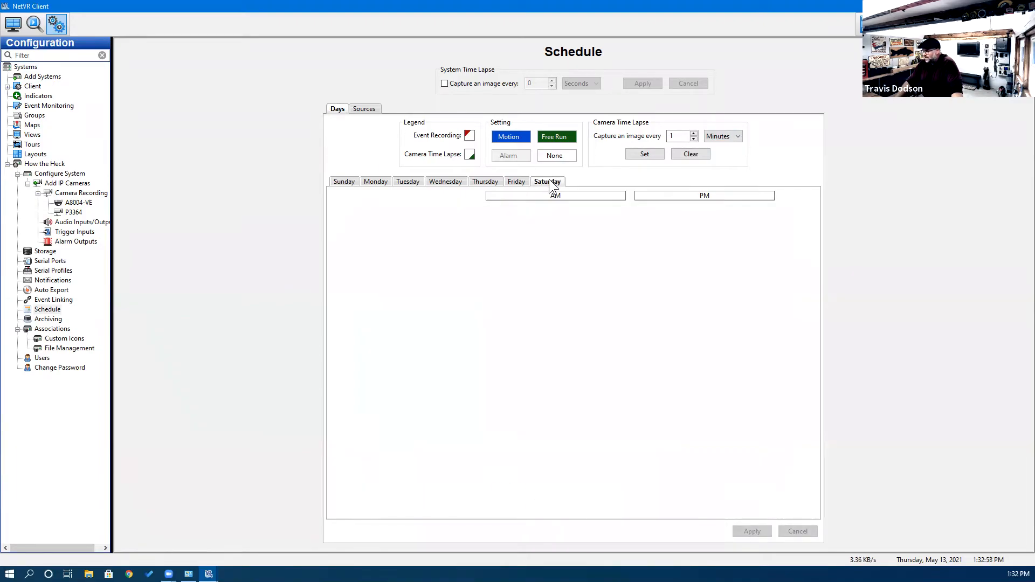
left_click(340, 183)
left_click(538, 181)
left_click(379, 181)
left_click(407, 181)
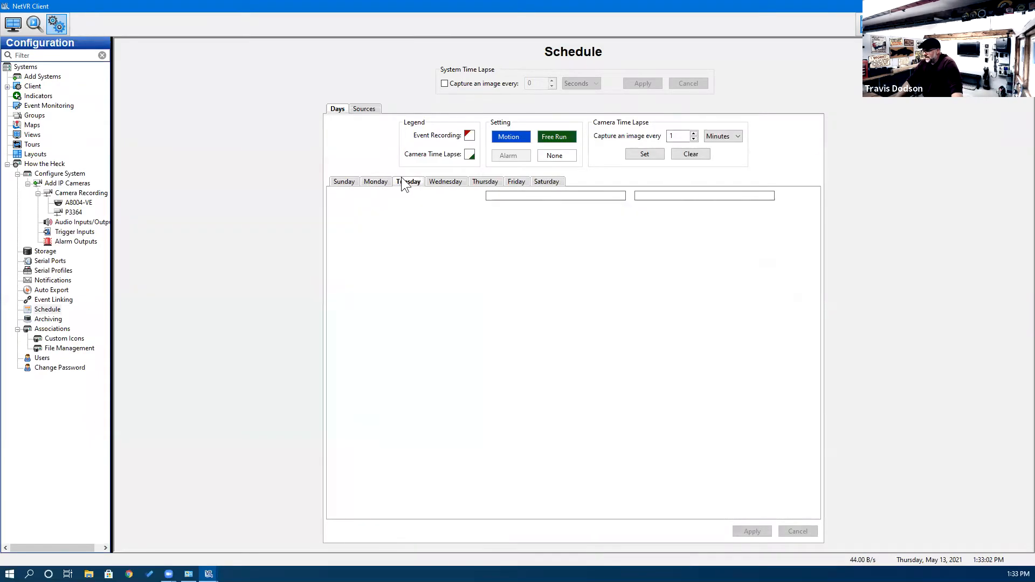
left_click(445, 181)
left_click(484, 181)
left_click(516, 181)
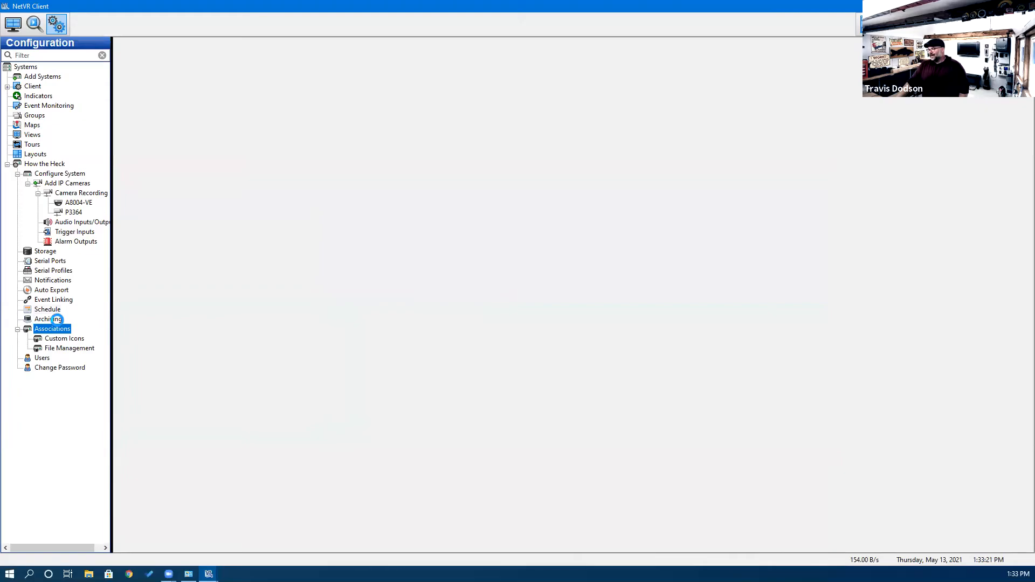
Open the Associations page from the Configuration tree.
left_click(56, 319)
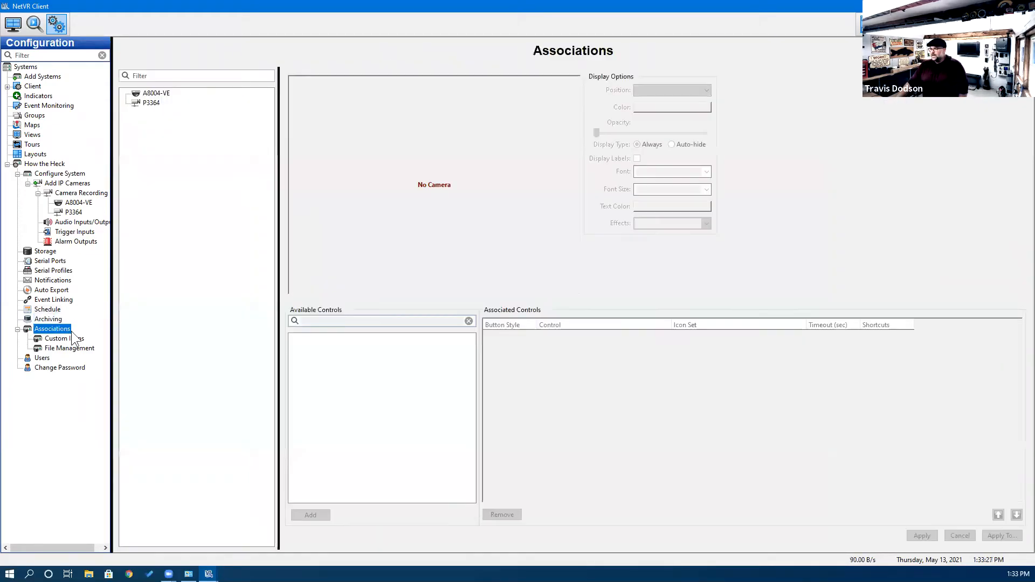
Browse Custom Icons, File Management and Users, ending on admin's Change Password page.
left_click(69, 338)
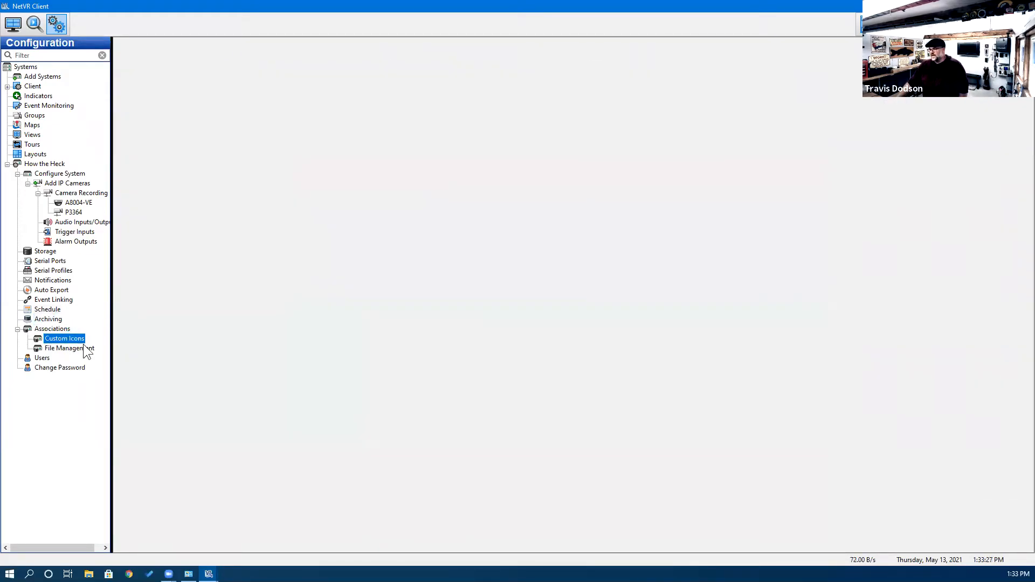
left_click(70, 348)
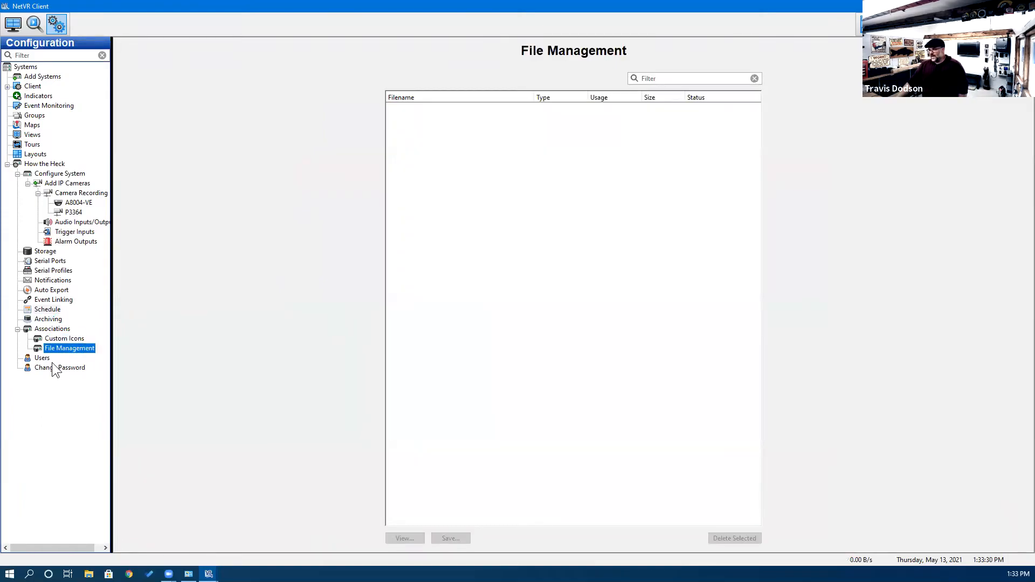
left_click(42, 358)
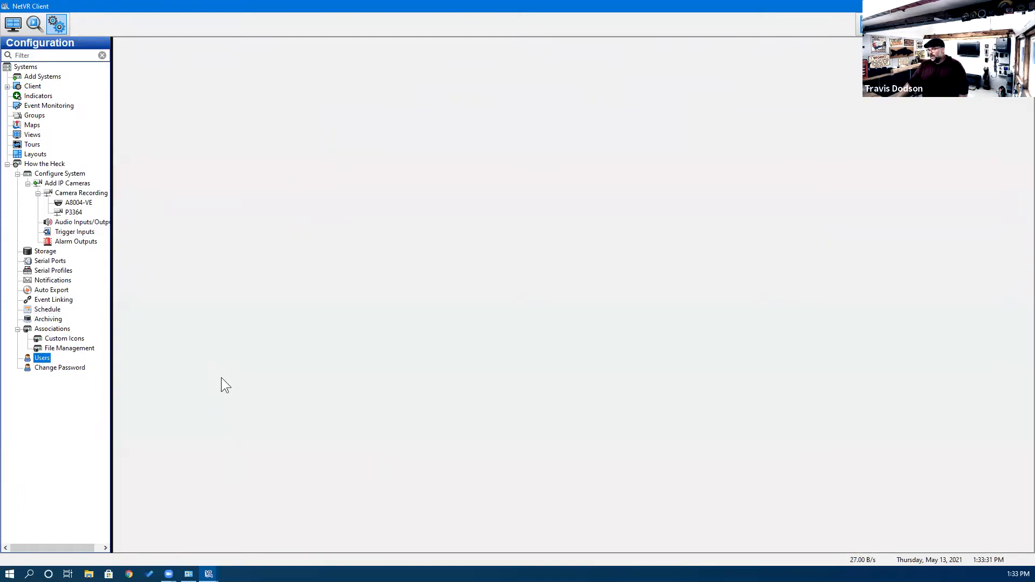
key("Down")
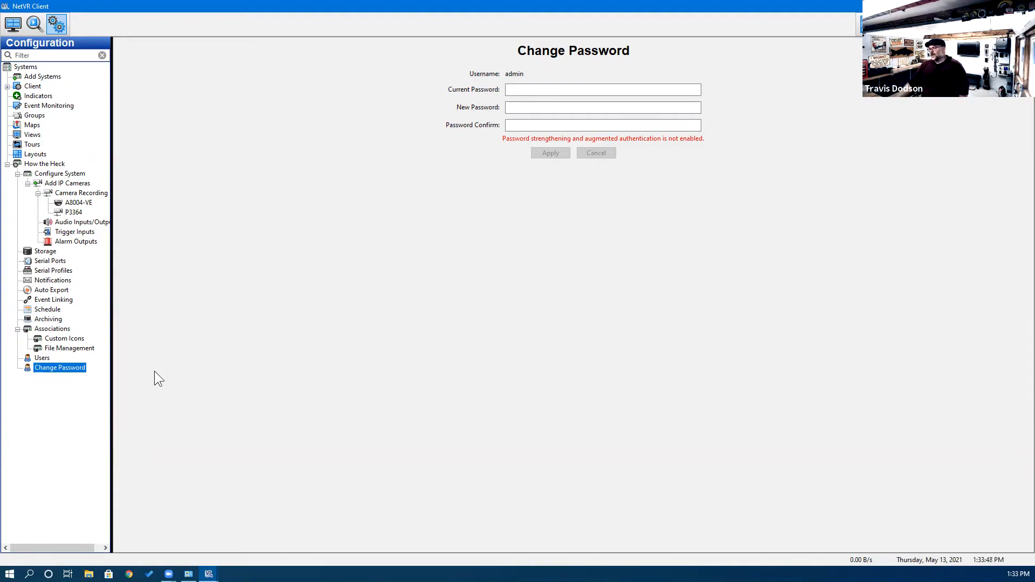
Start a new user account, enter its username and give it the Full Admin role.
left_click(38, 358)
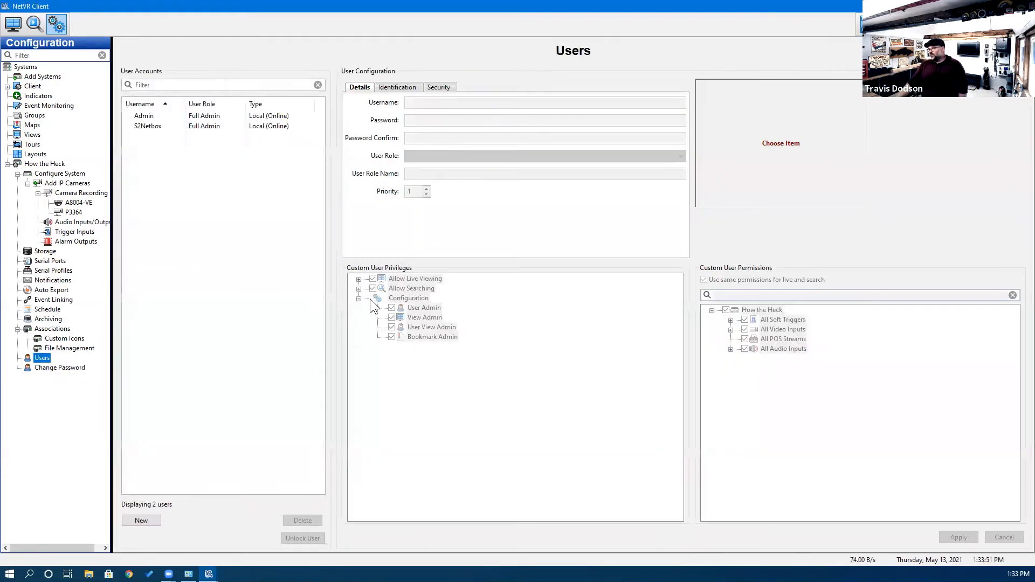
left_click(143, 518)
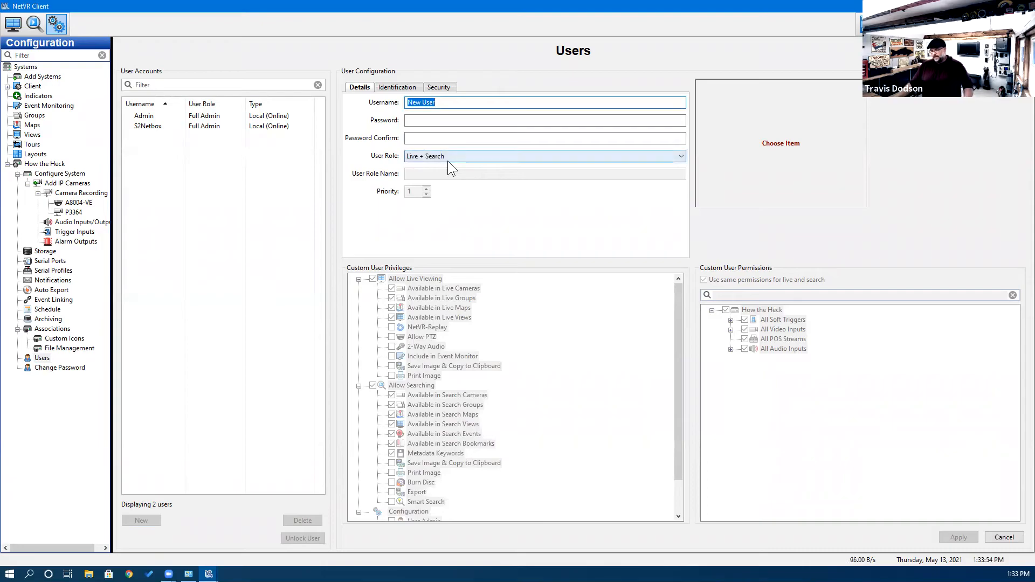
type("Ho")
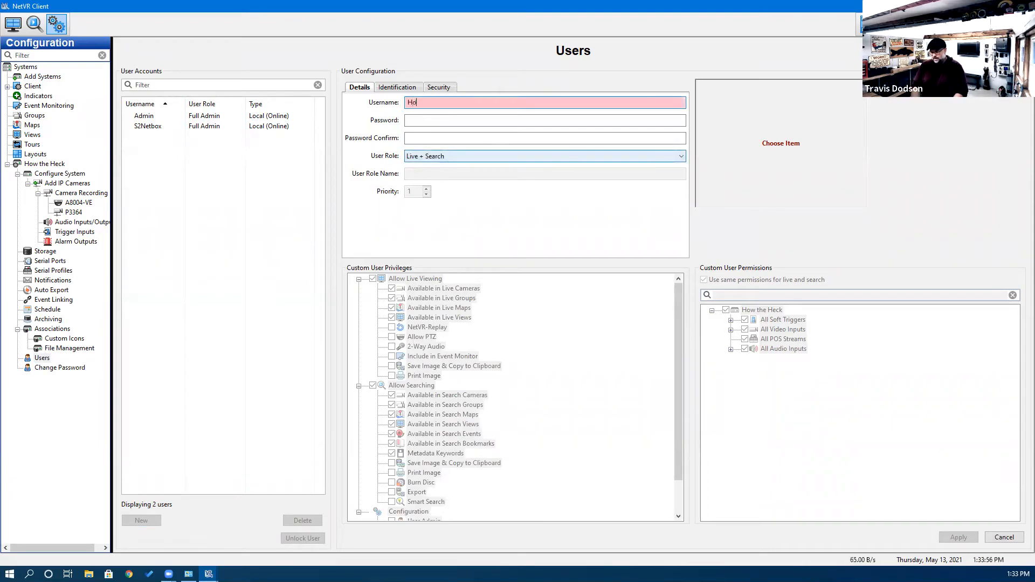
type("wTheHeck")
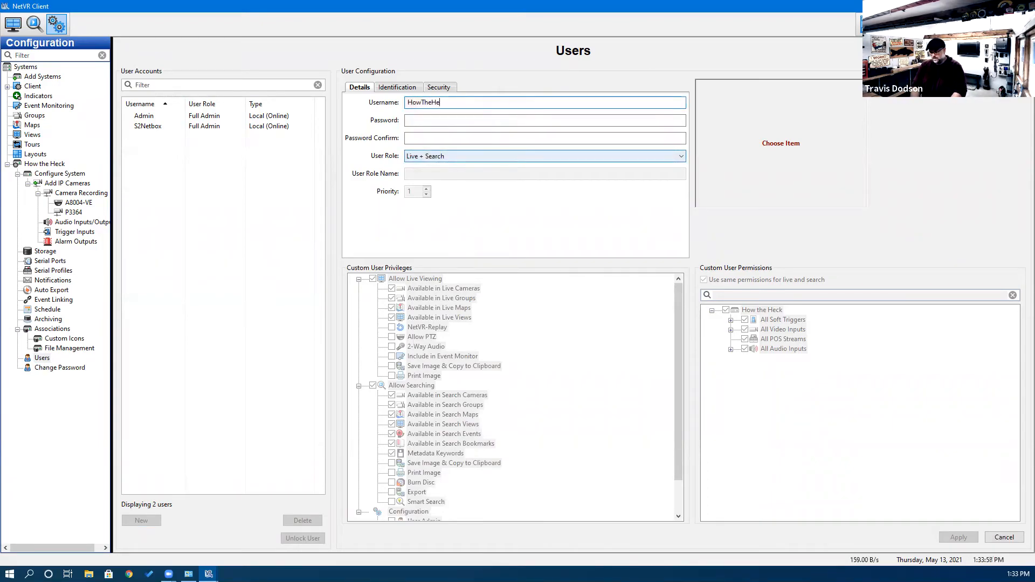
left_click(445, 156)
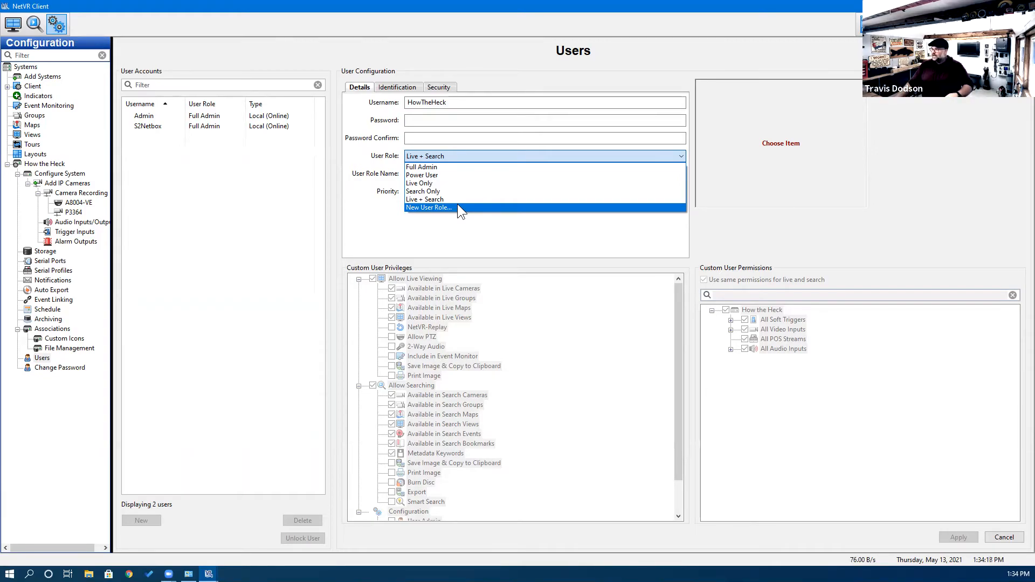
left_click(447, 169)
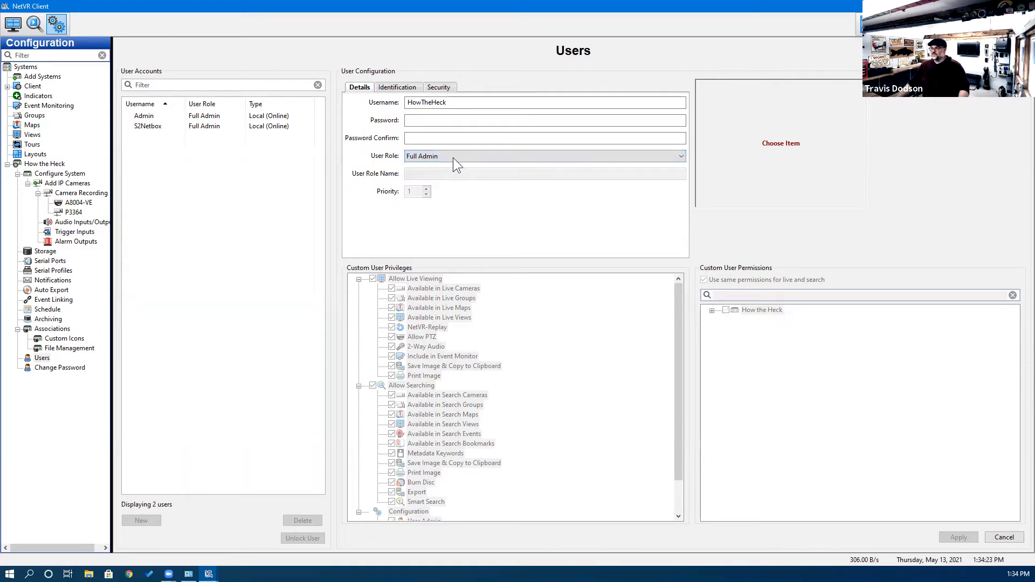
Enter and confirm an 8-character password meeting the rules, then save the account.
left_click(447, 121)
type("123")
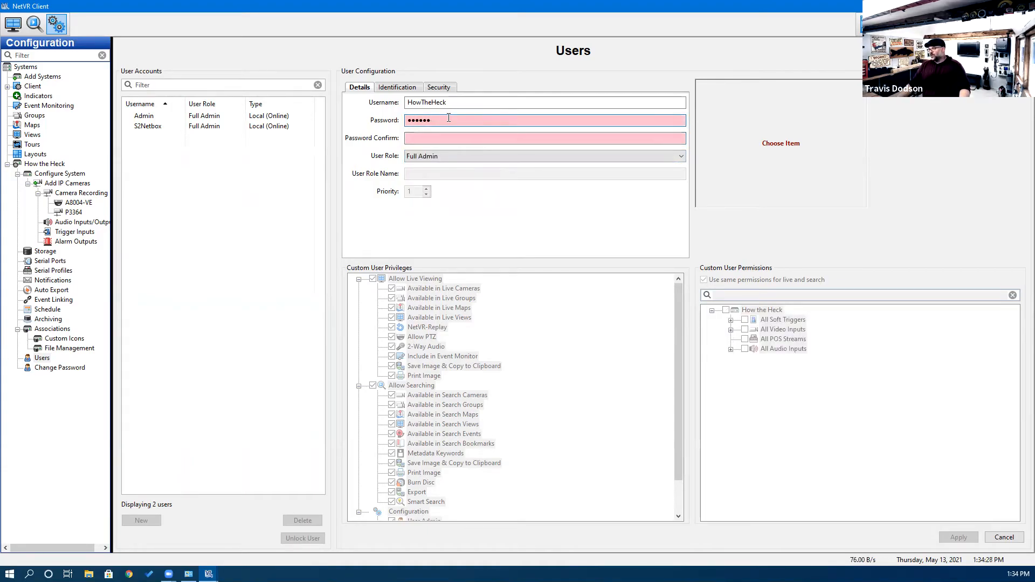
left_click_drag(429, 119, 409, 120)
type("••")
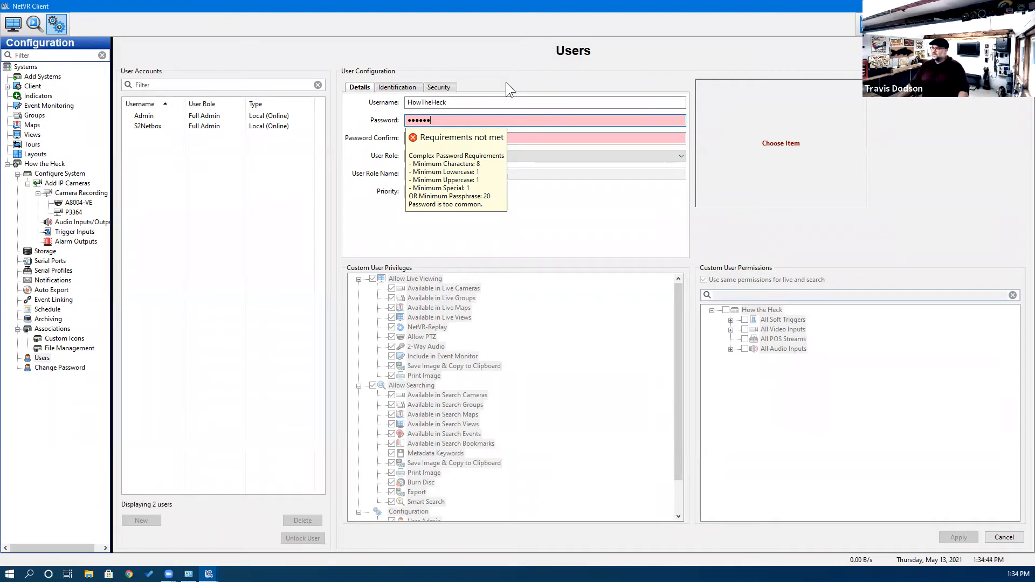
left_click_drag(476, 117, 404, 120)
type("pa")
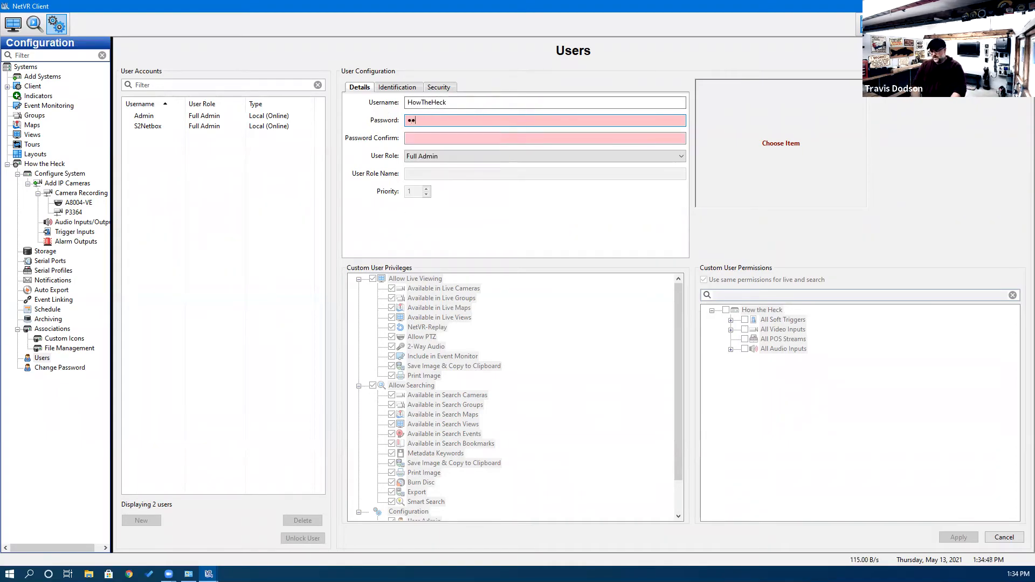
type("••••••")
key("Tab")
type("••••••••")
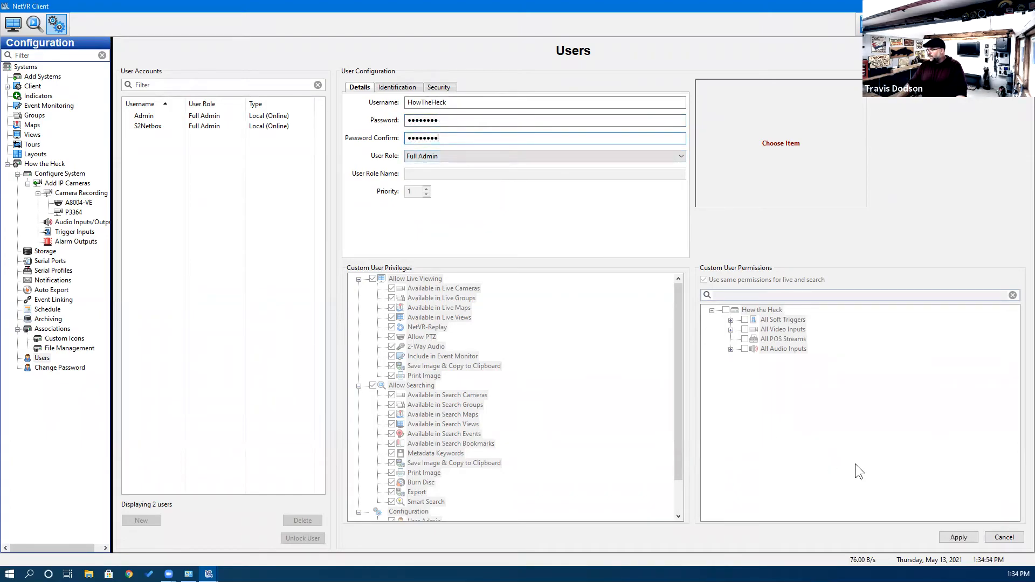
left_click(956, 536)
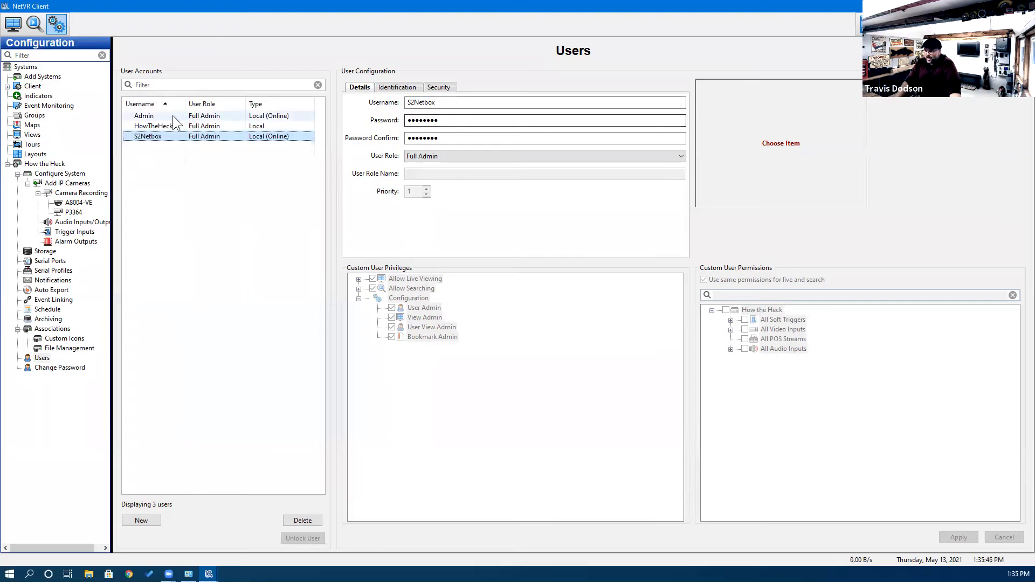
Review the Admin and third accounts, then empty the third account's password fields.
left_click(145, 116)
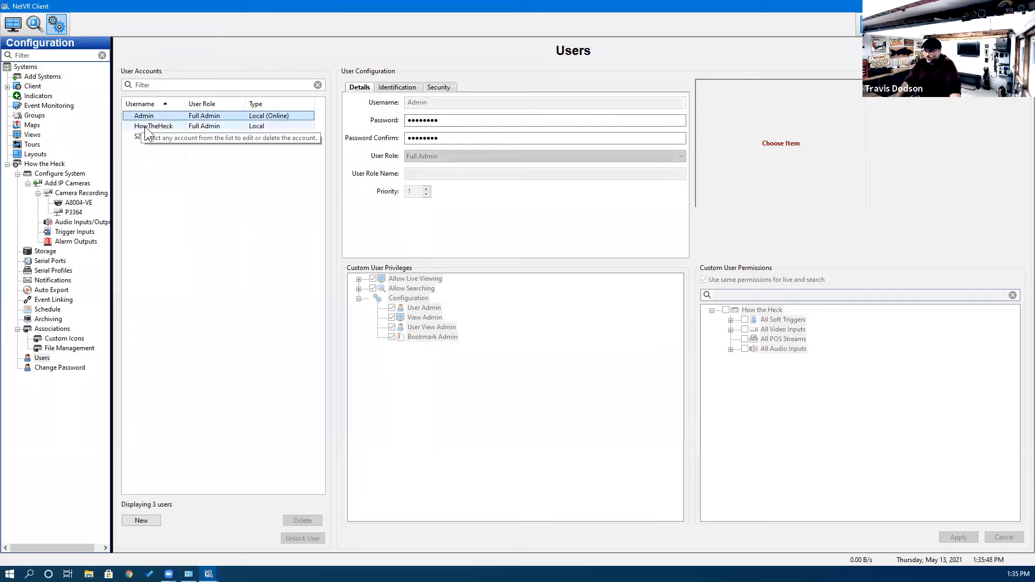
left_click(147, 136)
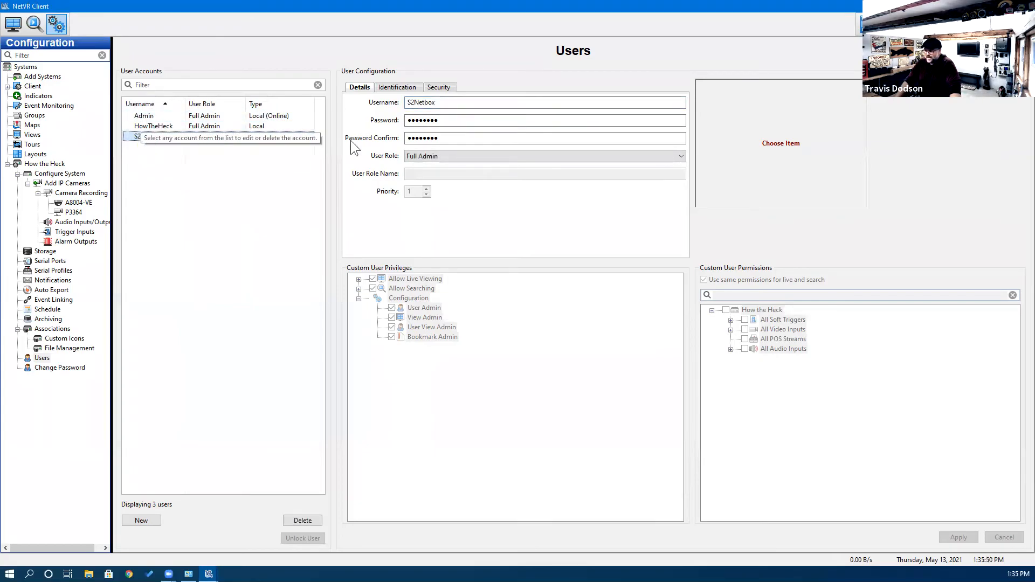
left_click(450, 121)
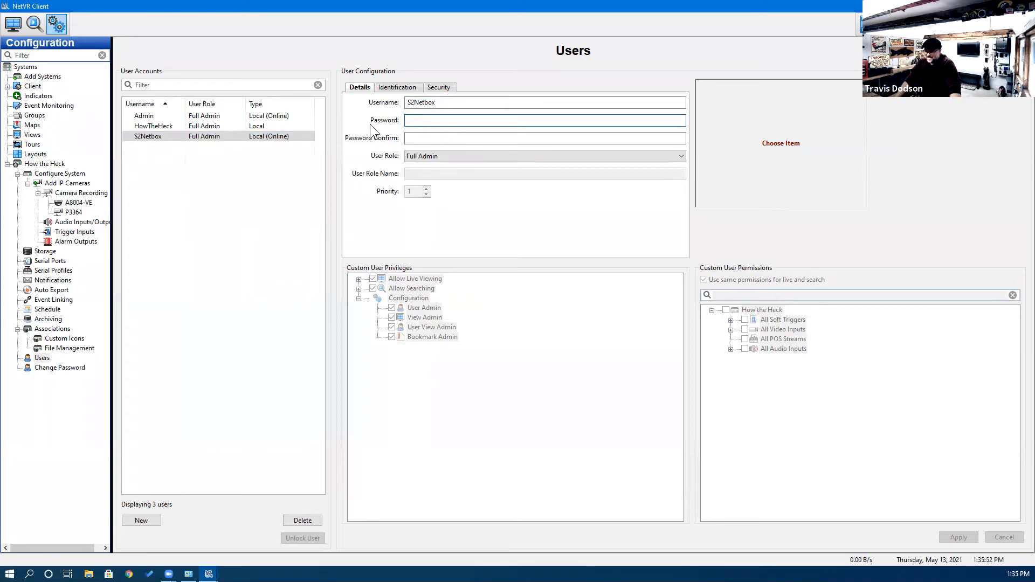
left_click(205, 137)
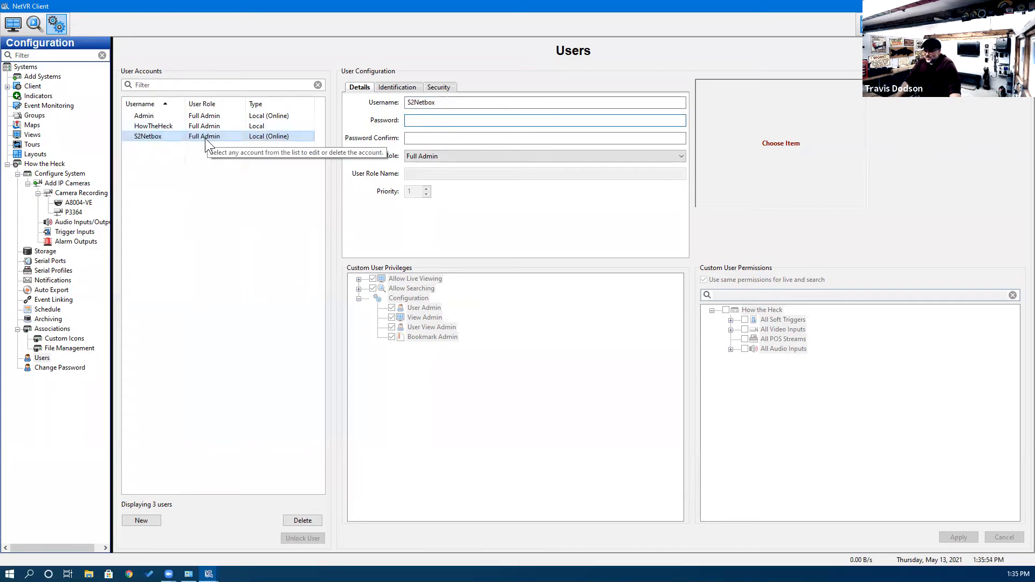
left_click(421, 120)
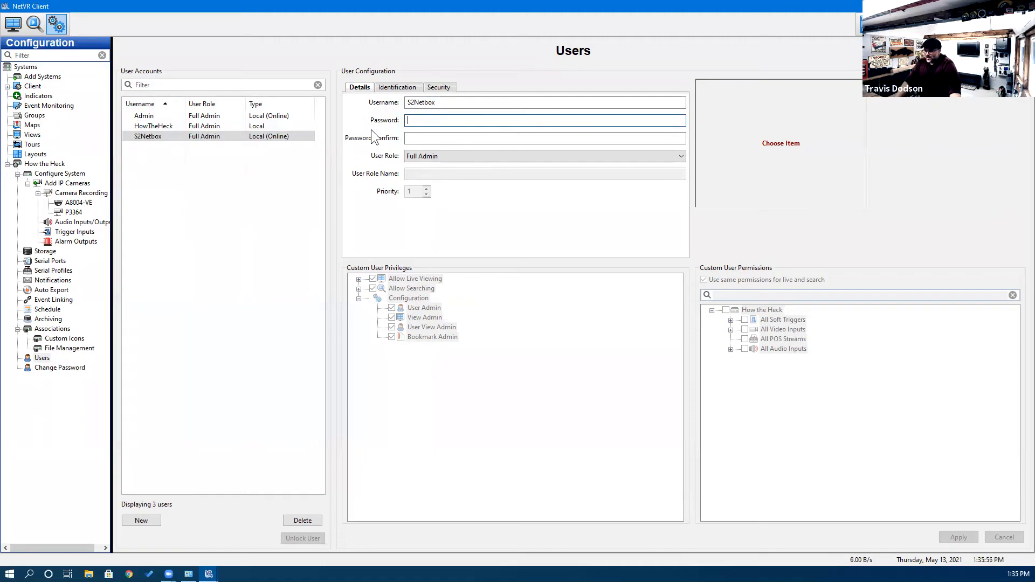